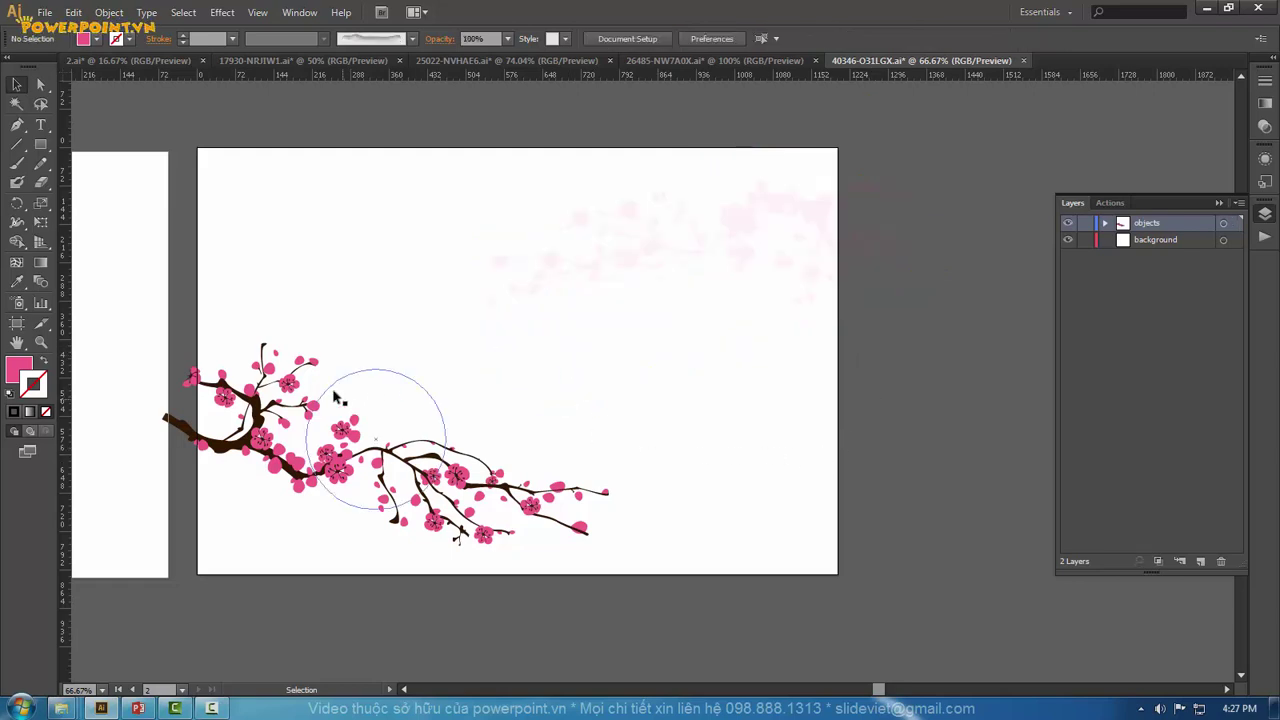
# Step: Export the cherry-blossom branch as an Enhanced Metafile (EMF) to Libraries, then clip it at the artboard edge
pyautogui.scroll(-2, 558, 393)
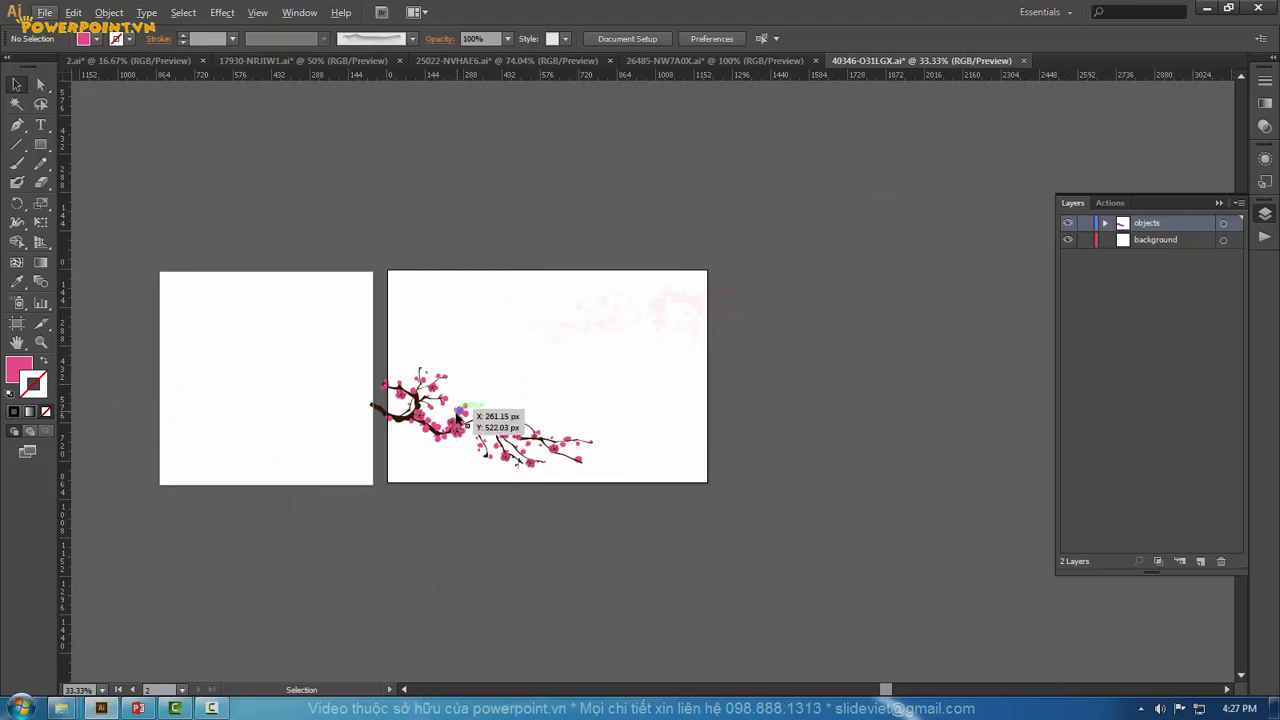
pyautogui.click(45, 12)
pyautogui.click(84, 311)
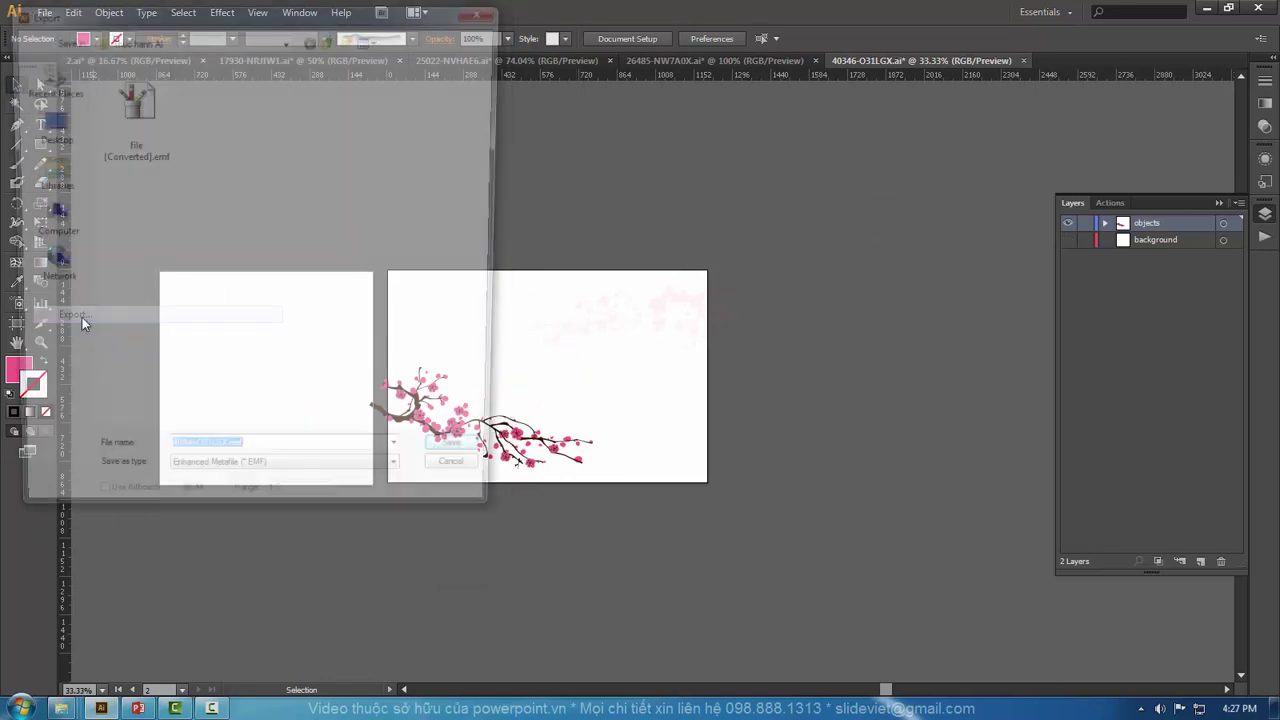
pyautogui.click(45, 217)
pyautogui.click(45, 175)
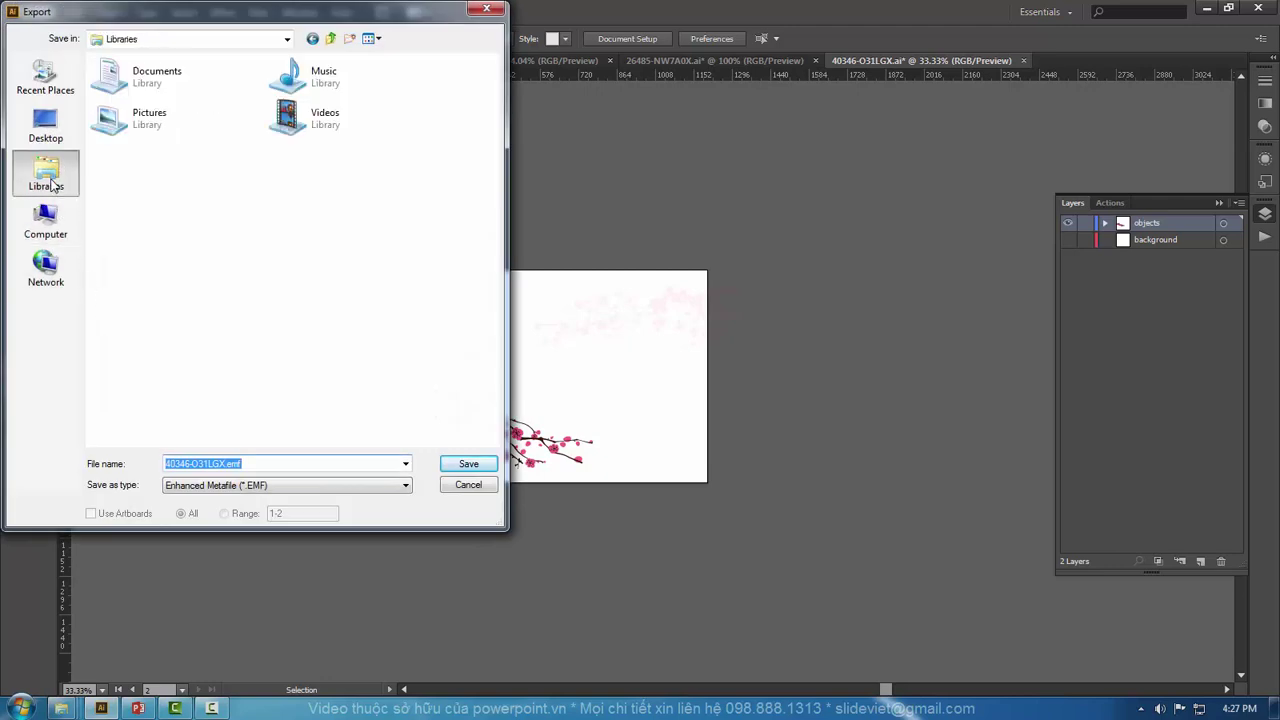
pyautogui.press('Escape')
pyautogui.hotkey('ctrl', 'a')
pyautogui.hotkey('ctrl', '7')
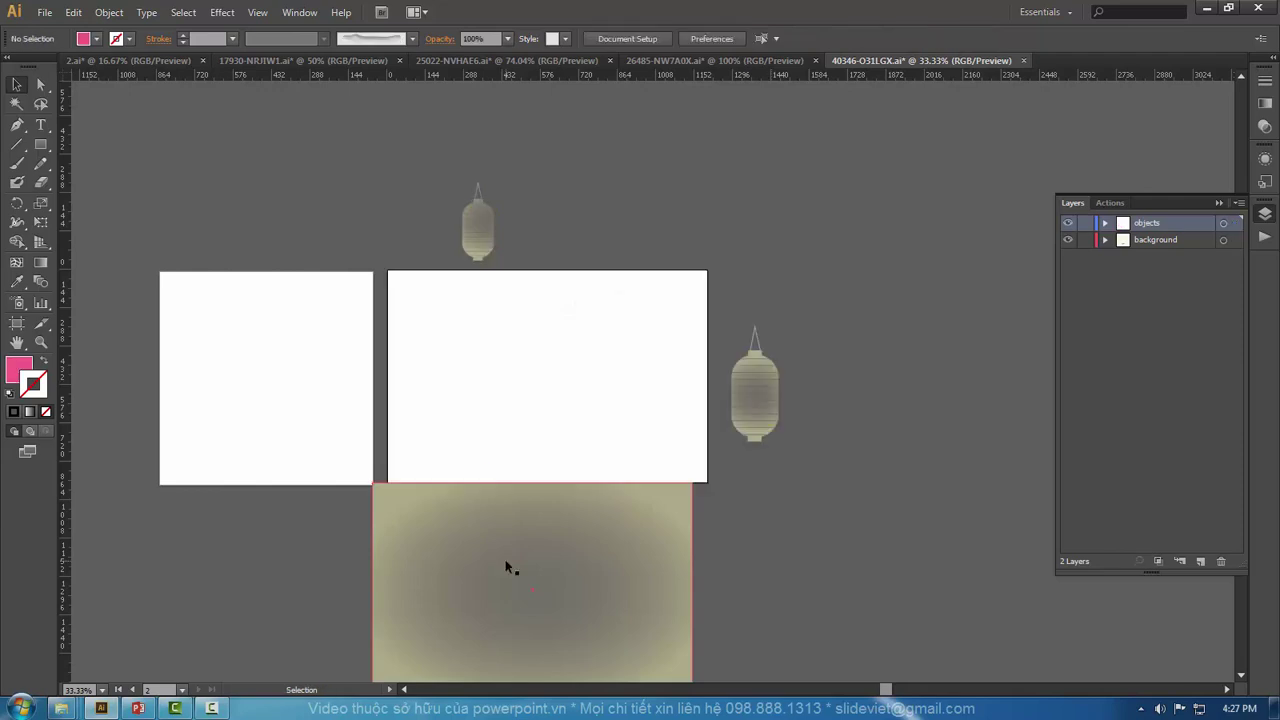
# Step: Move the beige background rectangle onto the artboard and delete the small red mark
pyautogui.moveTo(505, 559)
pyautogui.mouseDown()
pyautogui.moveTo(480, 482)
pyautogui.moveTo(573, 479)
pyautogui.mouseUp()
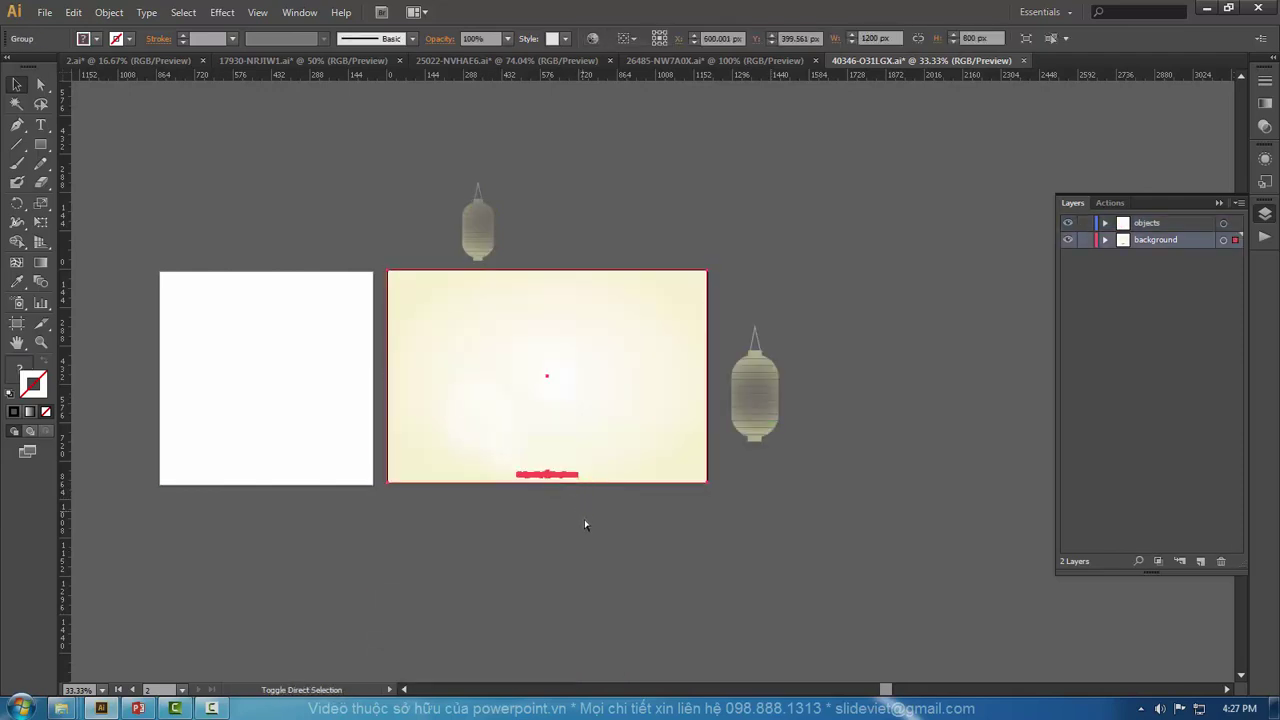
pyautogui.click(560, 480)
pyautogui.press('Delete')
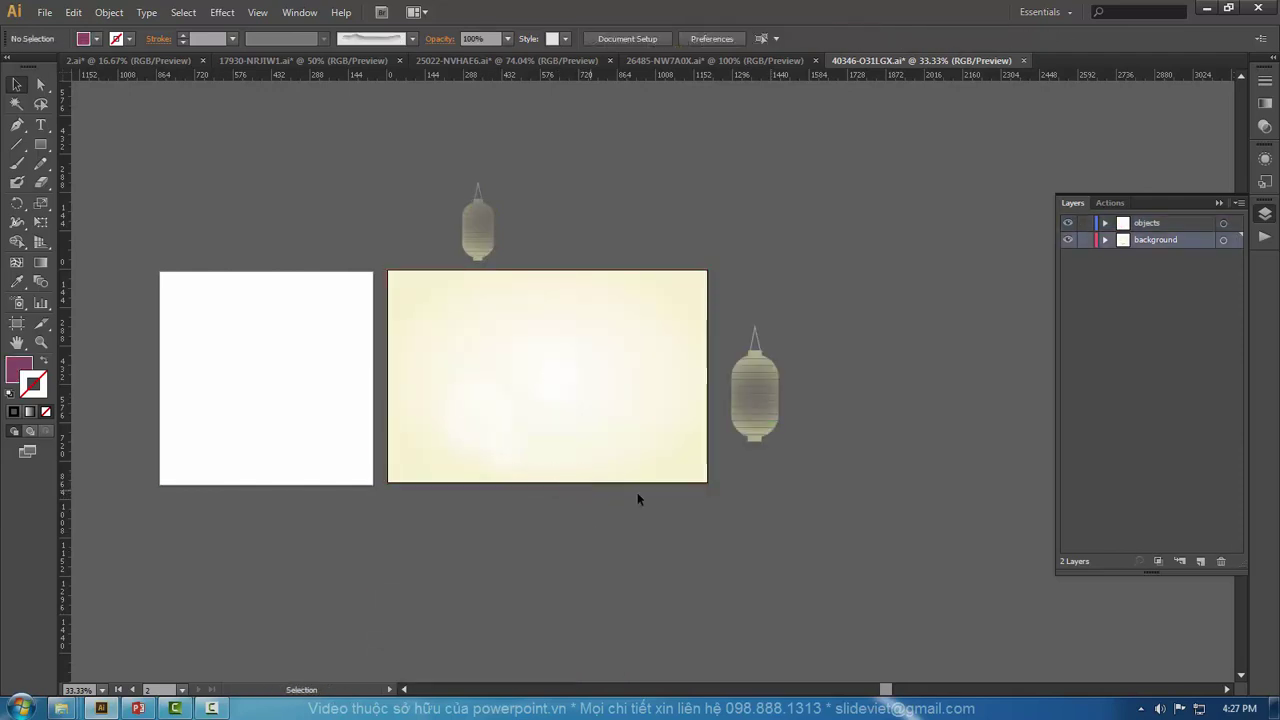
pyautogui.click(488, 235)
pyautogui.click(846, 213)
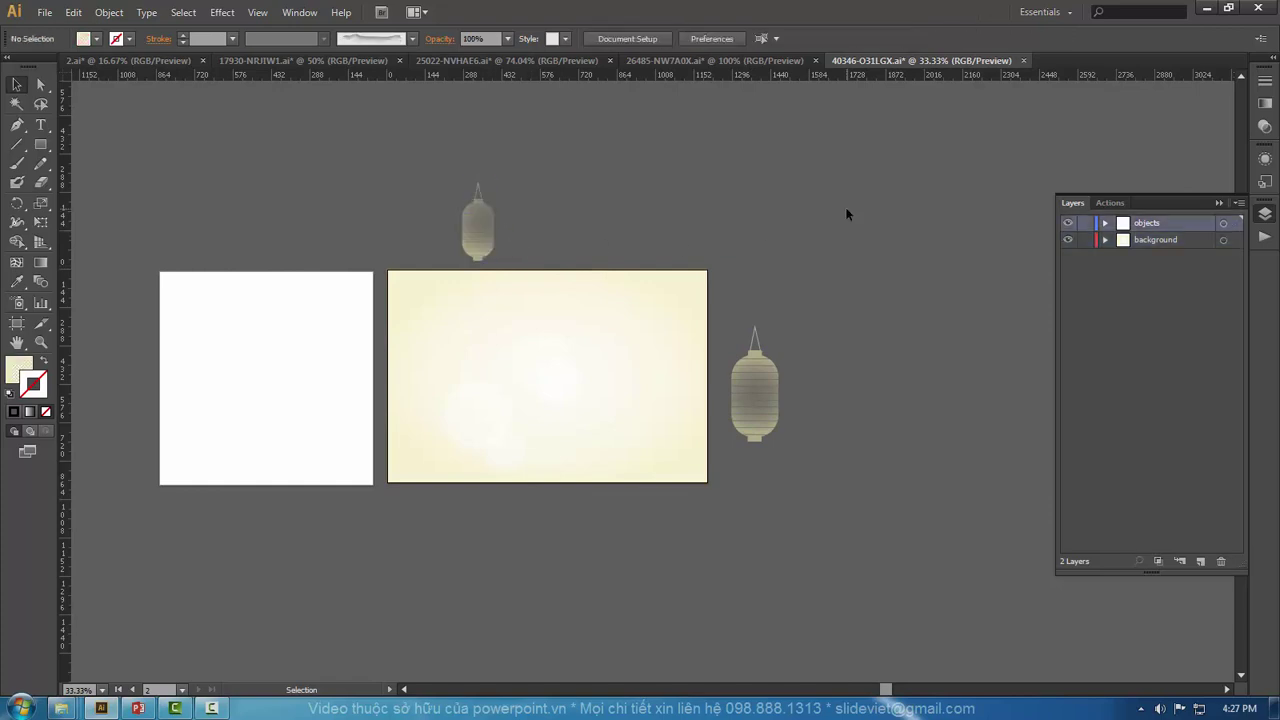
# Step: Export the lantern scene as 40346-O31LGX.png to Pictures and paste it onto PowerPoint slide 2
pyautogui.click(45, 12)
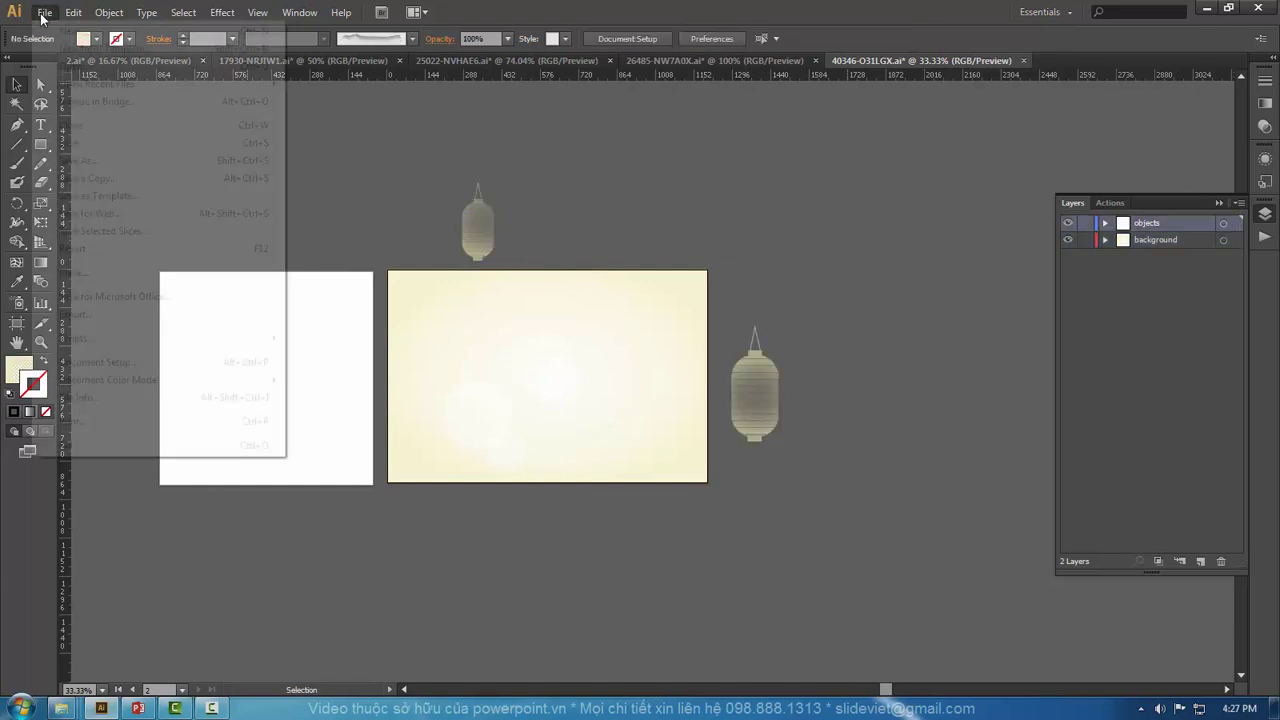
pyautogui.click(97, 316)
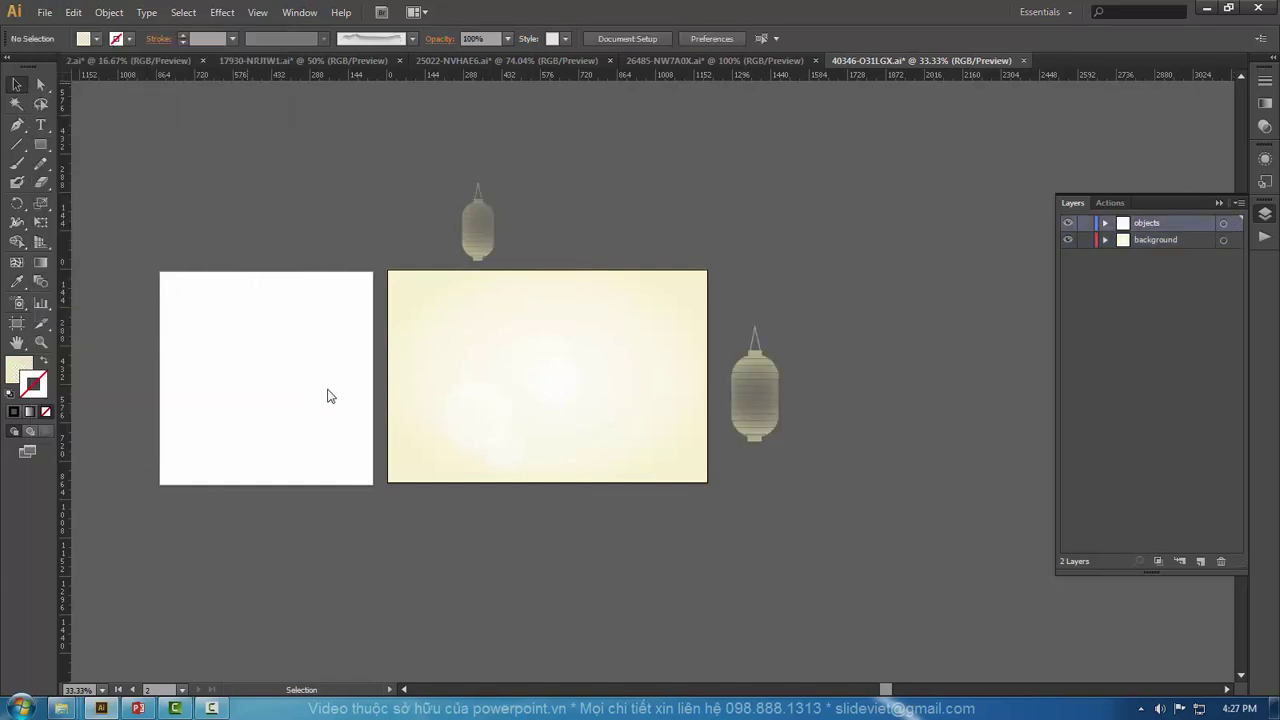
pyautogui.click(268, 487)
pyautogui.click(277, 590)
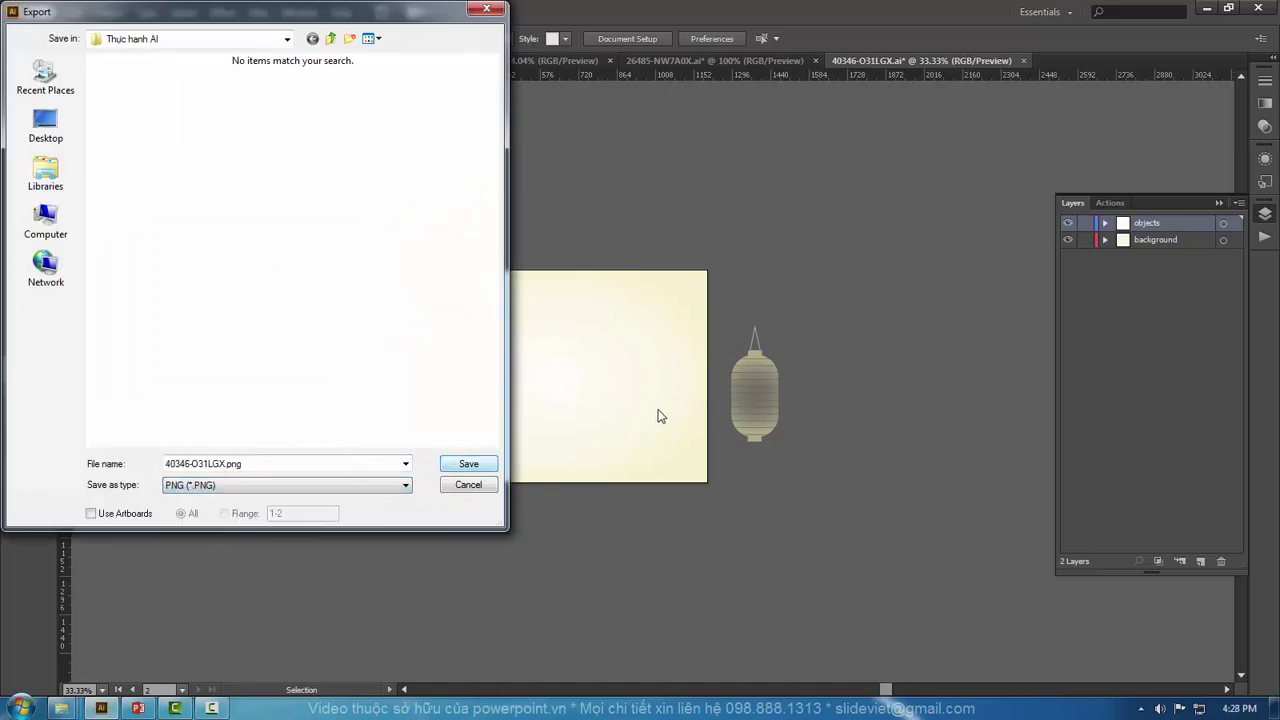
pyautogui.click(38, 170)
pyautogui.click(468, 463)
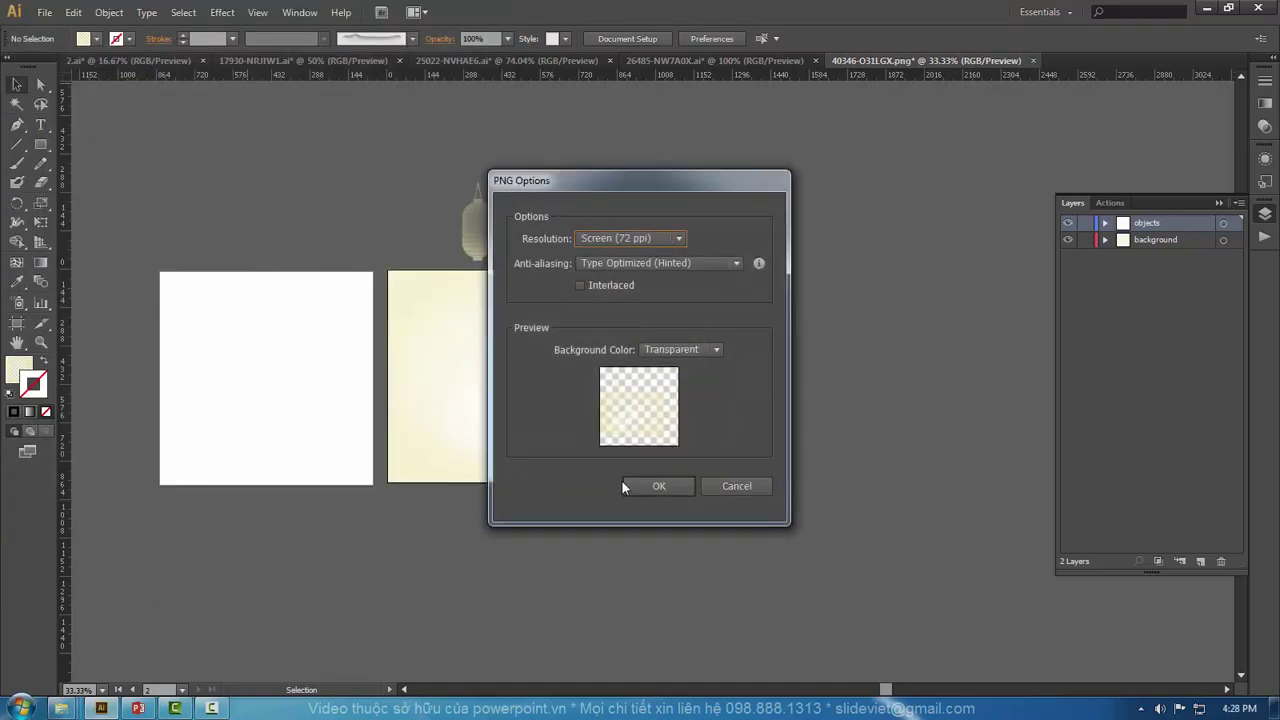
pyautogui.click(659, 487)
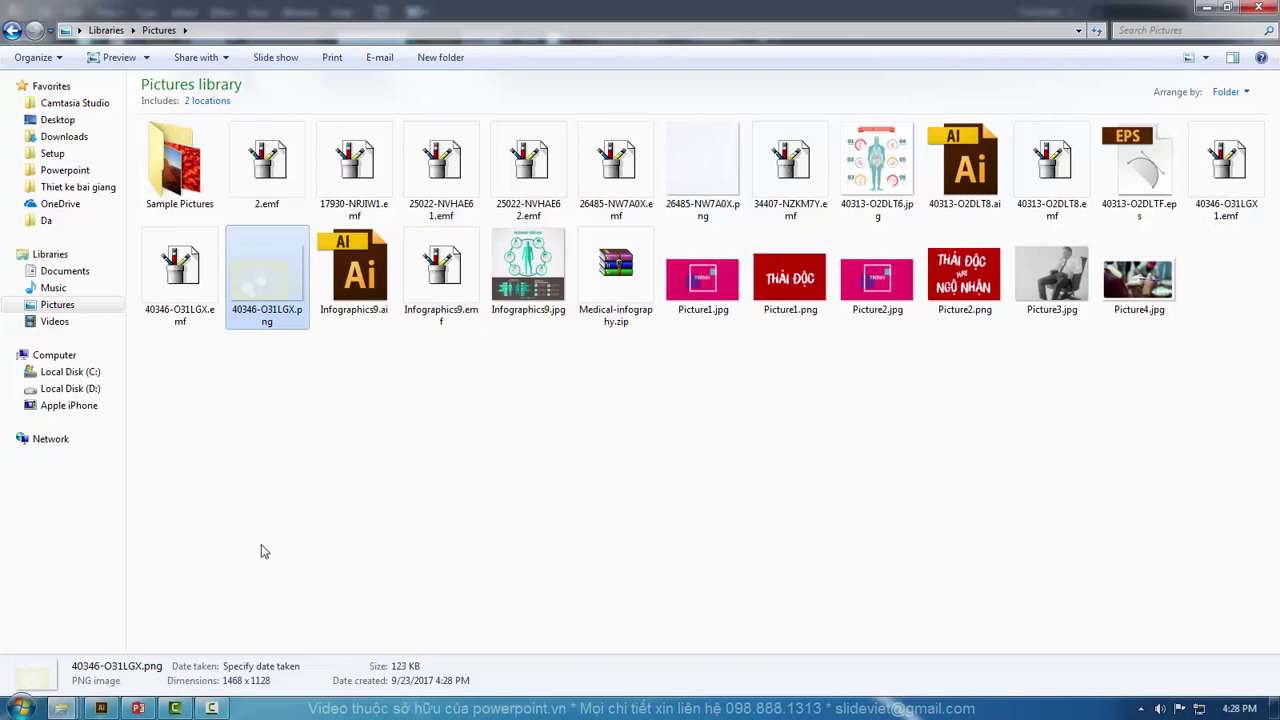
pyautogui.click(150, 705)
pyautogui.hotkey('ctrl', 'v')
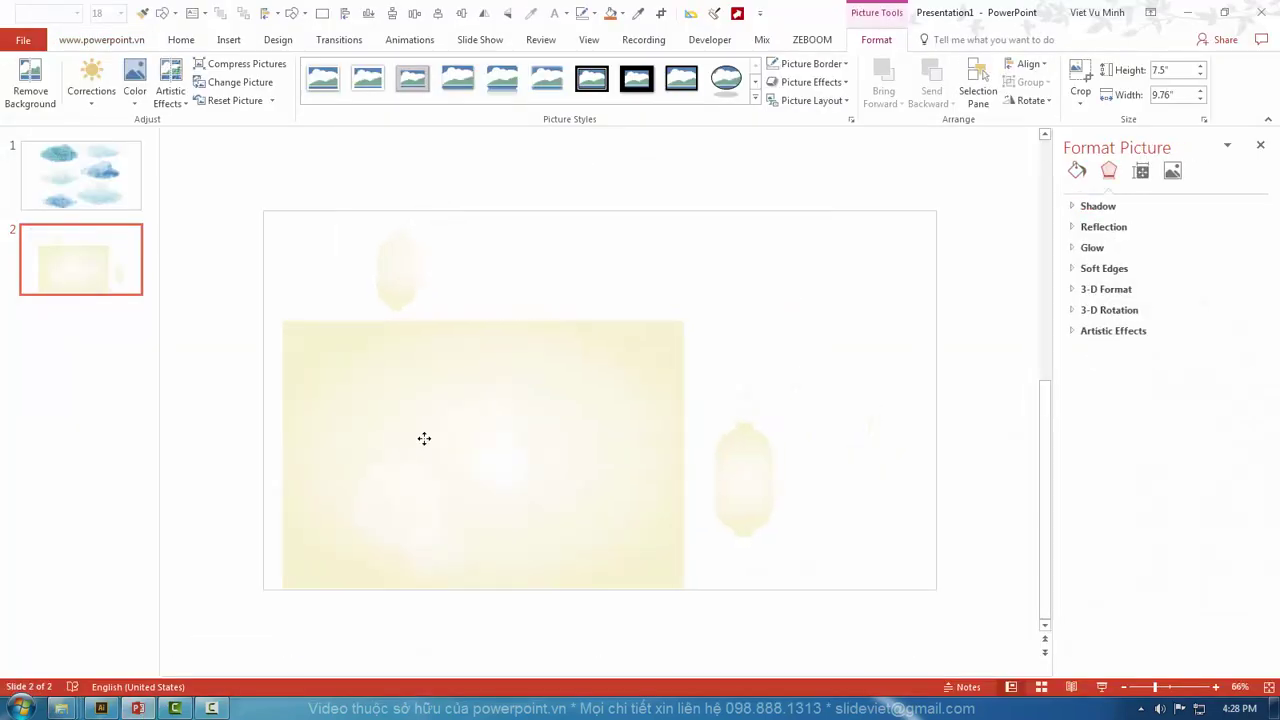
# Step: Stretch the inserted picture to 13.33 inches wide to fill the slide, moving it lower
pyautogui.click(661, 13)
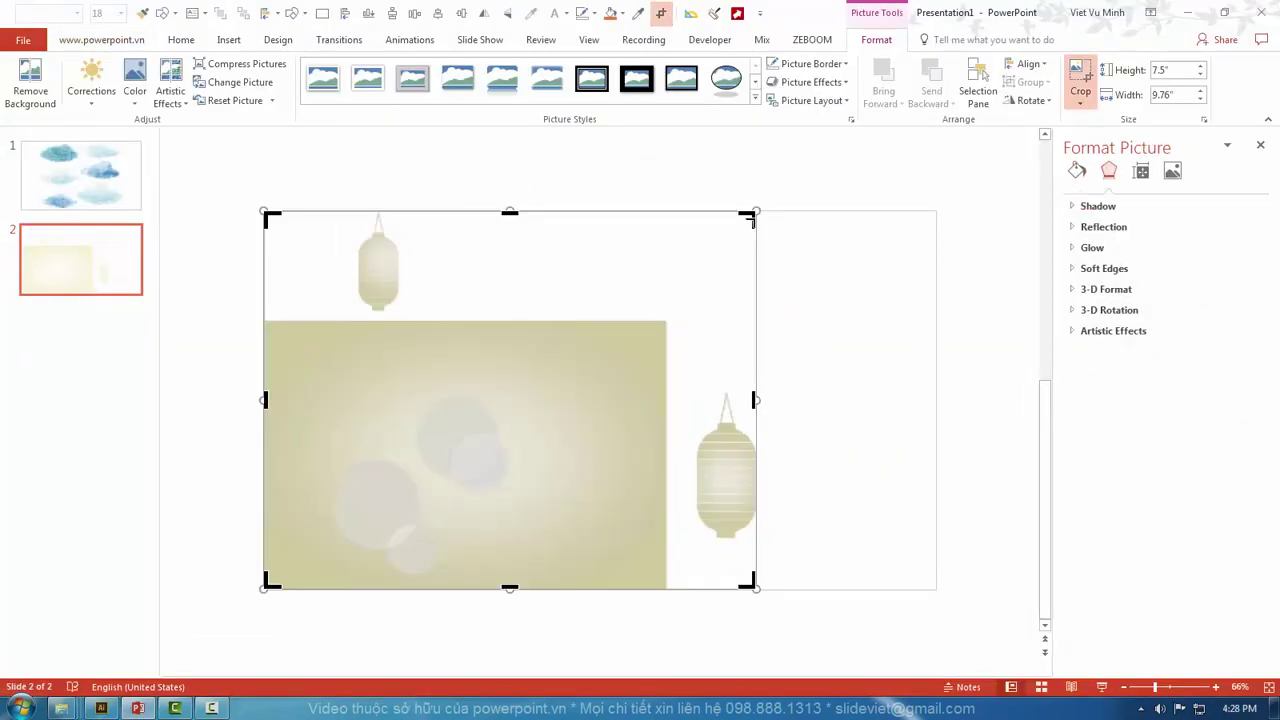
pyautogui.click(698, 281)
pyautogui.moveTo(666, 320); pyautogui.dragTo(790, 211)
pyautogui.moveTo(835, 398); pyautogui.dragTo(937, 400)
pyautogui.click(1006, 386)
pyautogui.click(614, 366)
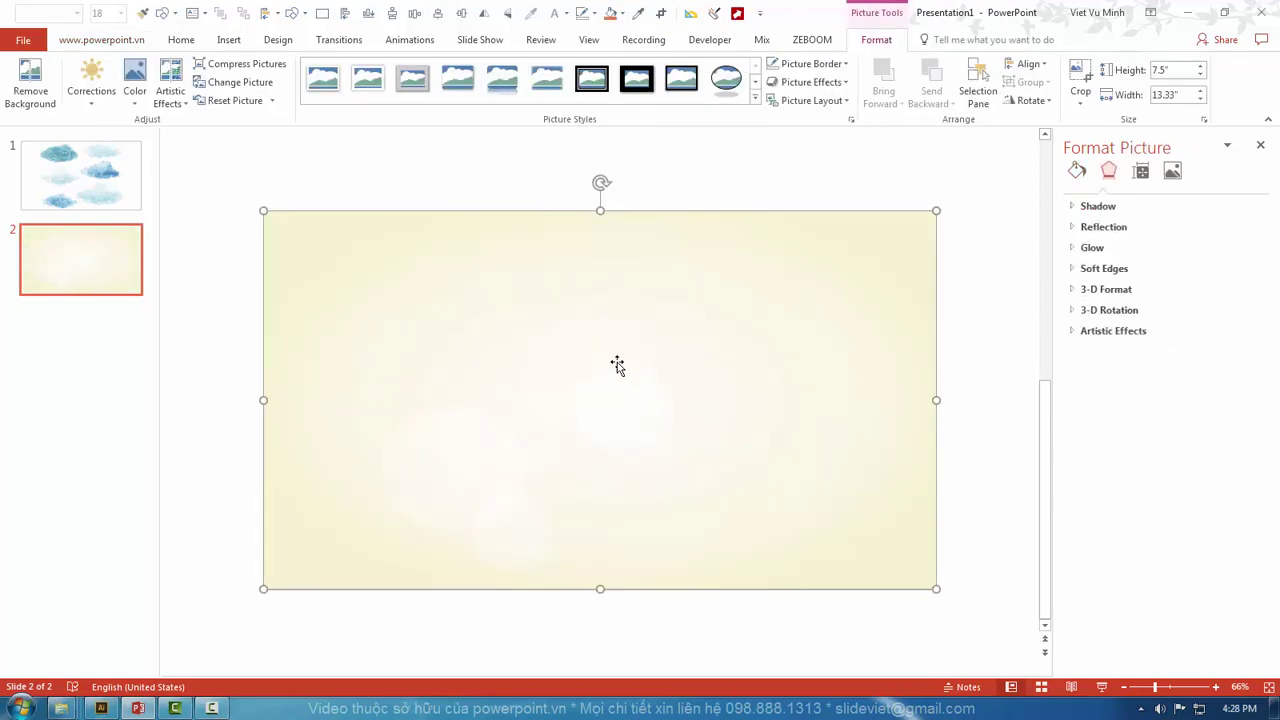
pyautogui.scroll(-3, 620, 370)
pyautogui.moveTo(620, 370); pyautogui.dragTo(582, 455)
# Step: Reset the picture to its original full size and reposition it on the slide
pyautogui.click(661, 13)
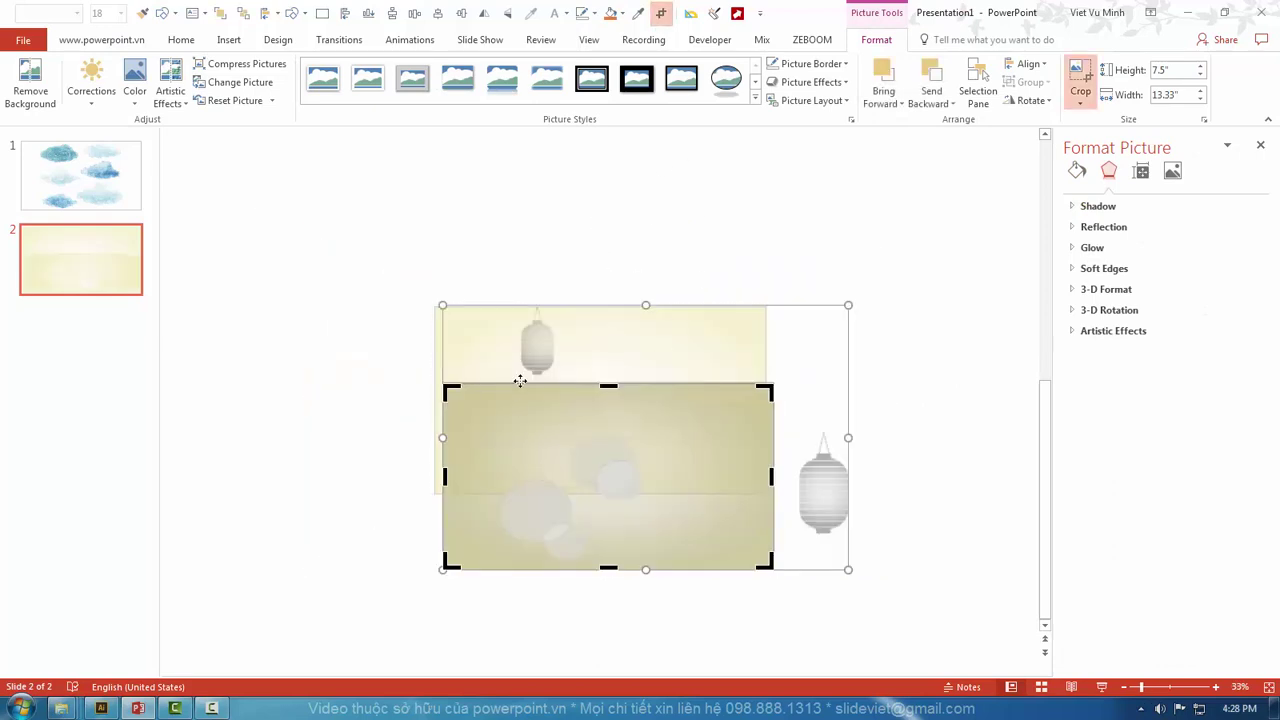
pyautogui.click(955, 325)
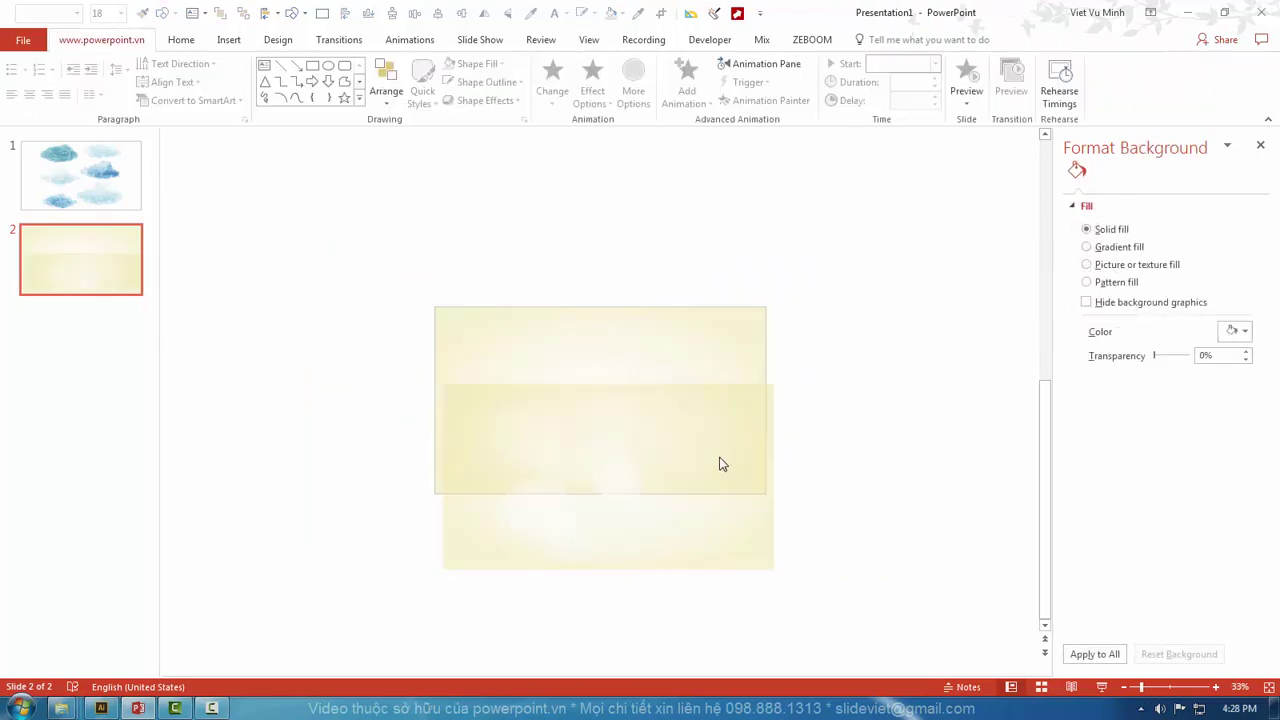
pyautogui.click(717, 463)
pyautogui.moveTo(700, 523); pyautogui.dragTo(679, 568)
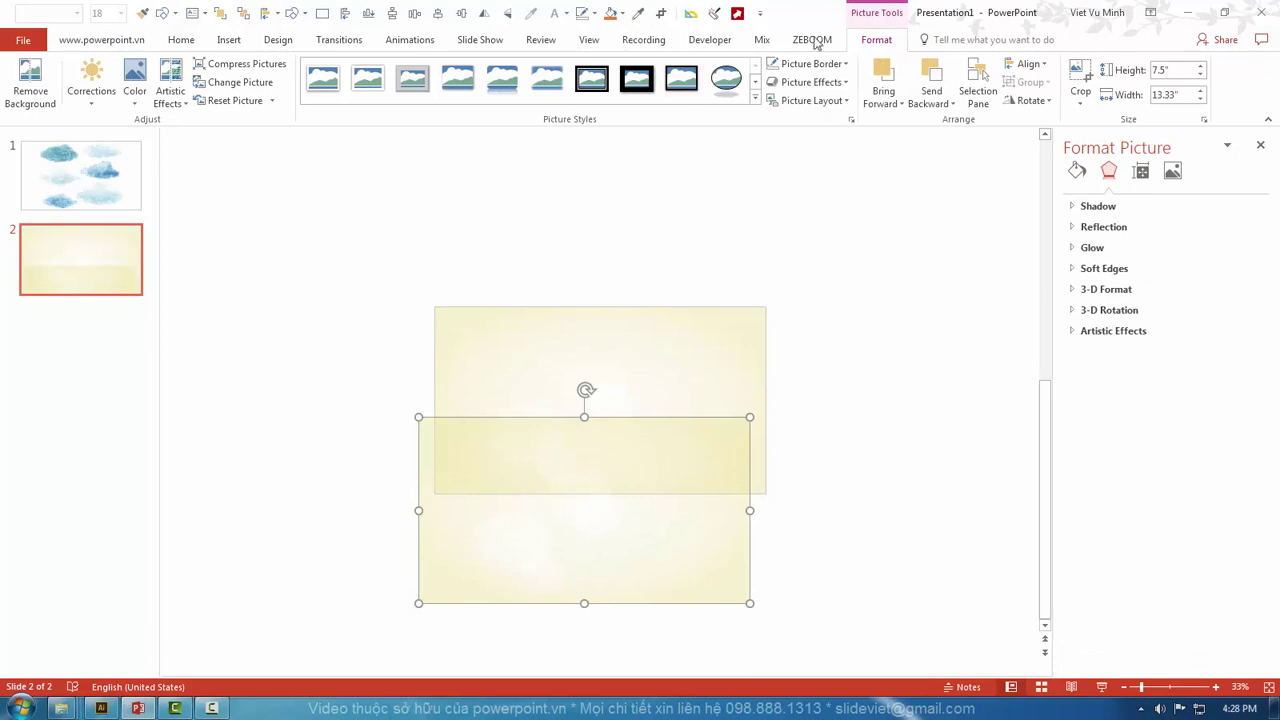
pyautogui.click(272, 101)
pyautogui.click(266, 140)
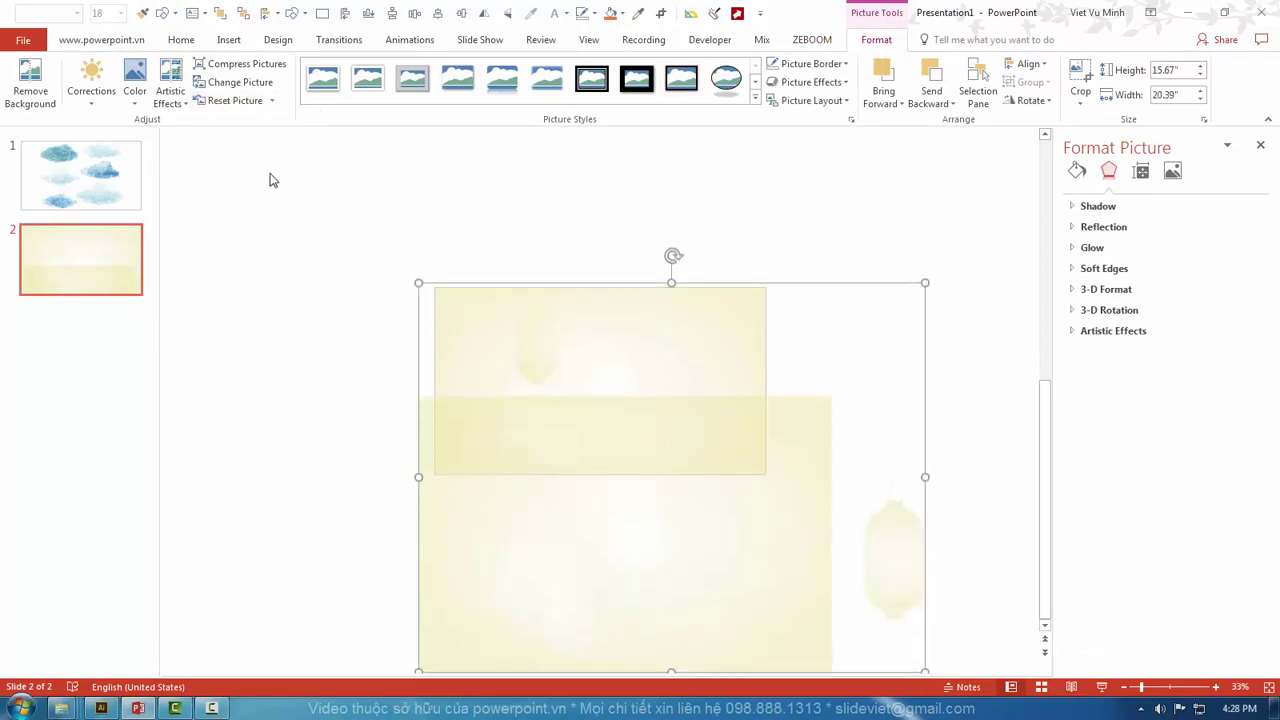
pyautogui.moveTo(654, 503); pyautogui.dragTo(756, 408)
# Step: Crop the picture down to the right lantern, a 4.74" × 1.88" image near the slide's right side
pyautogui.click(661, 14)
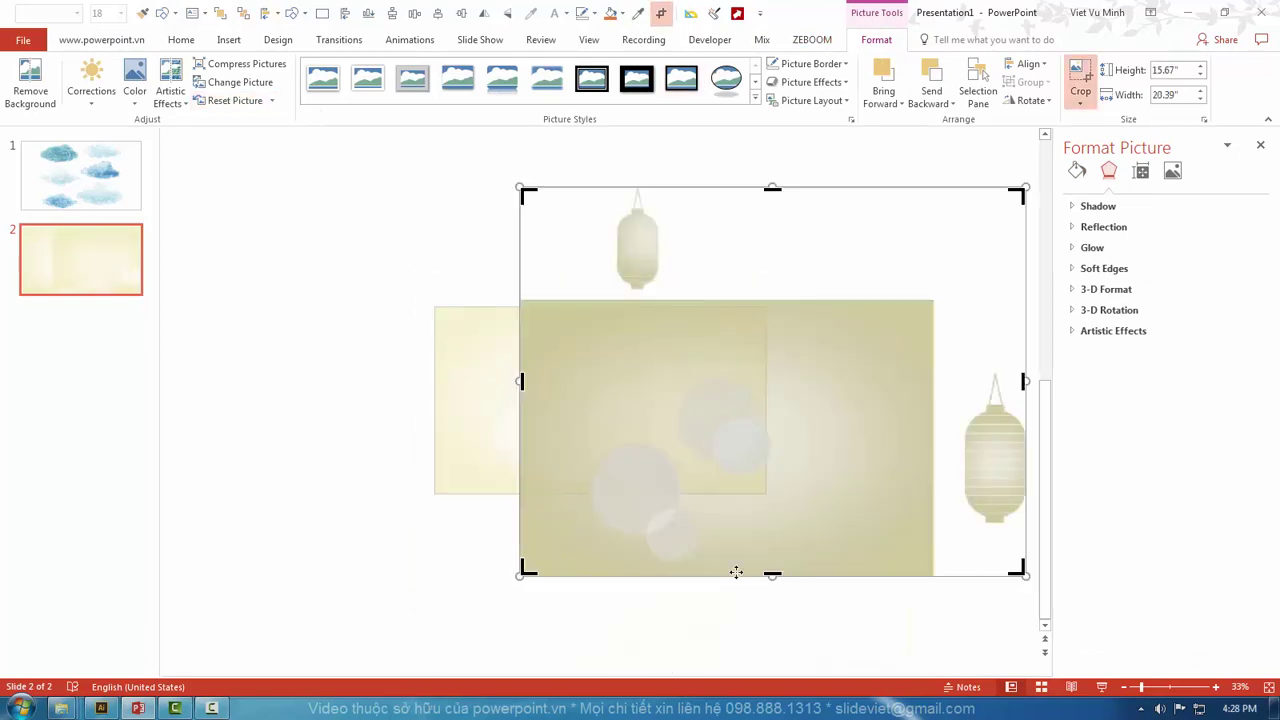
pyautogui.moveTo(524, 191)
pyautogui.mouseDown()
pyautogui.moveTo(950, 380)
pyautogui.moveTo(955, 360)
pyautogui.mouseUp()
pyautogui.press('Escape')
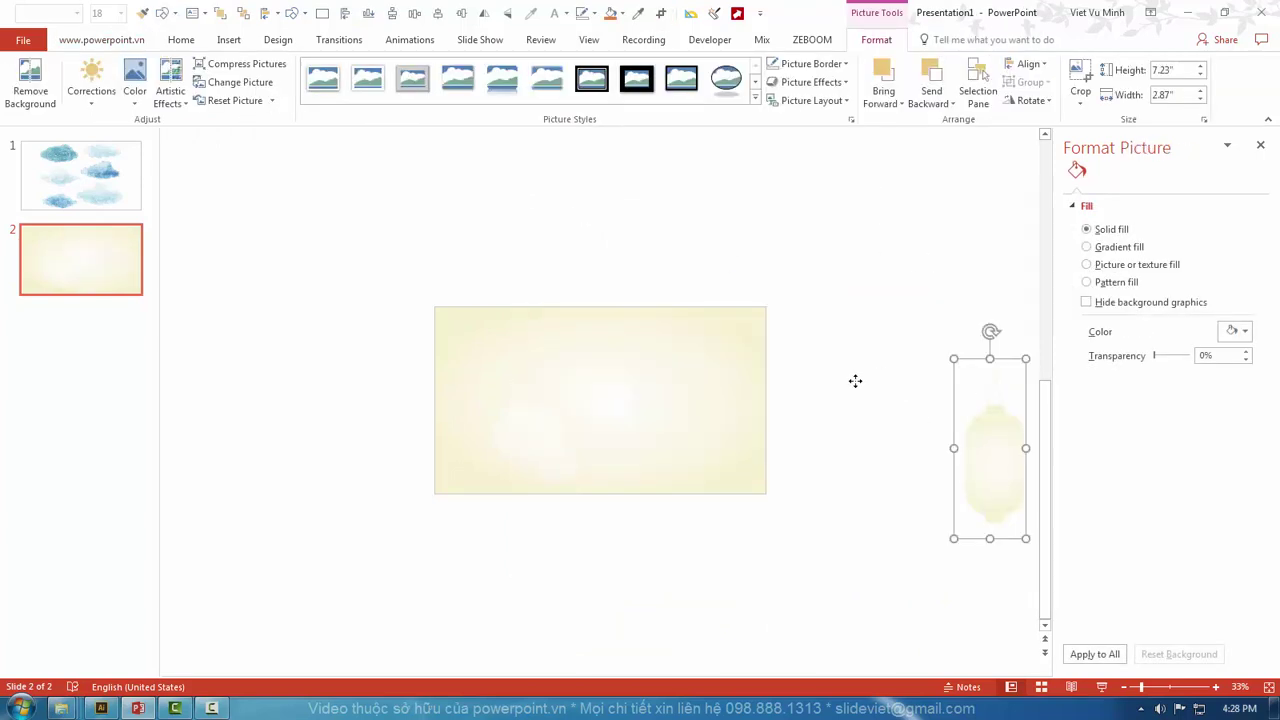
pyautogui.moveTo(994, 466); pyautogui.dragTo(734, 411)
pyautogui.moveTo(694, 491); pyautogui.dragTo(718, 425)
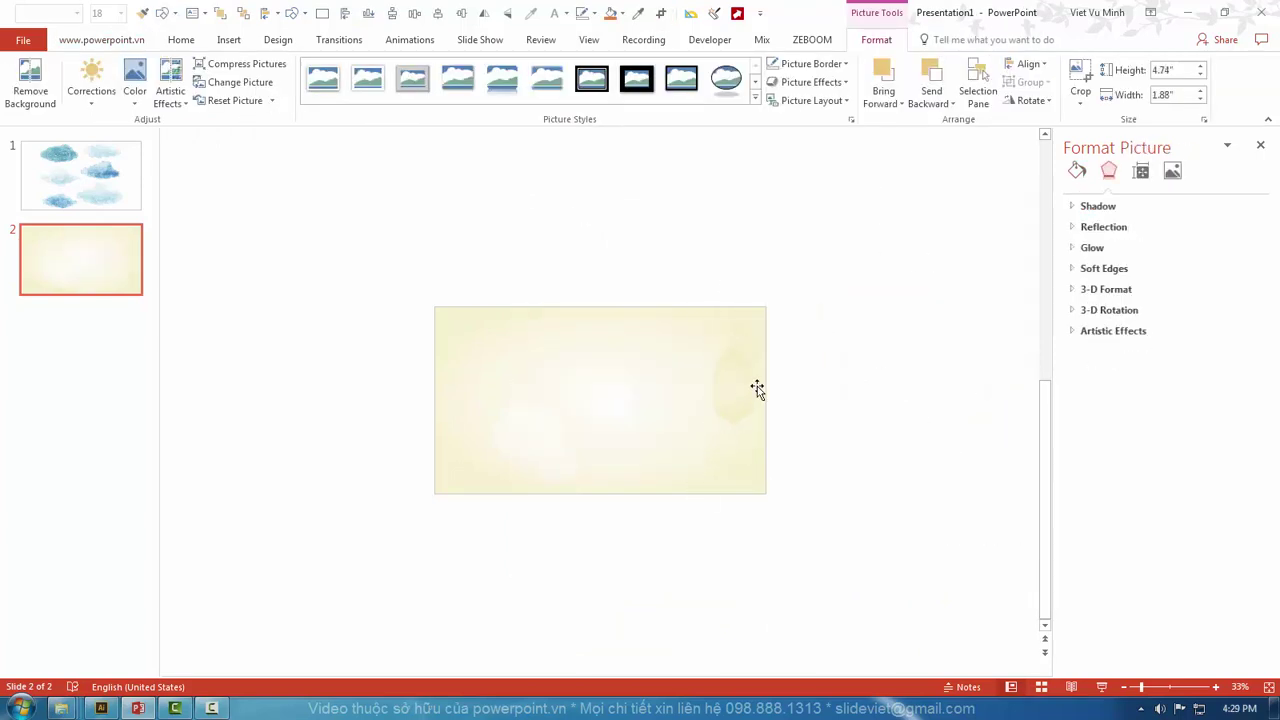
pyautogui.moveTo(758, 387); pyautogui.dragTo(662, 392)
pyautogui.keyDown('ctrl'); pyautogui.scroll(4, 650, 385); pyautogui.keyUp('ctrl')
pyautogui.click(661, 17)
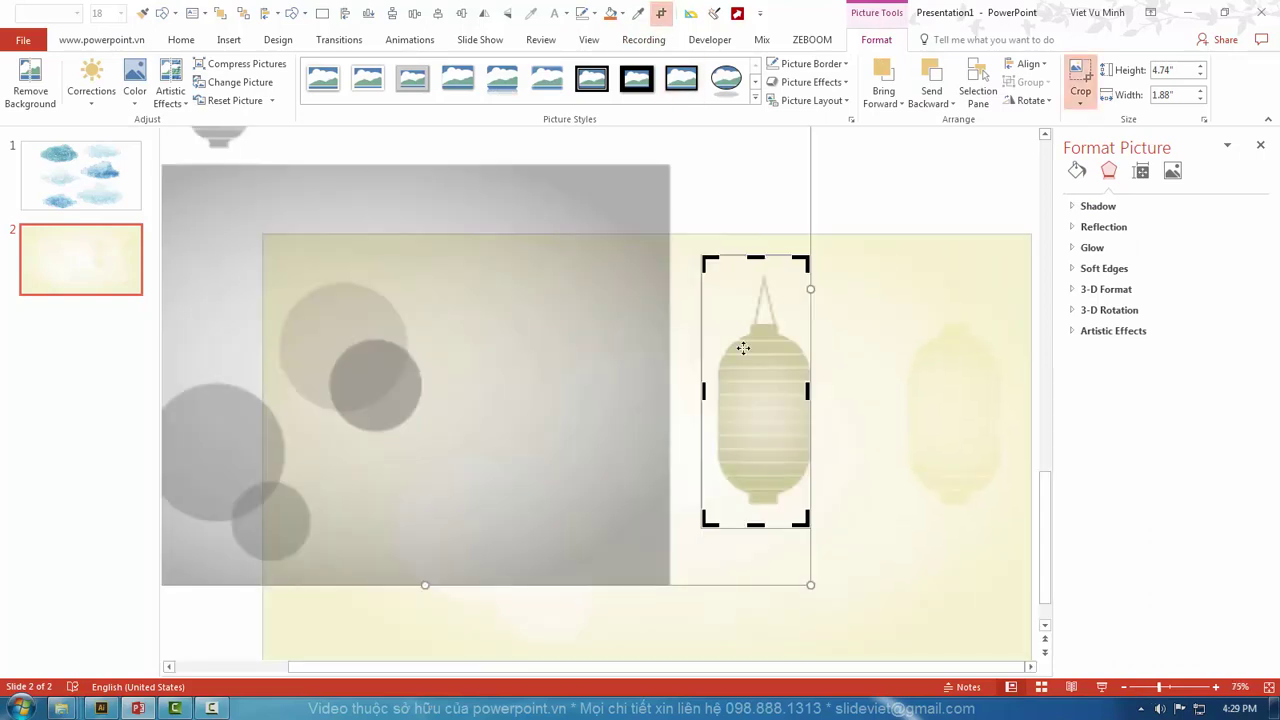
pyautogui.moveTo(743, 436)
pyautogui.mouseDown()
pyautogui.moveTo(563, 303)
pyautogui.moveTo(805, 360)
pyautogui.mouseUp()
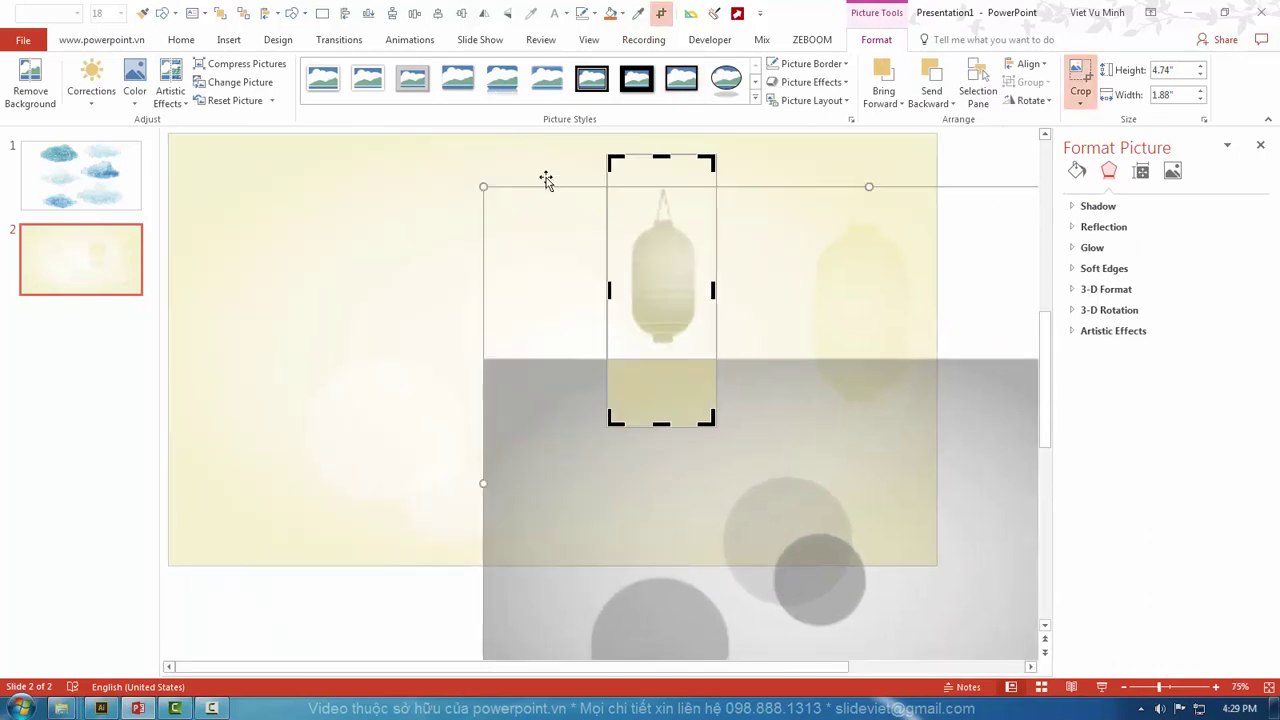
pyautogui.press('Escape')
pyautogui.moveTo(61, 708)
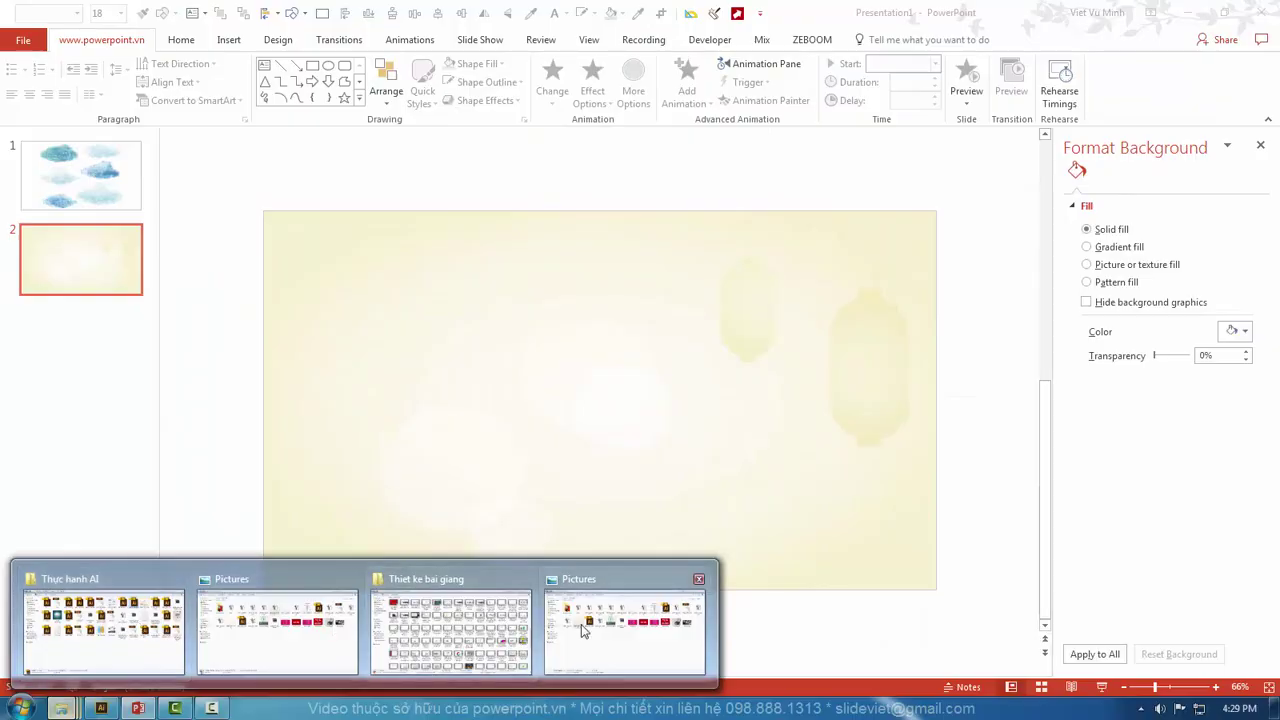
# Step: Insert the EMF cherry-blossom branch at slide 2's lower left and trial-move its separate pieces
pyautogui.click(581, 624)
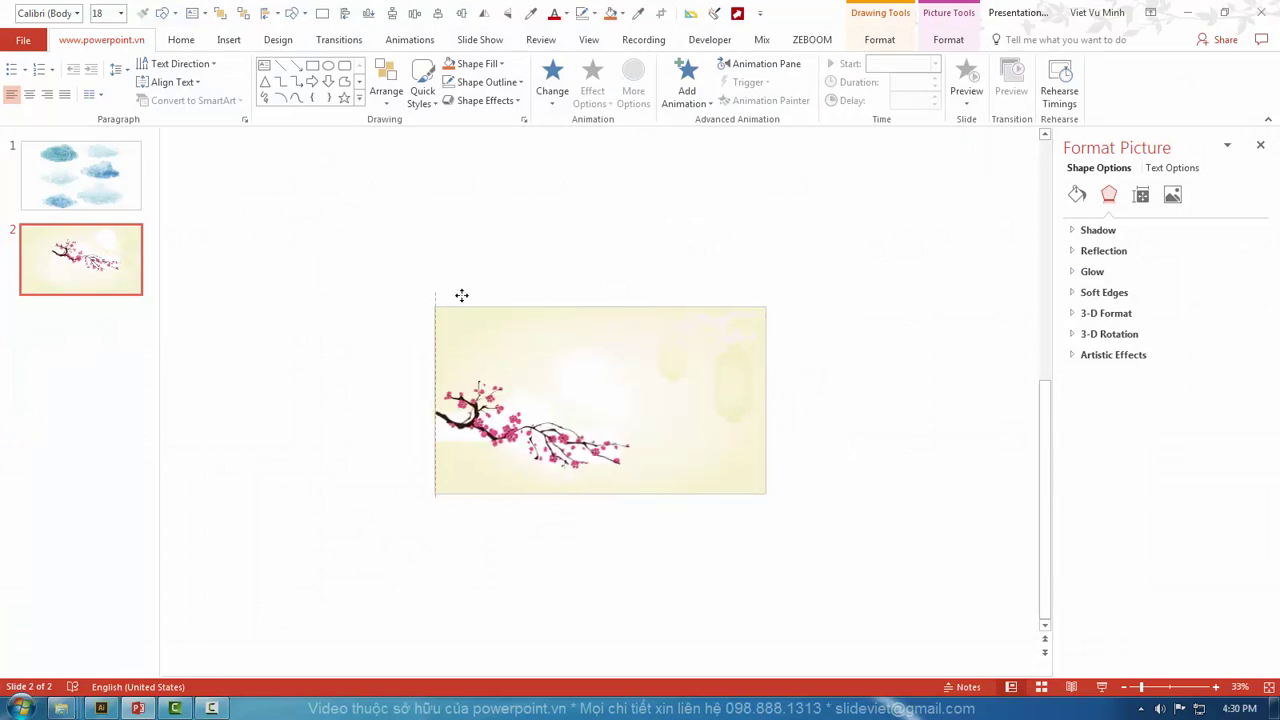
pyautogui.click(336, 366)
pyautogui.click(430, 434)
pyautogui.scroll(5, 487, 470)
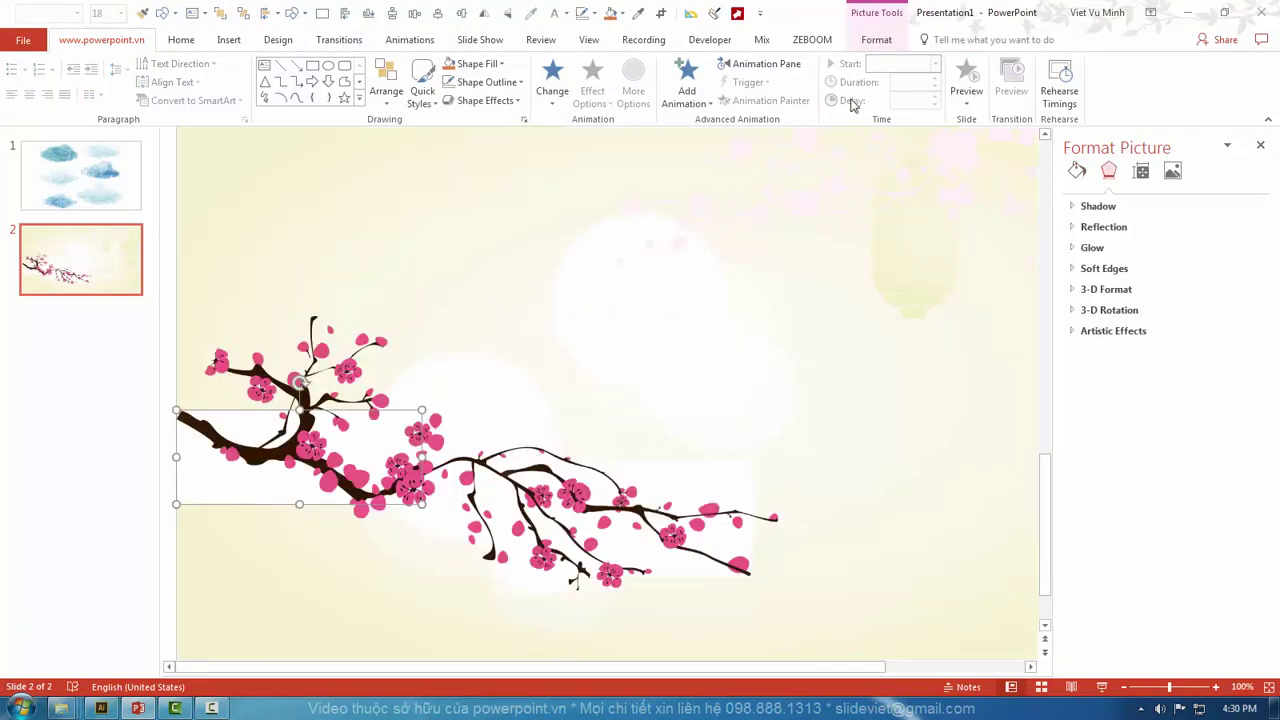
pyautogui.moveTo(269, 500); pyautogui.dragTo(268, 543)
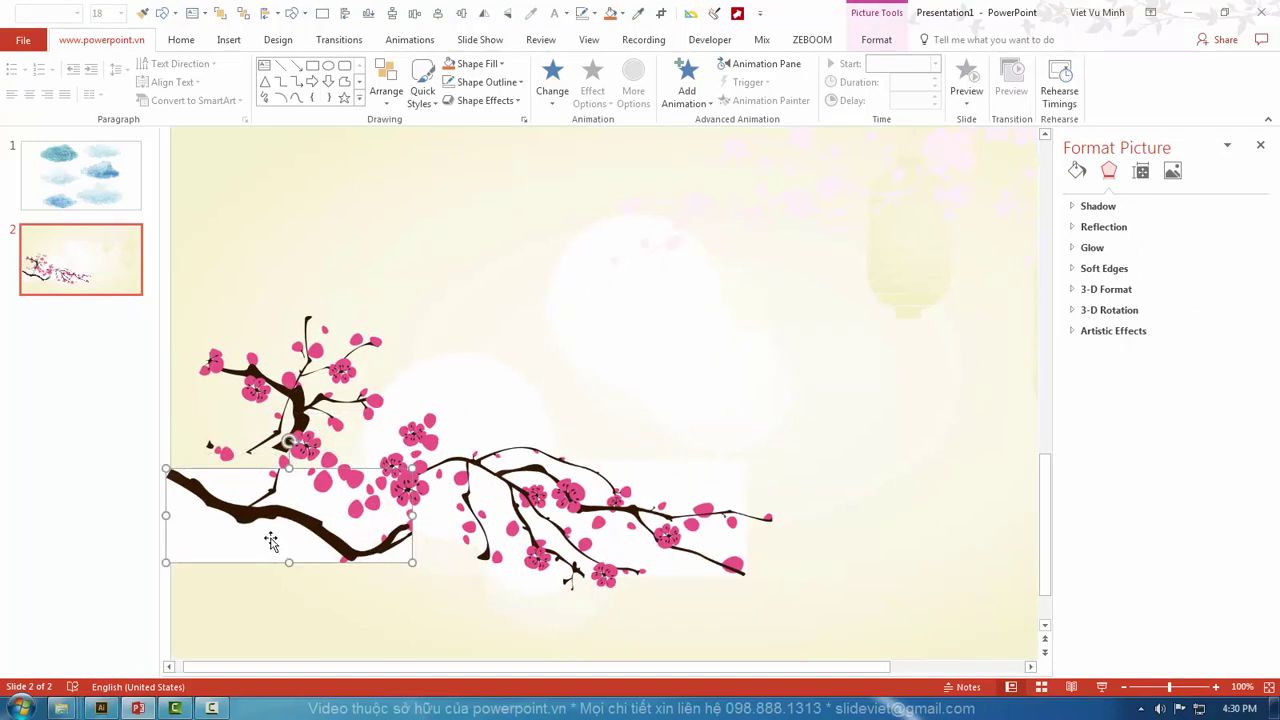
pyautogui.hotkey('ctrl', 'z')
pyautogui.moveTo(723, 500); pyautogui.dragTo(766, 408)
pyautogui.hotkey('ctrl', 'z')
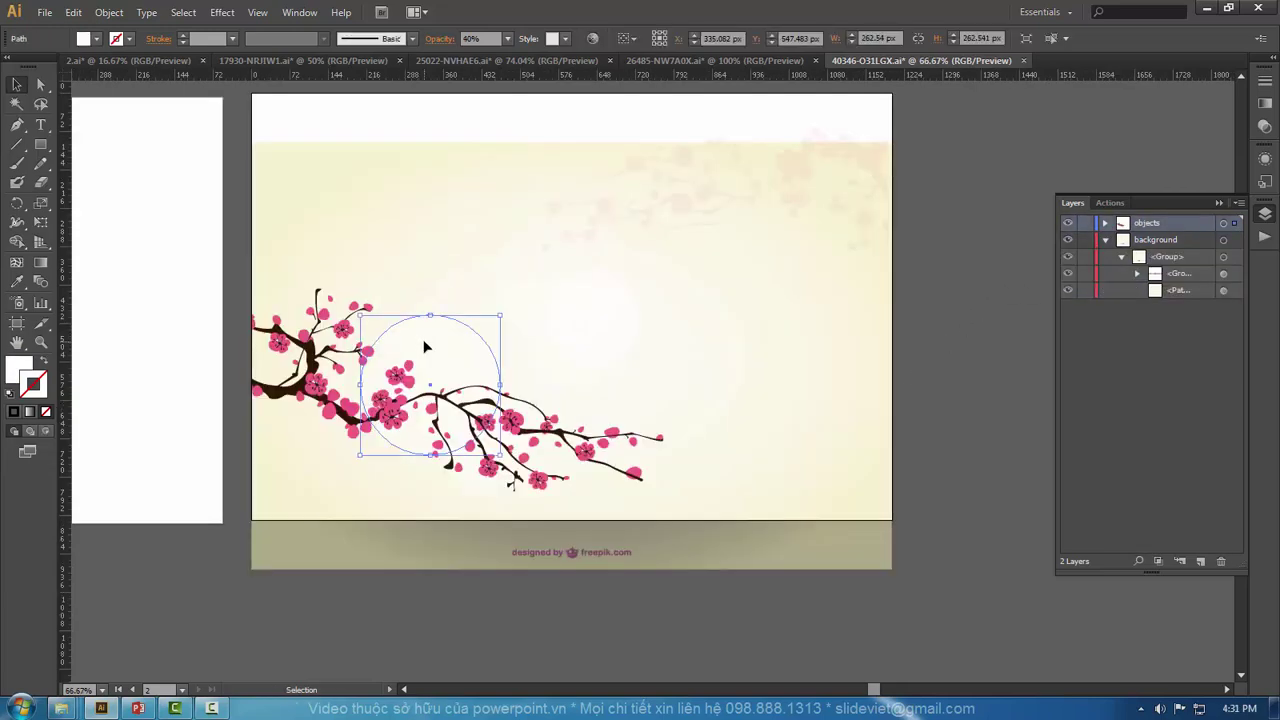
# Step: Delete the stray circle, undoing a couple of trial drags
pyautogui.press('Delete')
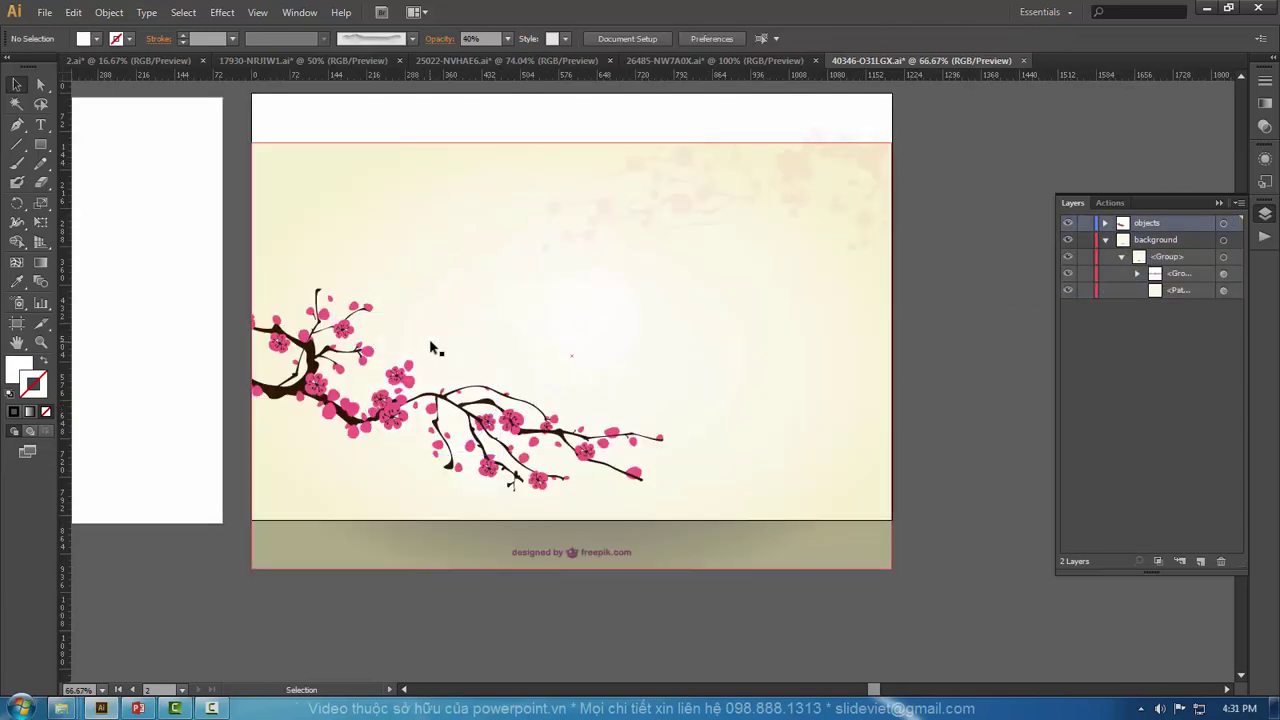
pyautogui.press('l')
pyautogui.moveTo(625, 350); pyautogui.dragTo(494, 206)
pyautogui.hotkey('ctrl', 'z')
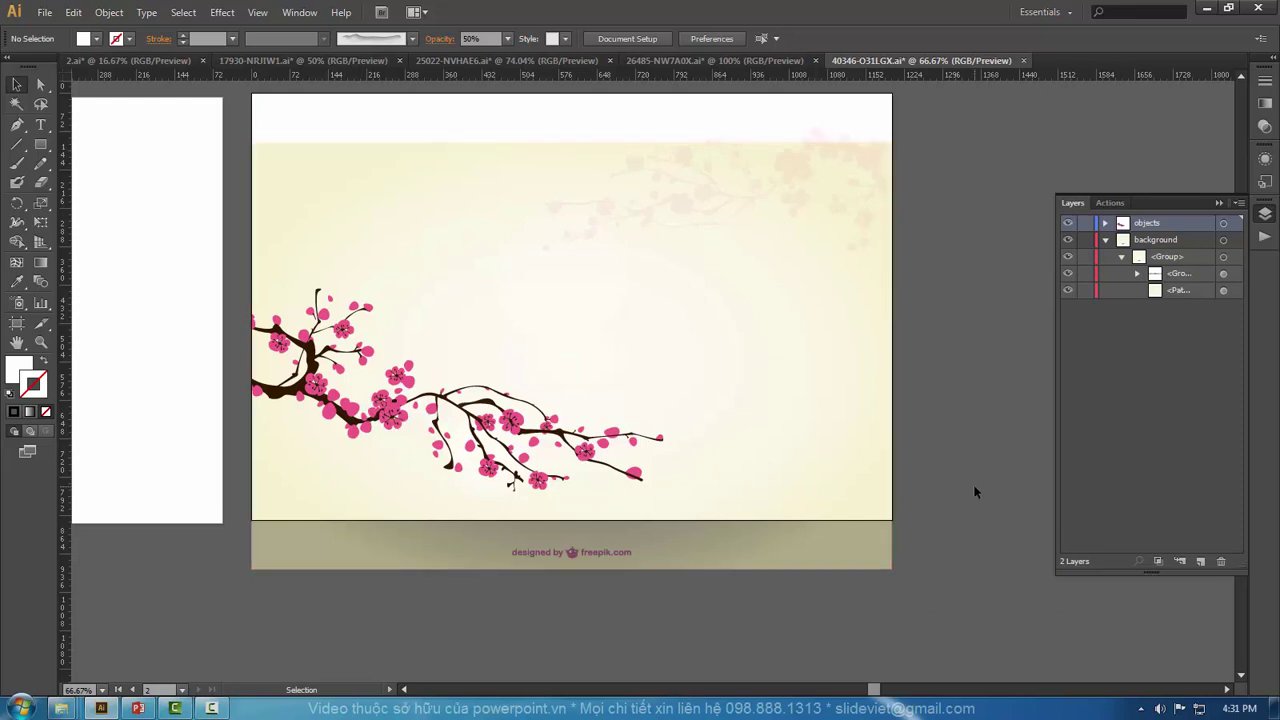
pyautogui.press('l')
pyautogui.moveTo(494, 210); pyautogui.dragTo(609, 289)
pyautogui.hotkey('ctrl', 'z')
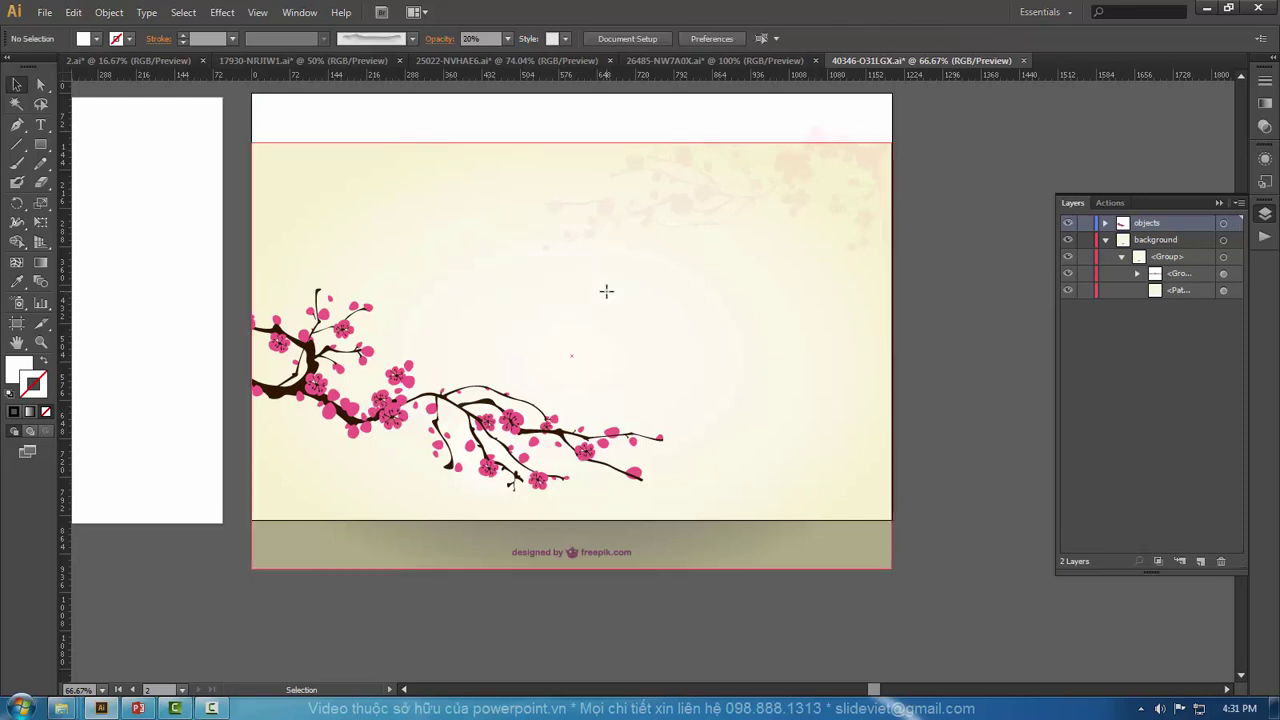
# Step: Align the background group with the artboard and fill it mint green
pyautogui.moveTo(427, 563); pyautogui.dragTo(427, 521)
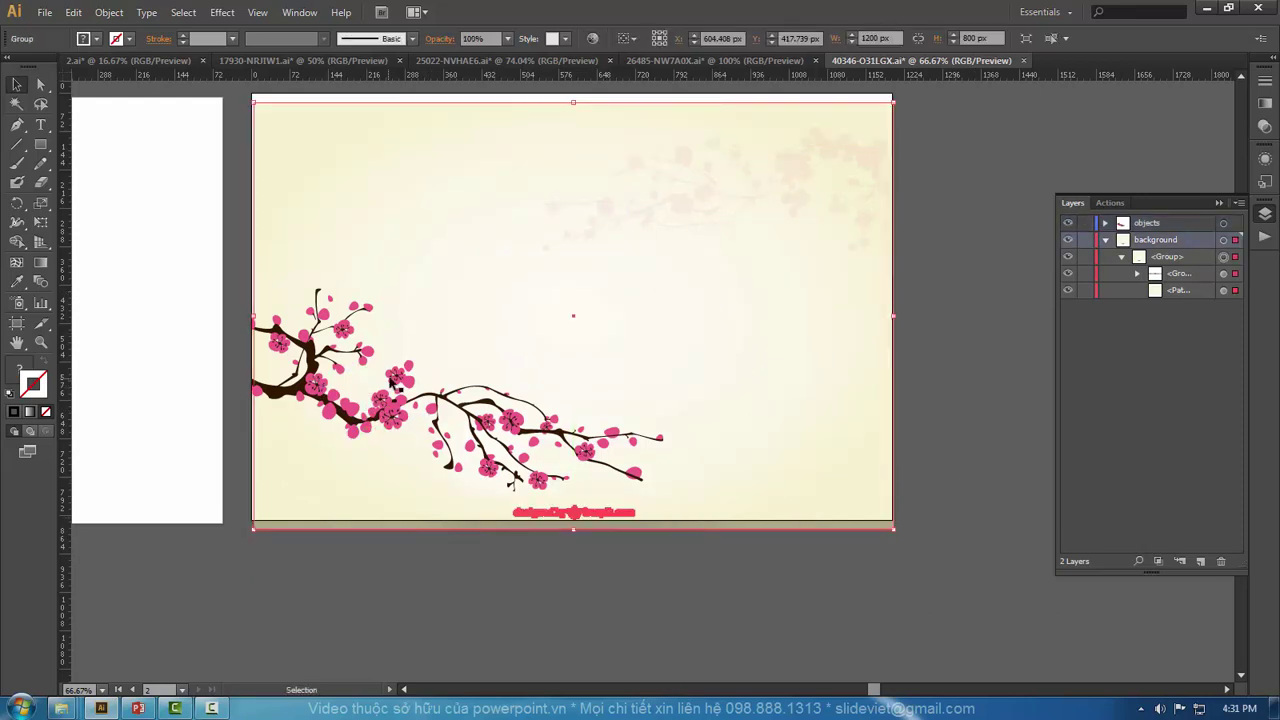
pyautogui.moveTo(873, 497); pyautogui.dragTo(812, 558)
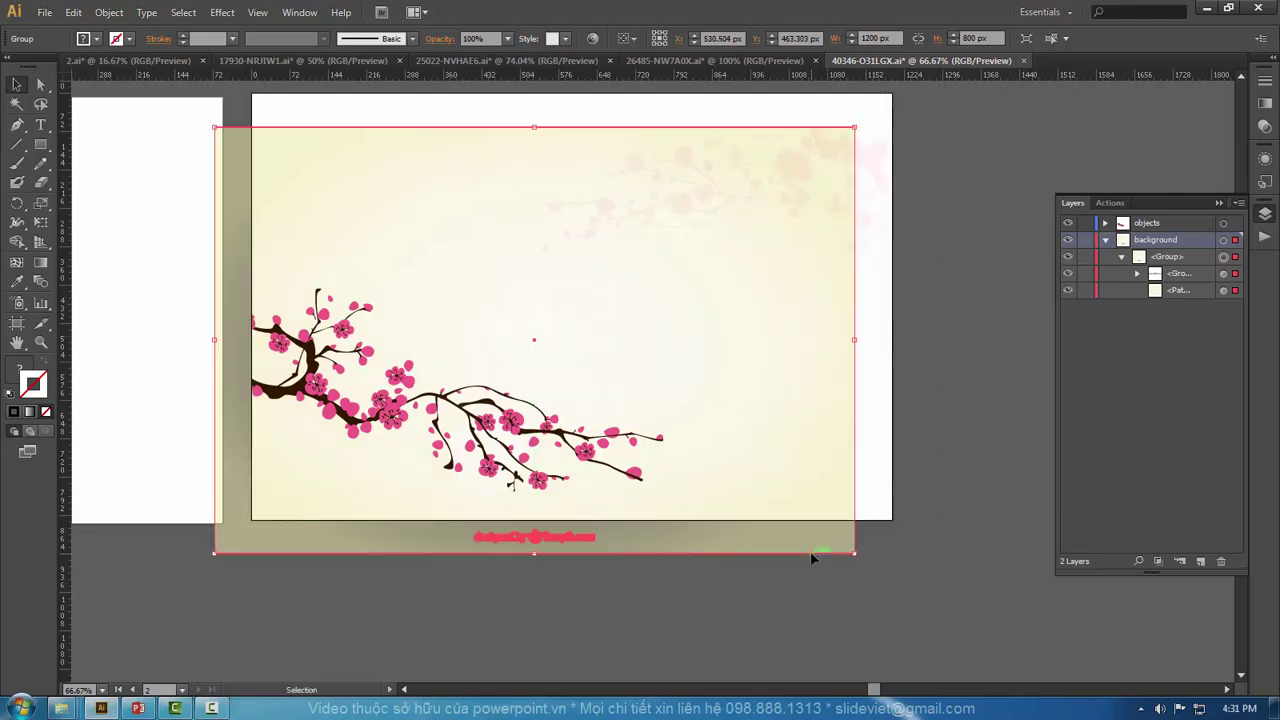
pyautogui.hotkey('ctrl', 'z')
pyautogui.hotkey('ctrl', 'shift', 'a')
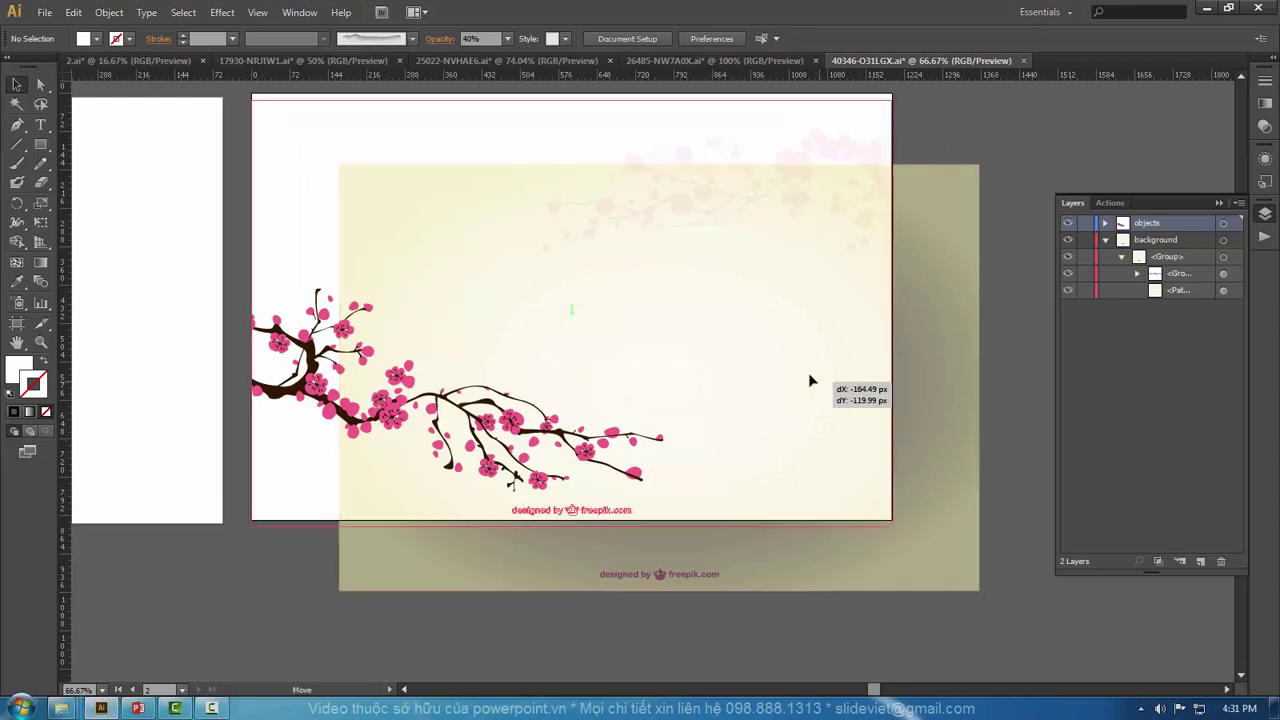
pyautogui.moveTo(890, 448); pyautogui.dragTo(759, 369)
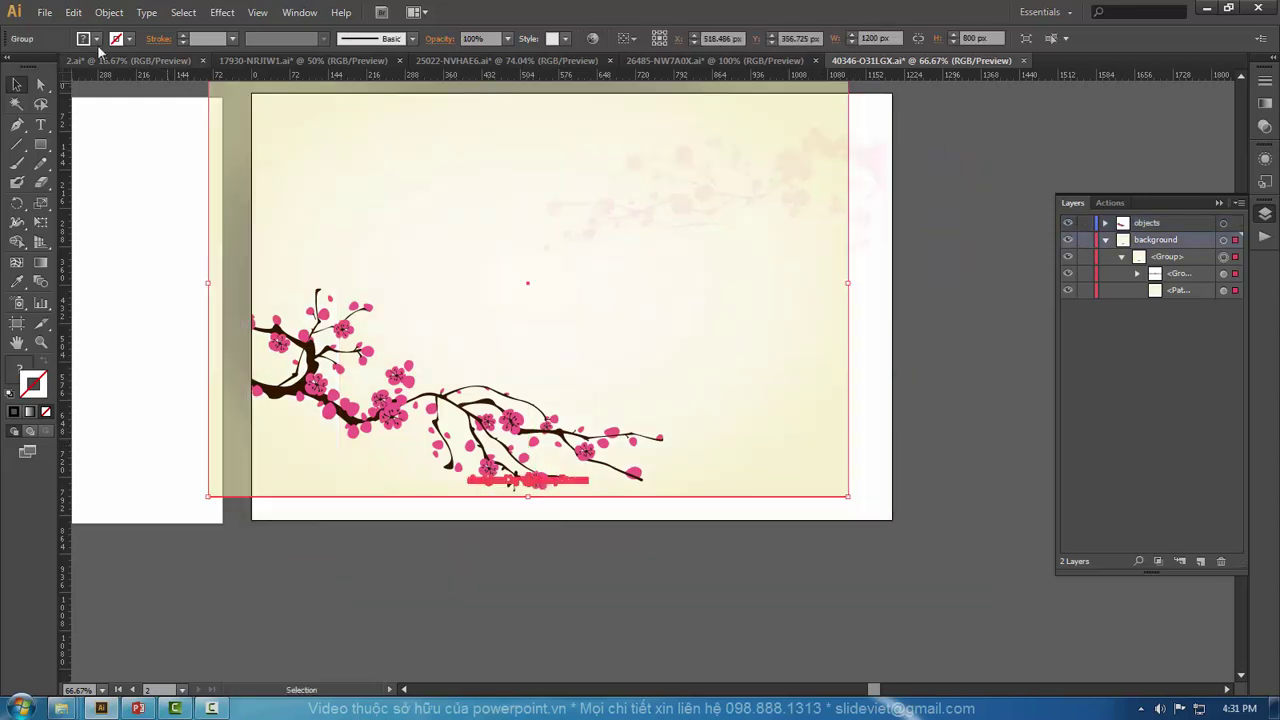
pyautogui.click(96, 38)
pyautogui.click(34, 68)
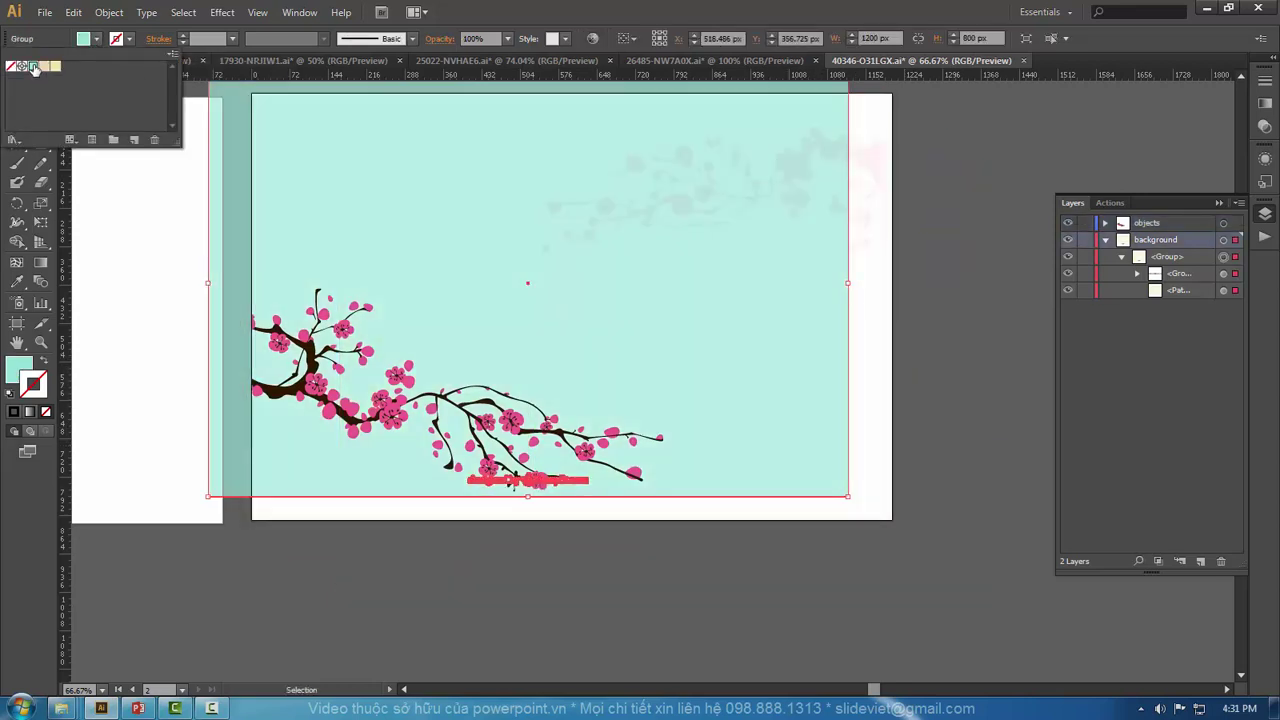
pyautogui.moveTo(805, 437); pyautogui.dragTo(842, 460)
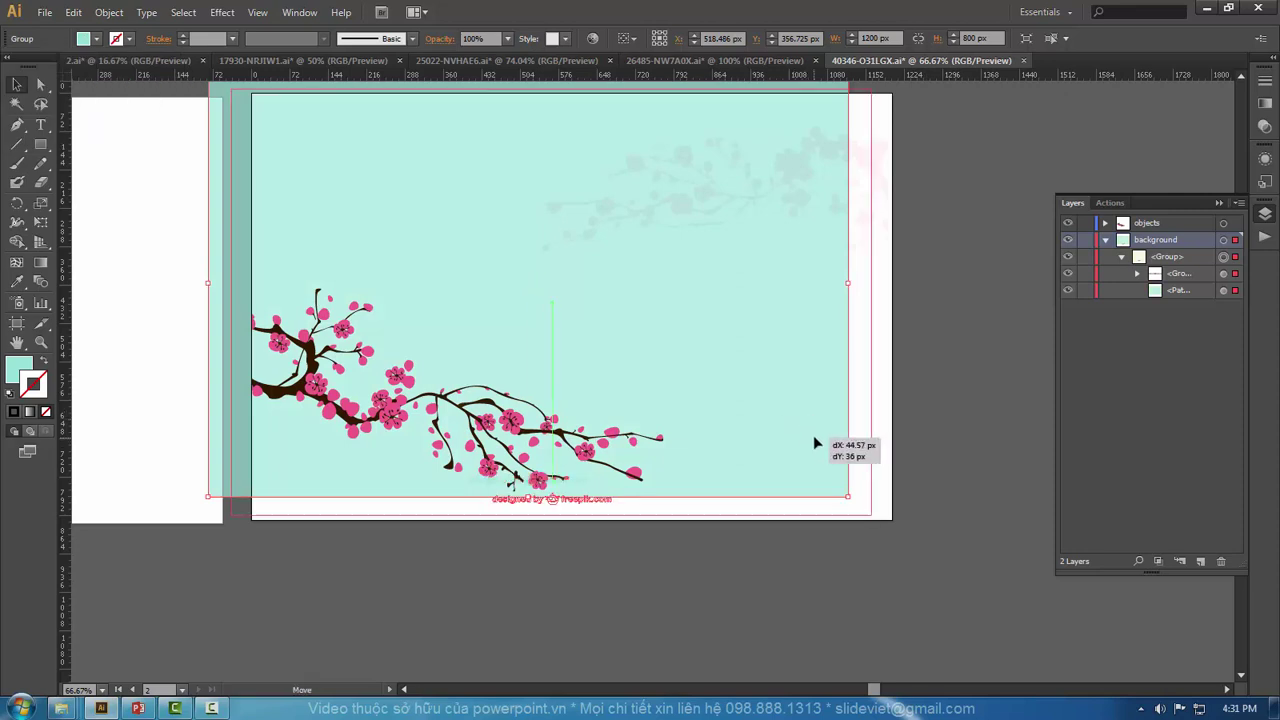
# Step: Delete the background group, leaving only the branch on a white artboard
pyautogui.click(501, 552)
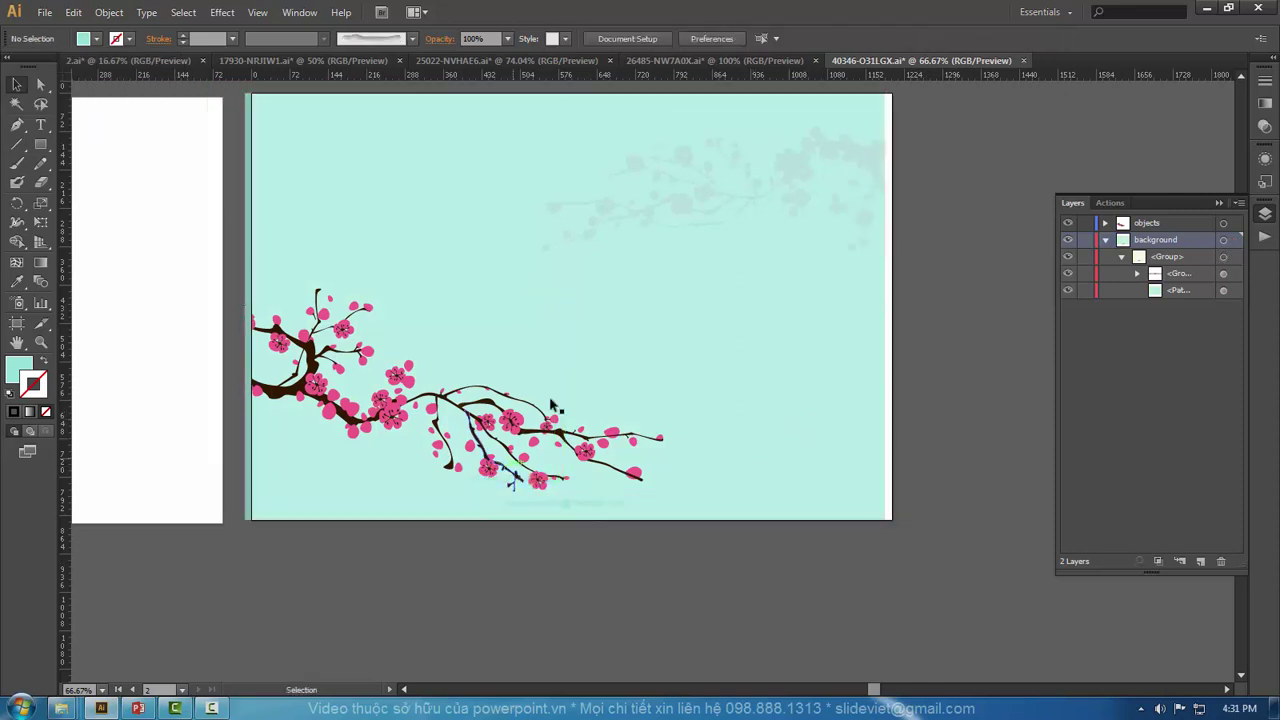
pyautogui.click(778, 392)
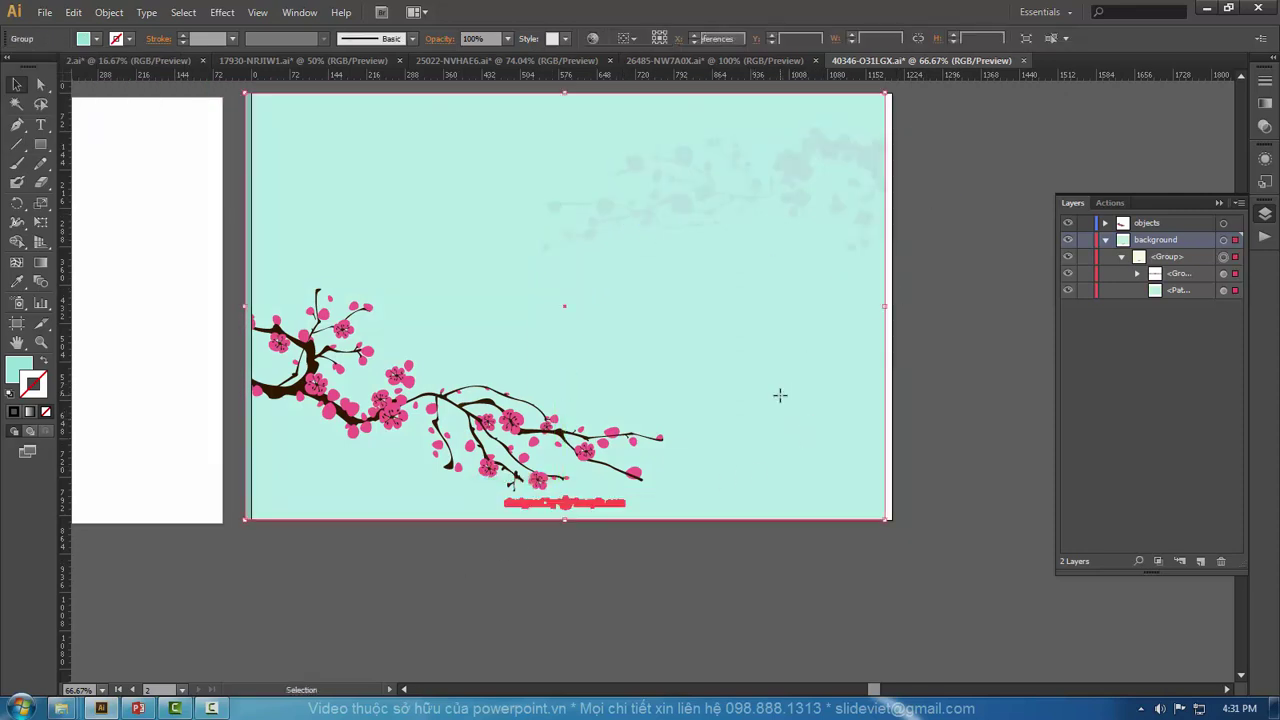
pyautogui.press('Delete')
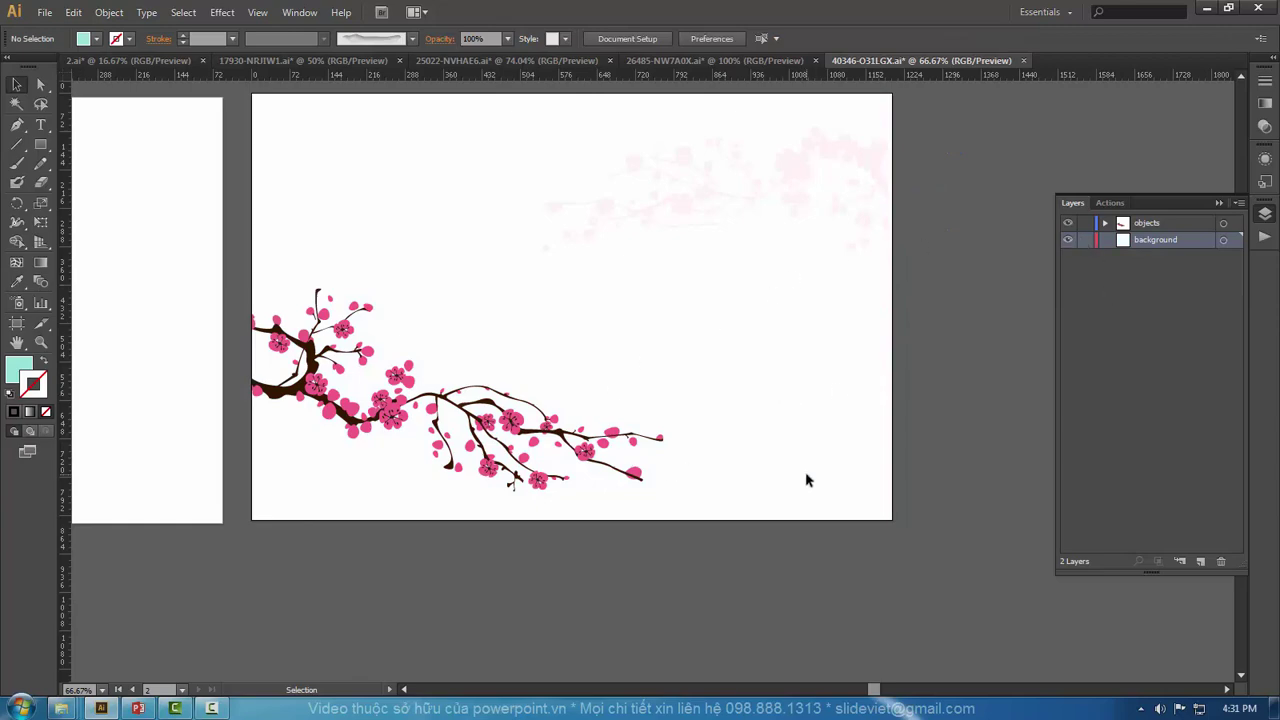
pyautogui.click(45, 12)
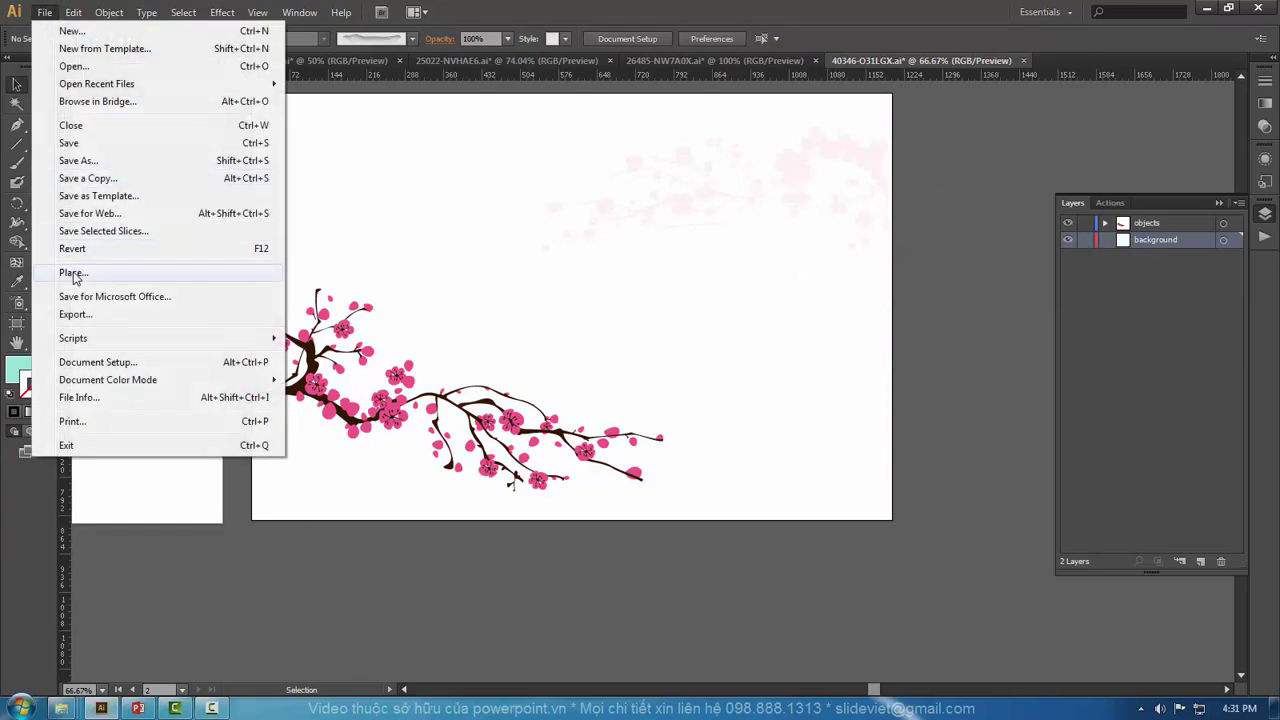
# Step: Paste the cherry-blossom branch at slide 2's upper left and convert it into an editable drawing object
pyautogui.click(99, 320)
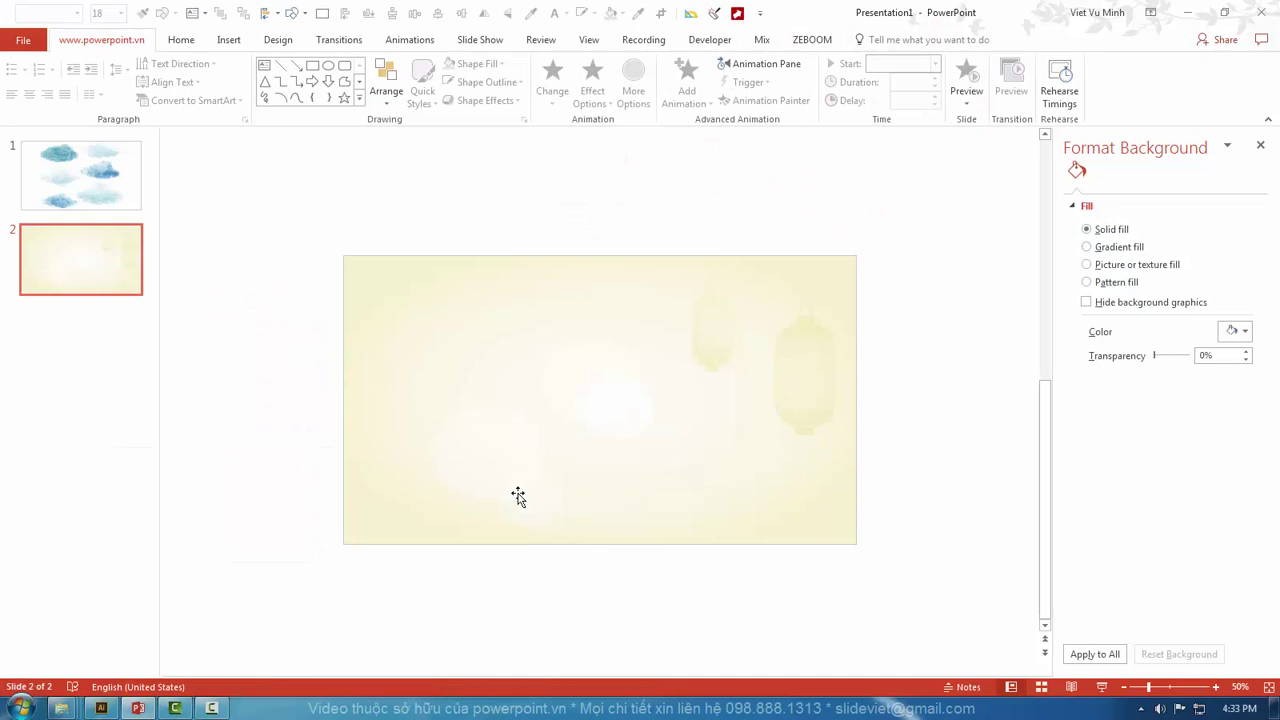
pyautogui.click(517, 497)
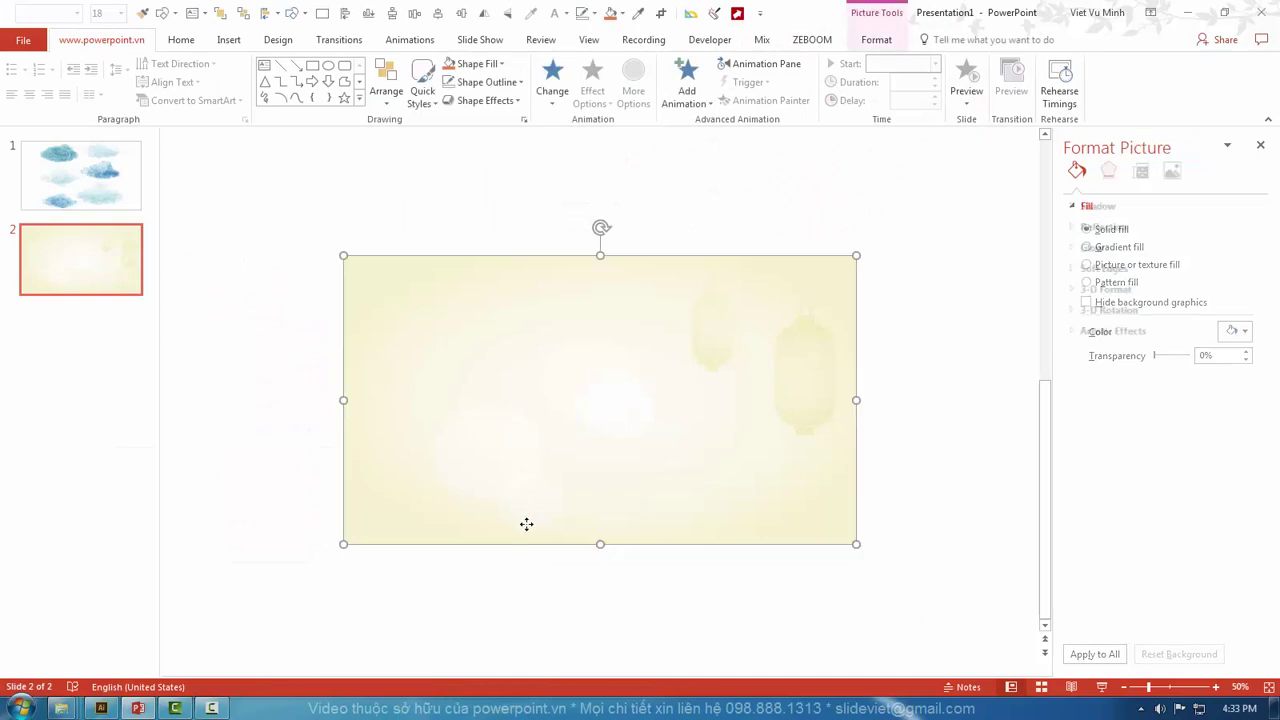
pyautogui.moveTo(526, 523); pyautogui.dragTo(379, 555)
pyautogui.press('Escape')
pyautogui.click(240, 514)
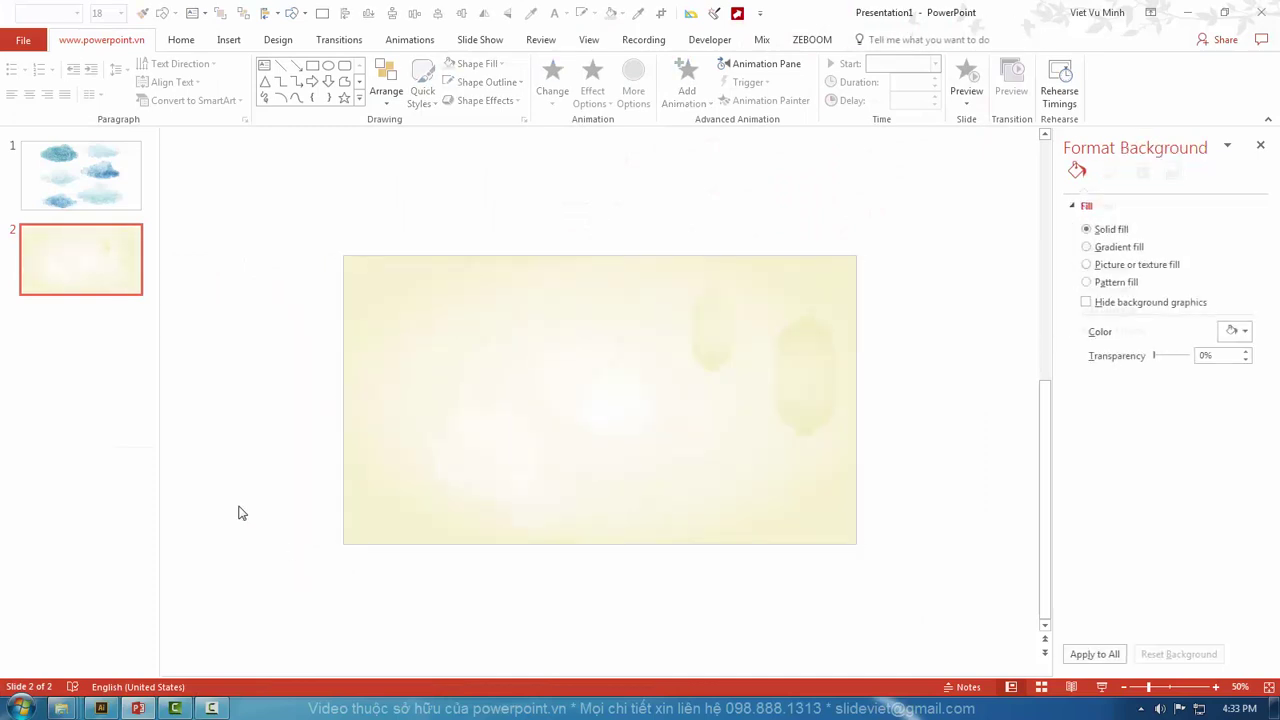
pyautogui.hotkey('ctrl', 'v')
pyautogui.click(185, 501)
pyautogui.moveTo(432, 379); pyautogui.dragTo(277, 290)
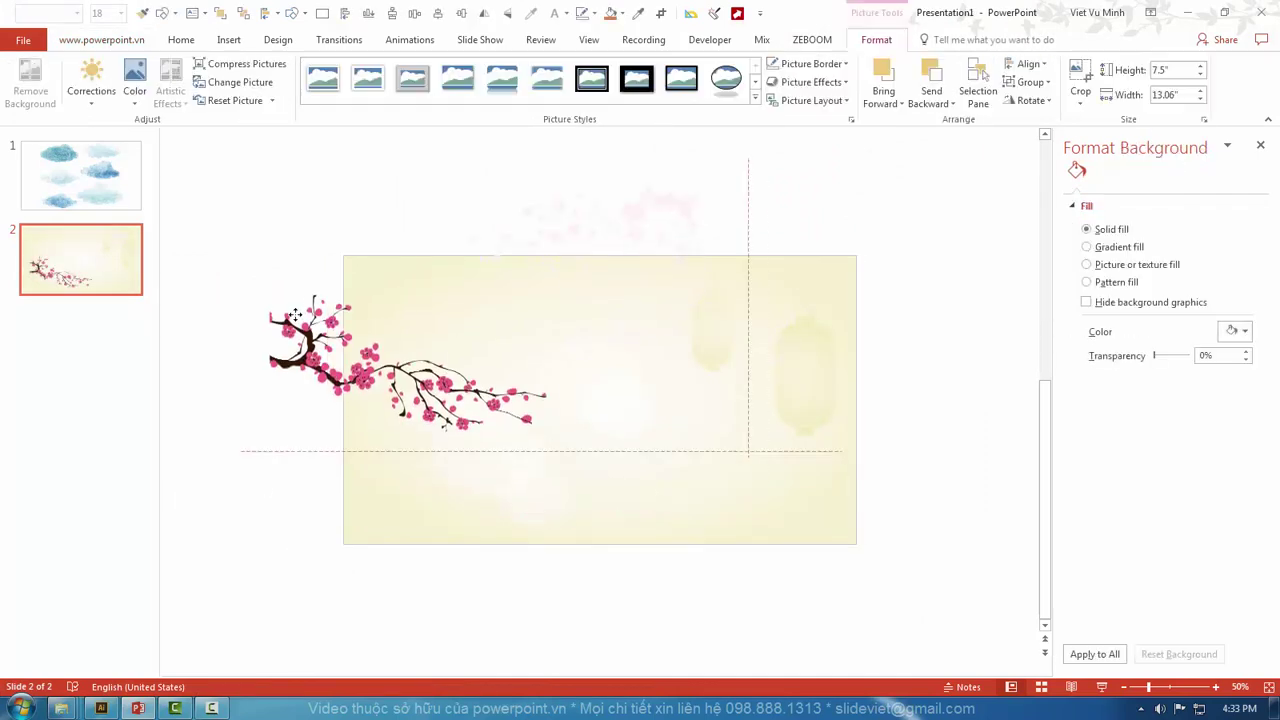
pyautogui.hotkey('ctrl', 'shift', 'g')
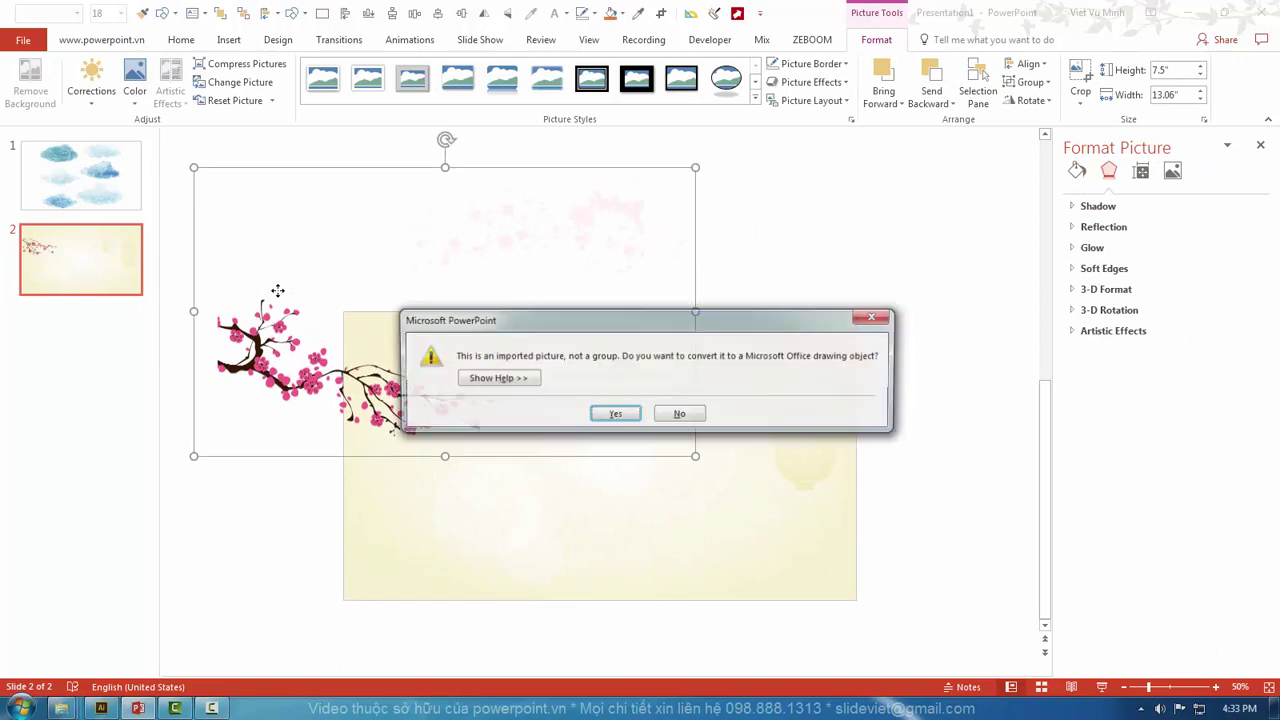
pyautogui.click(596, 418)
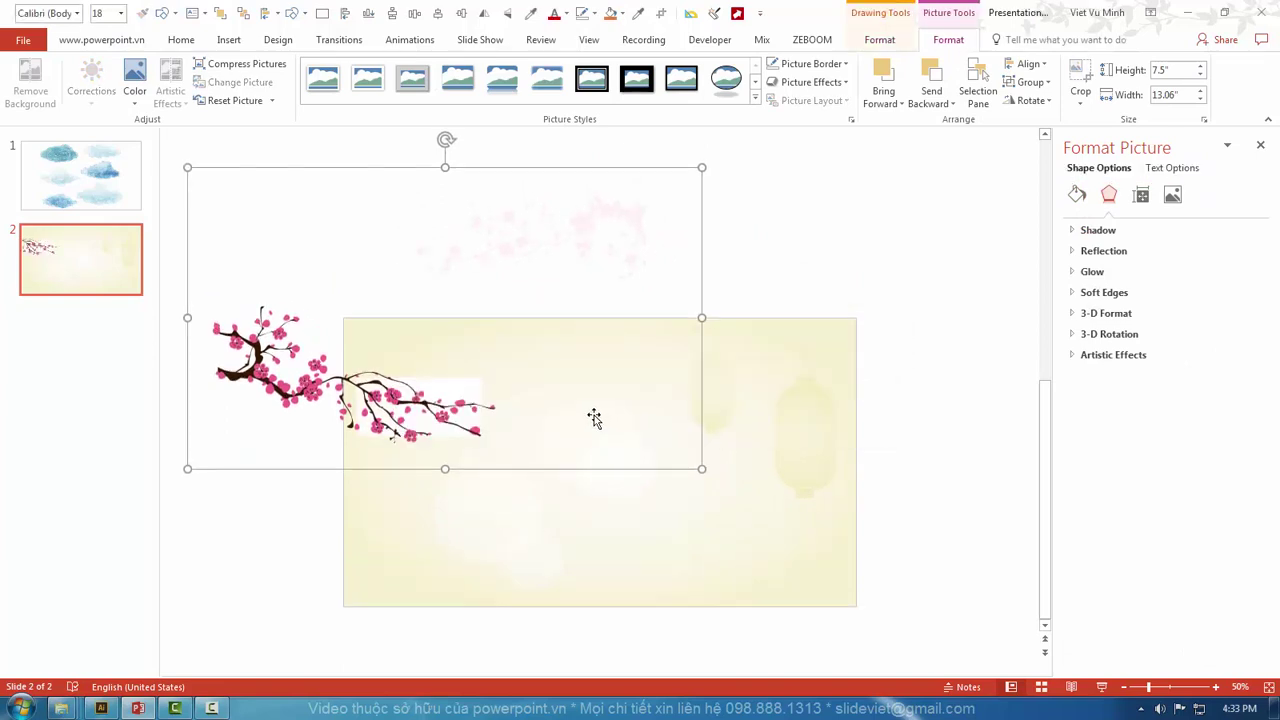
pyautogui.click(462, 390)
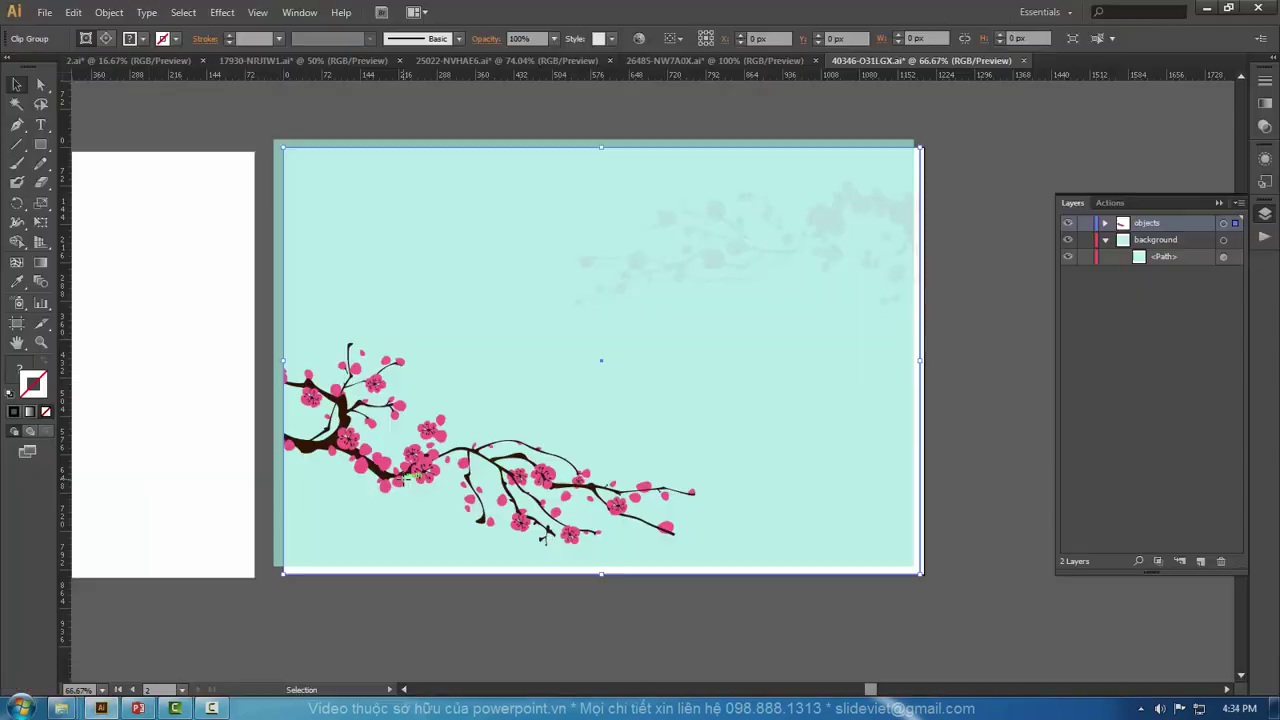
# Step: Release the clipping mask and rotate the faint top-right branch counter-clockwise
pyautogui.rightClick(406, 482)
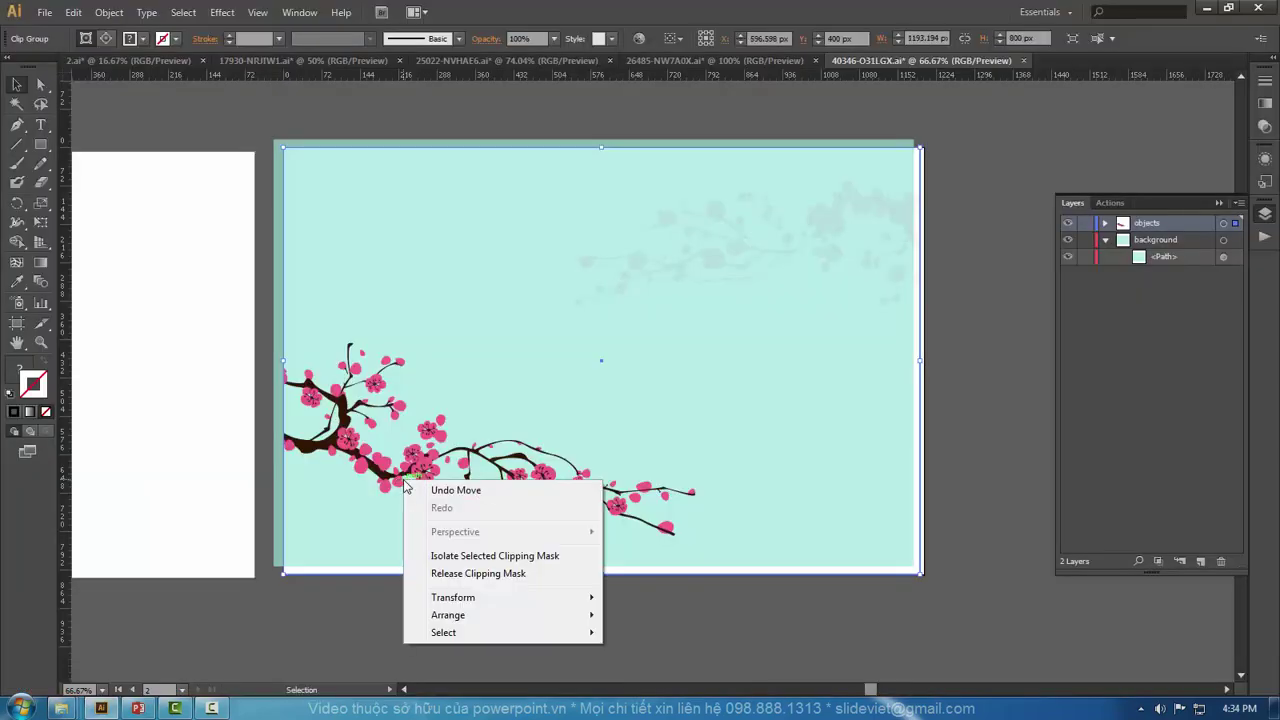
pyautogui.click(452, 575)
pyautogui.click(437, 640)
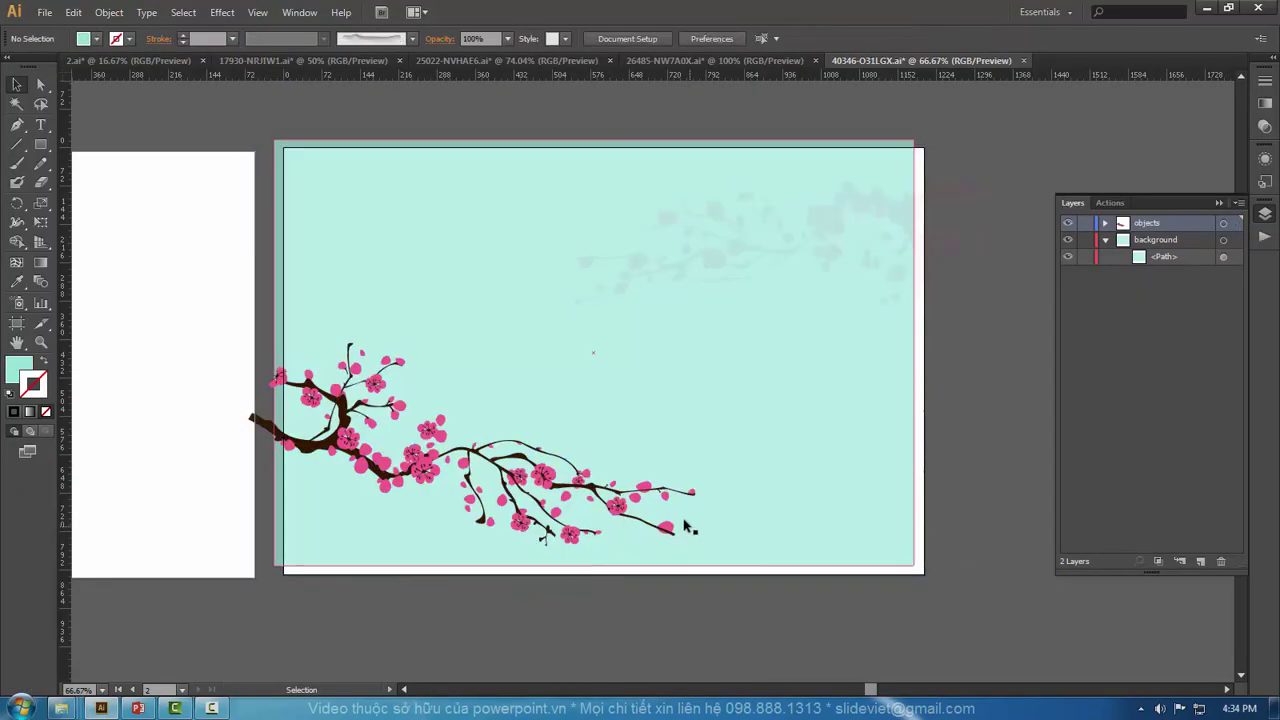
pyautogui.click(912, 212)
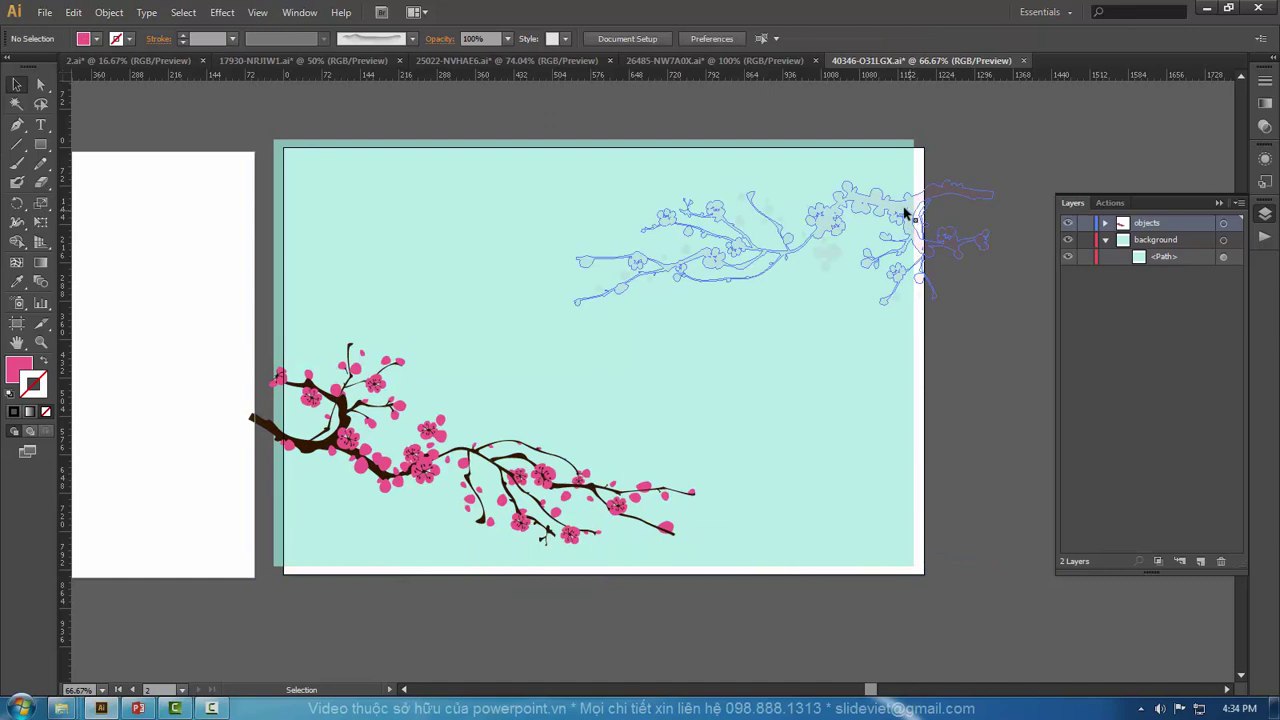
pyautogui.moveTo(990, 185); pyautogui.dragTo(958, 97)
# Step: Line the mint background rectangle up with the artboard and begin exporting the artwork
pyautogui.click(96, 39)
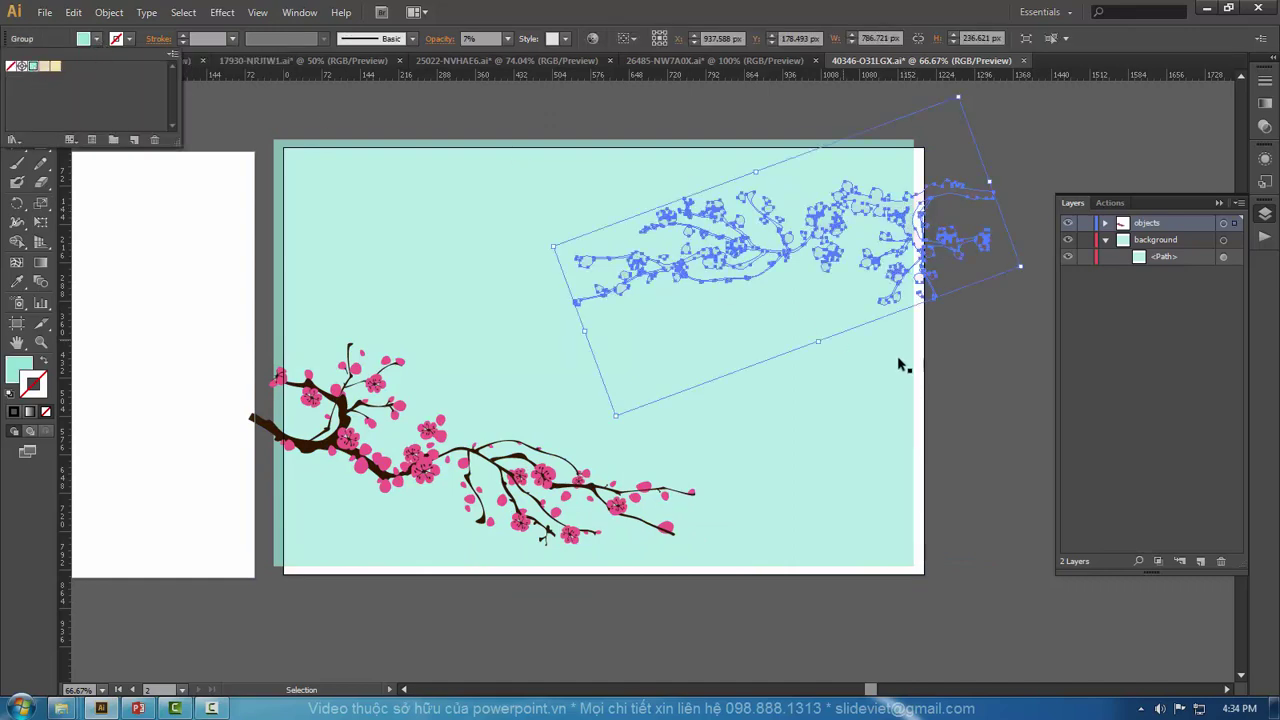
pyautogui.click(955, 406)
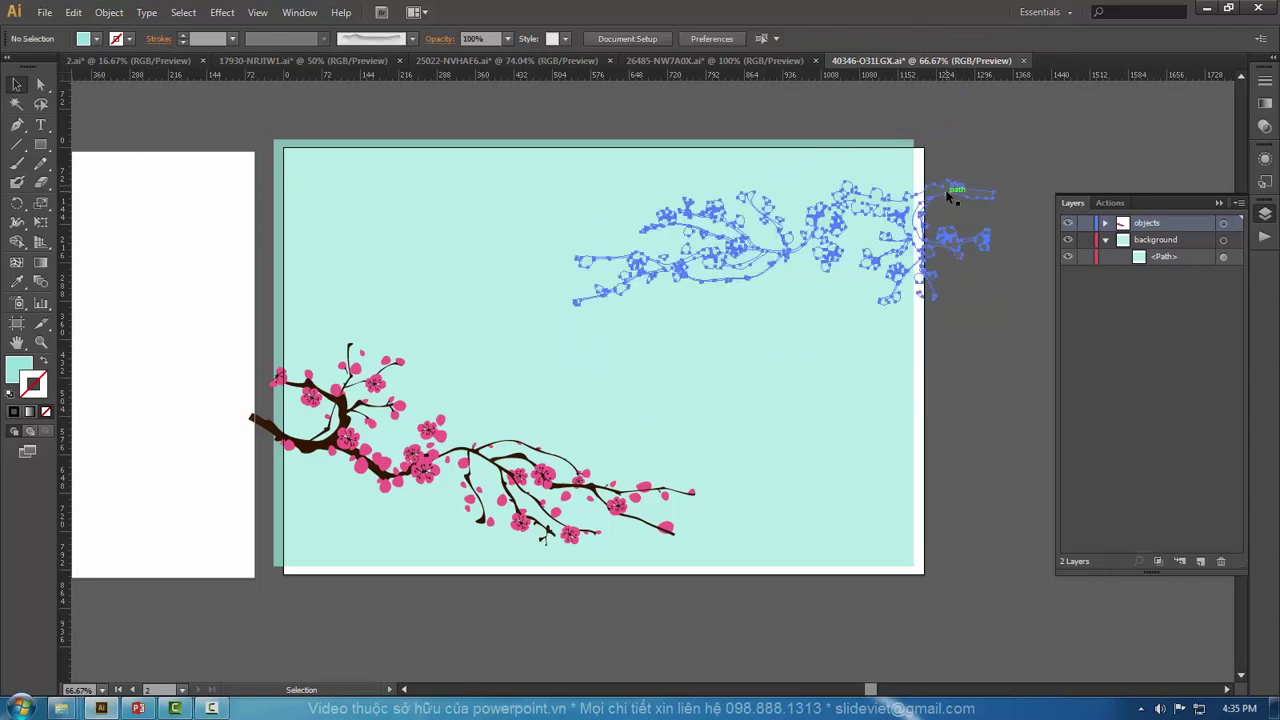
pyautogui.moveTo(836, 513); pyautogui.dragTo(848, 535)
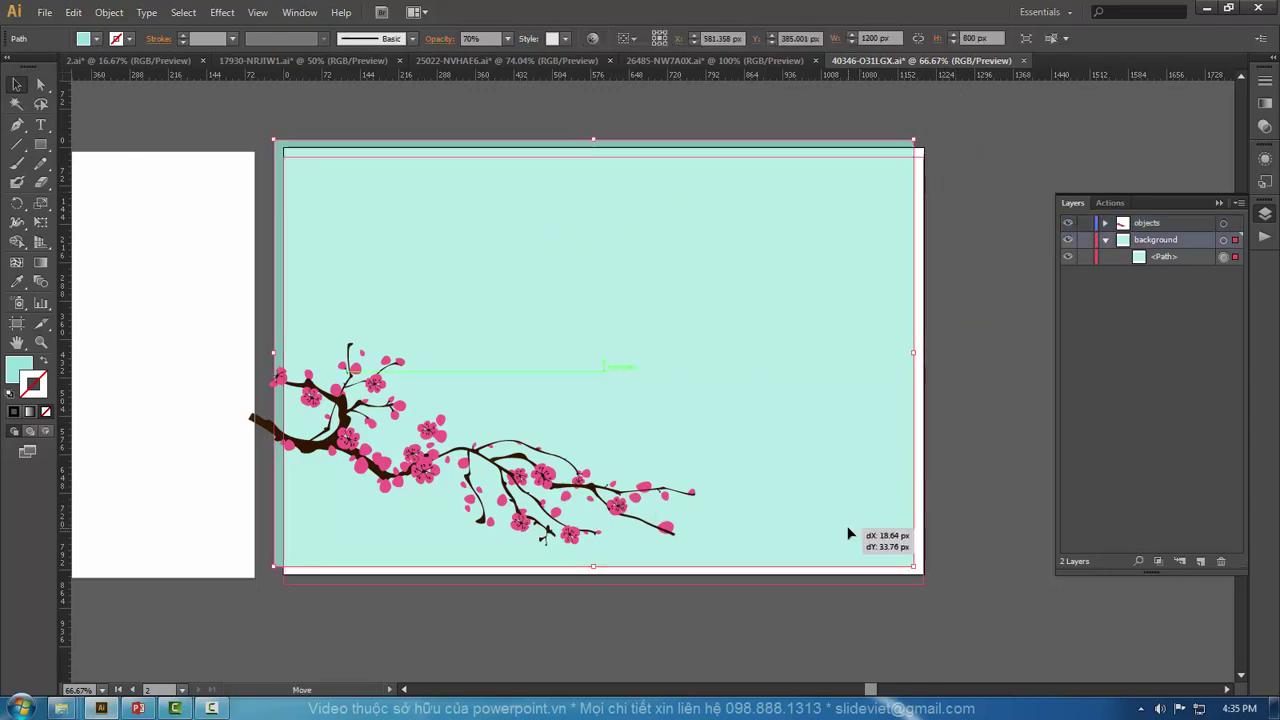
pyautogui.moveTo(400, 534)
pyautogui.mouseDown()
pyautogui.moveTo(357, 522)
pyautogui.moveTo(380, 540)
pyautogui.mouseUp()
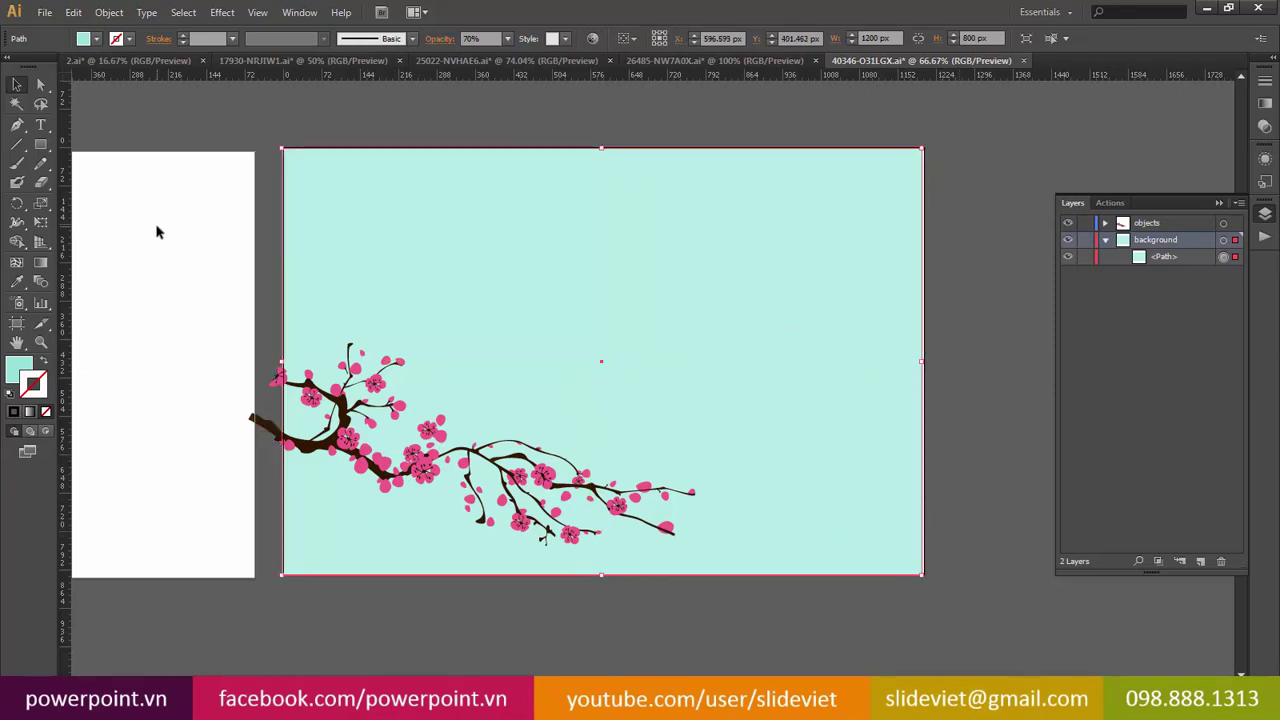
pyautogui.click(45, 12)
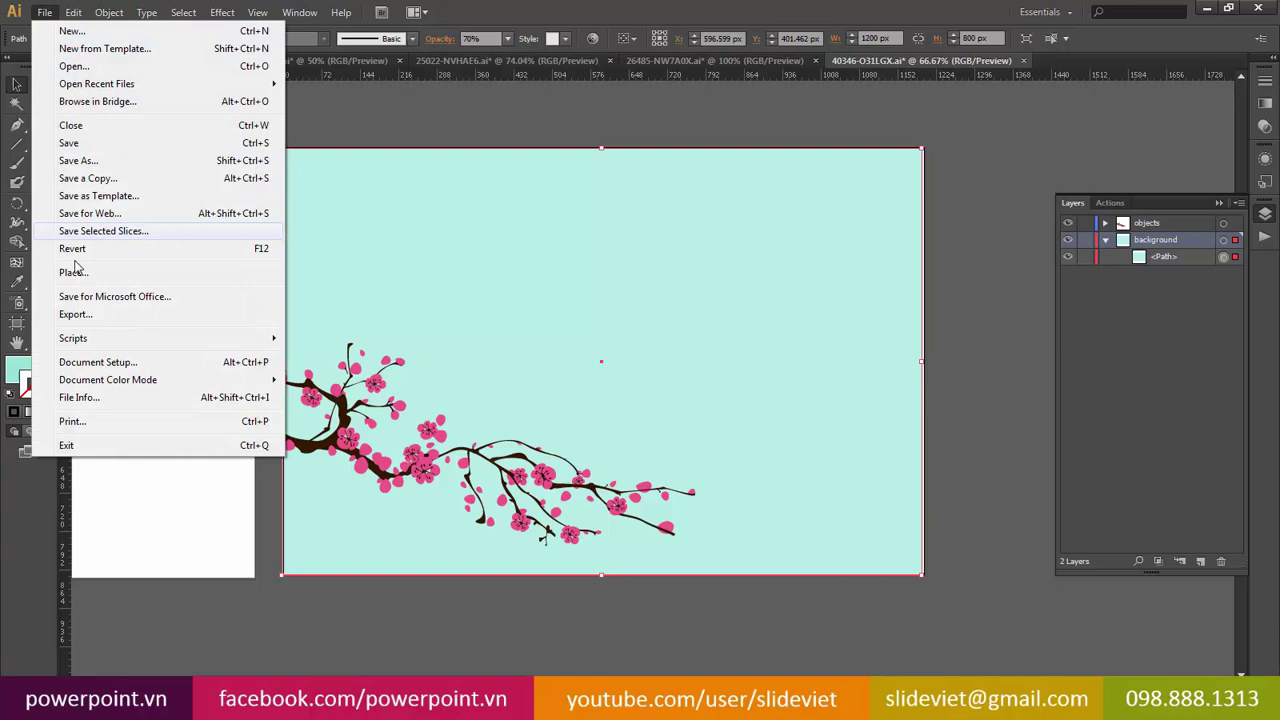
pyautogui.click(90, 322)
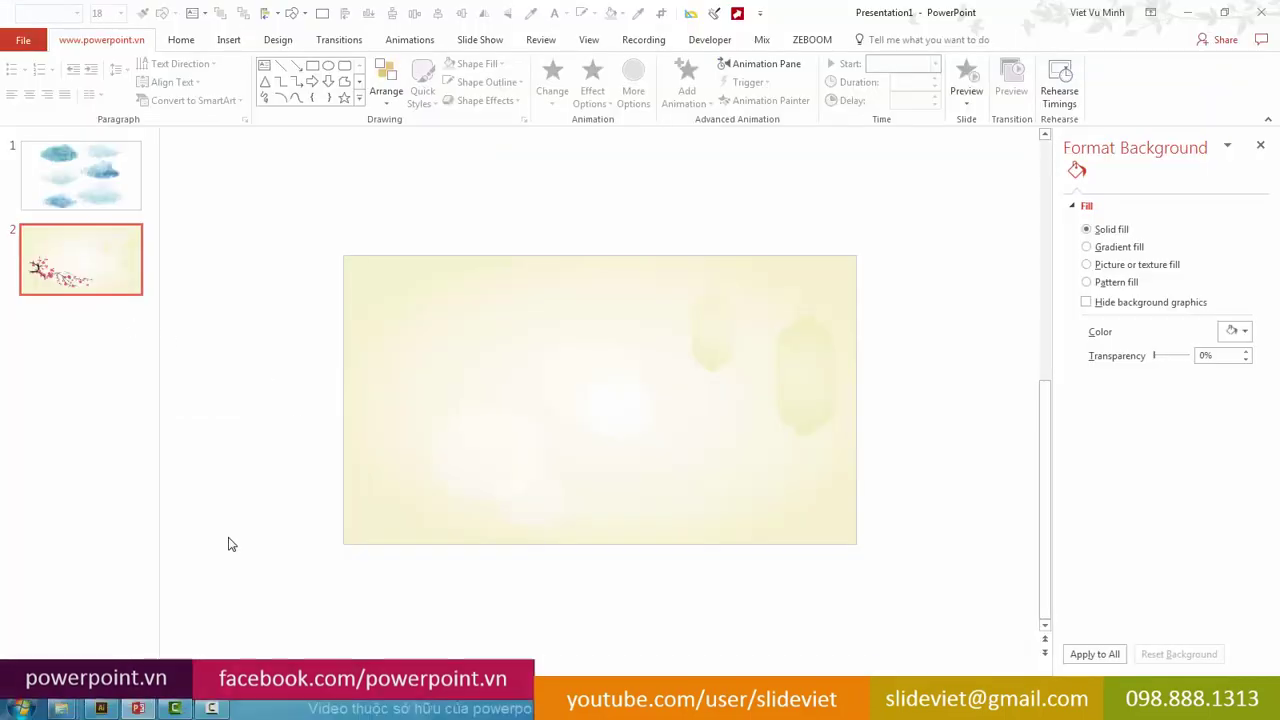
# Step: Ungroup the pasted picture into drawing pieces and move a branch fragment onto the yellow strip
pyautogui.hotkey('ctrl', 'shift', 'g')
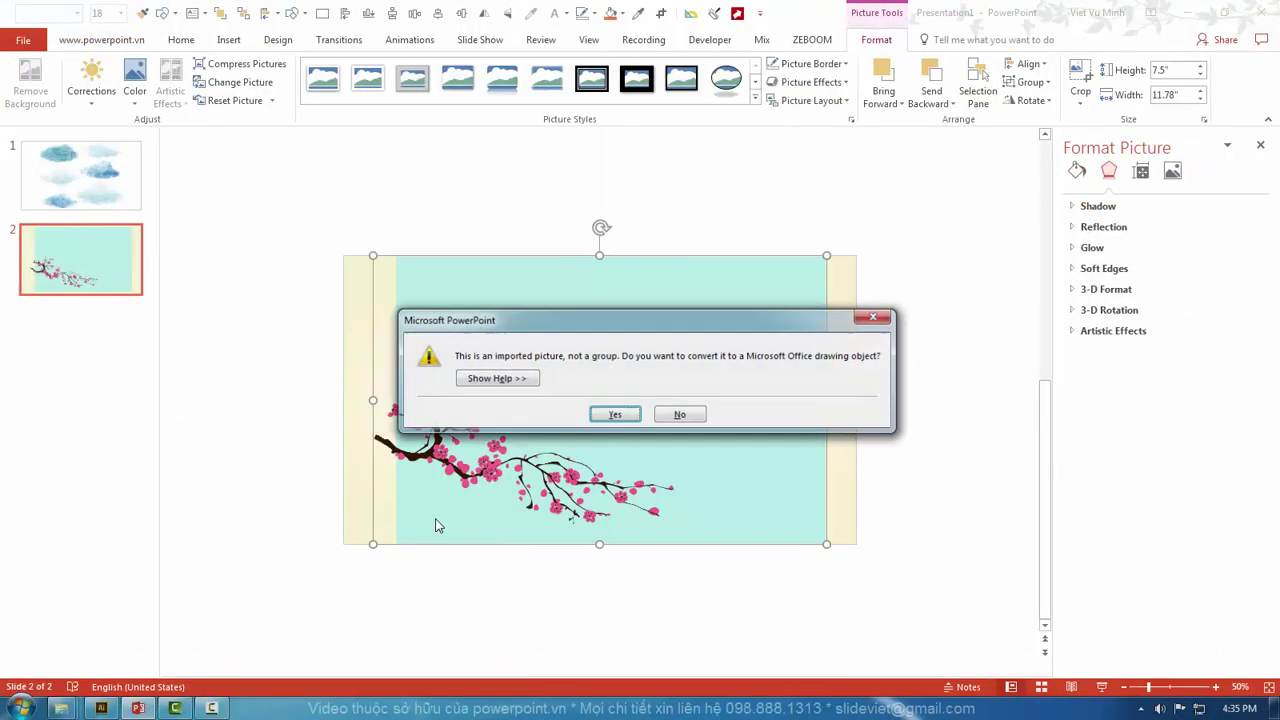
pyautogui.click(600, 418)
pyautogui.hotkey('ctrl', 'shift', 'g')
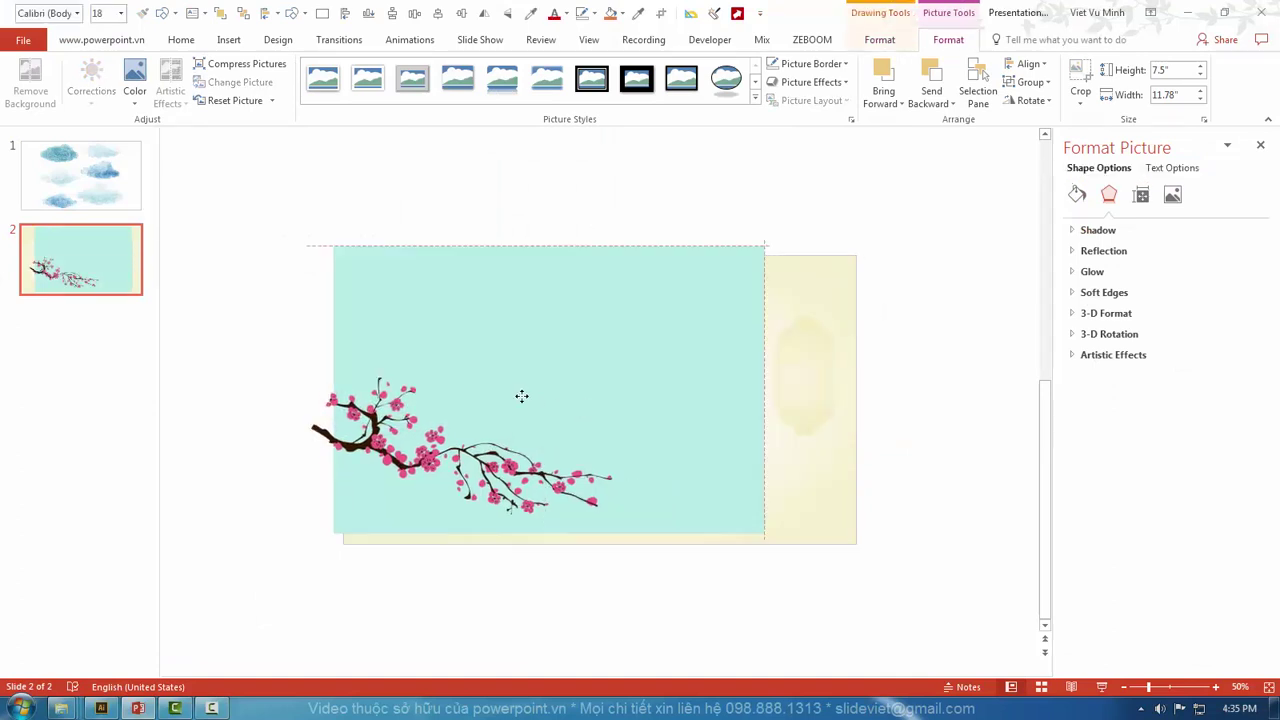
pyautogui.click(412, 487)
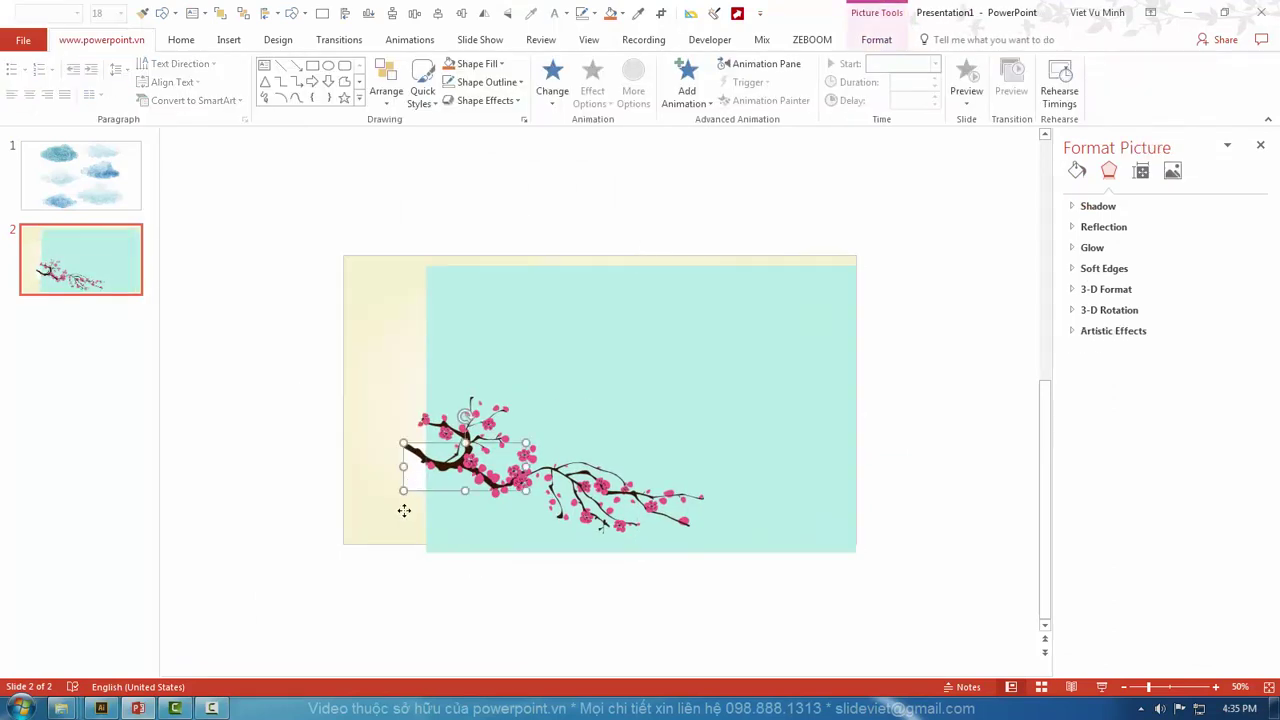
pyautogui.moveTo(398, 526); pyautogui.dragTo(274, 470)
# Step: Select the flower pieces, then move a branch piece below the teal rectangle and zoom in
pyautogui.click(457, 483)
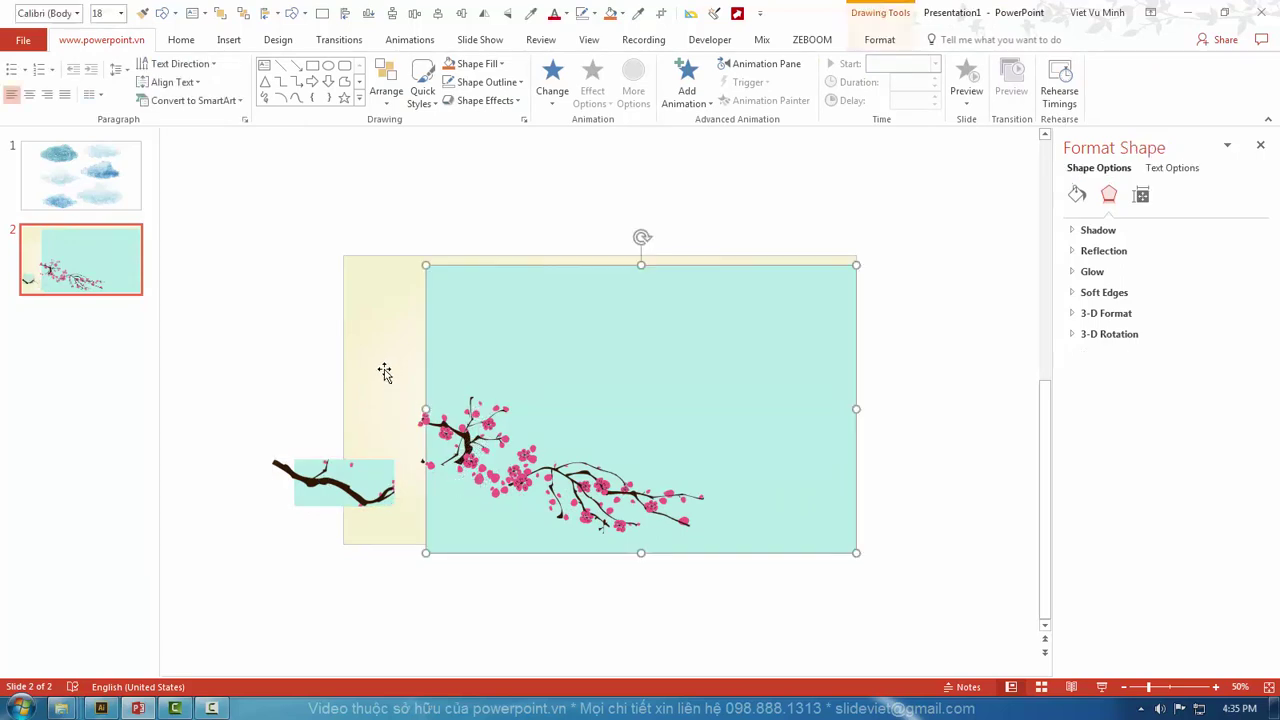
pyautogui.moveTo(375, 238); pyautogui.dragTo(730, 594)
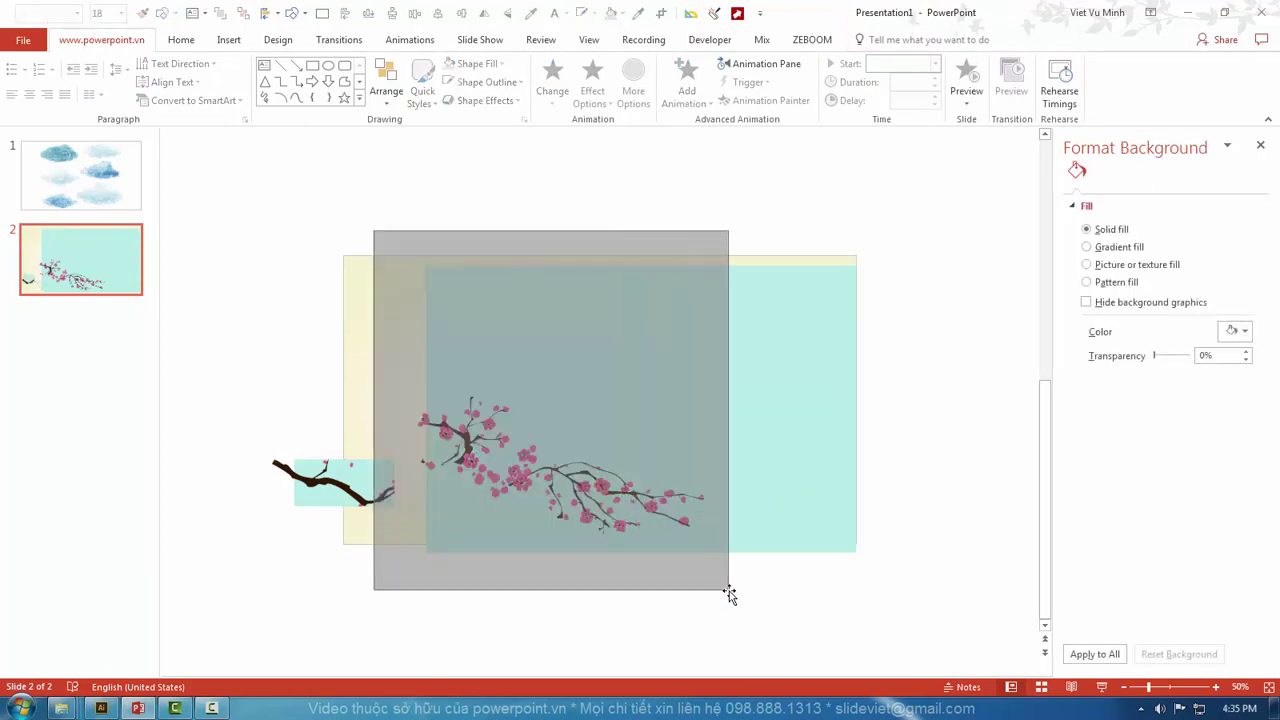
pyautogui.click(733, 597)
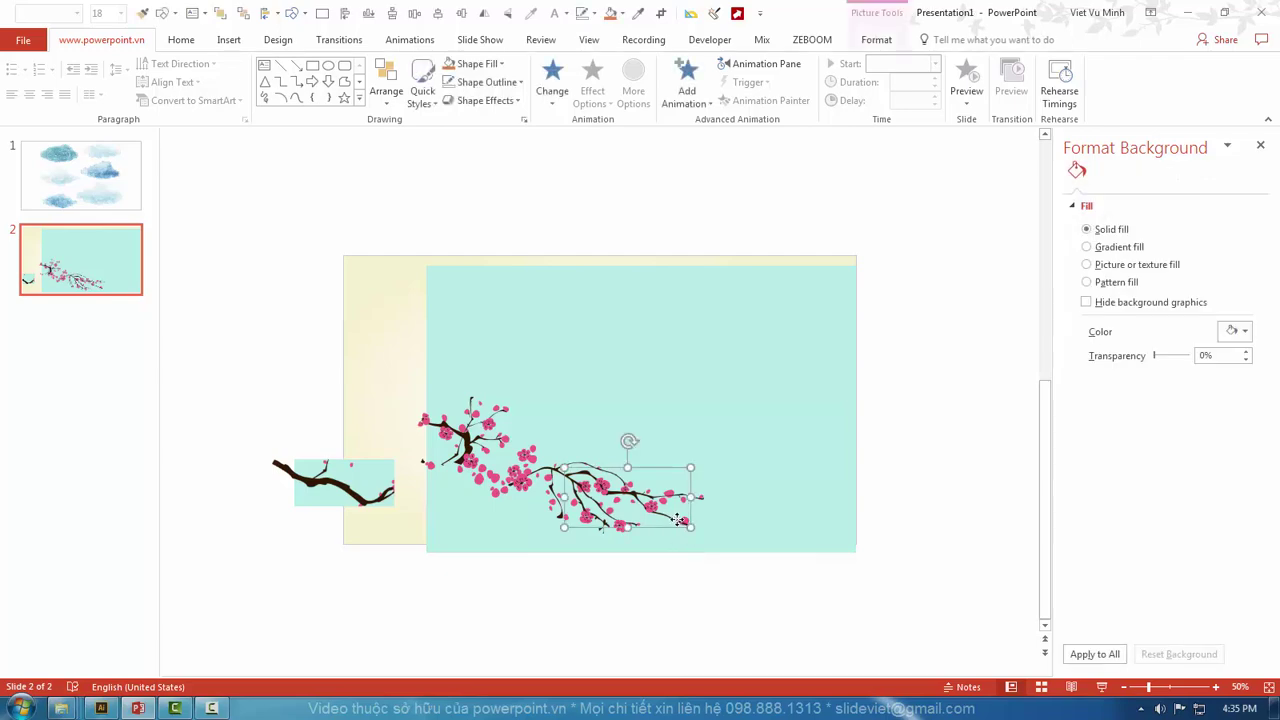
pyautogui.moveTo(622, 515); pyautogui.dragTo(617, 604)
pyautogui.scroll(4, 617, 604)
pyautogui.scroll(4, 620, 610)
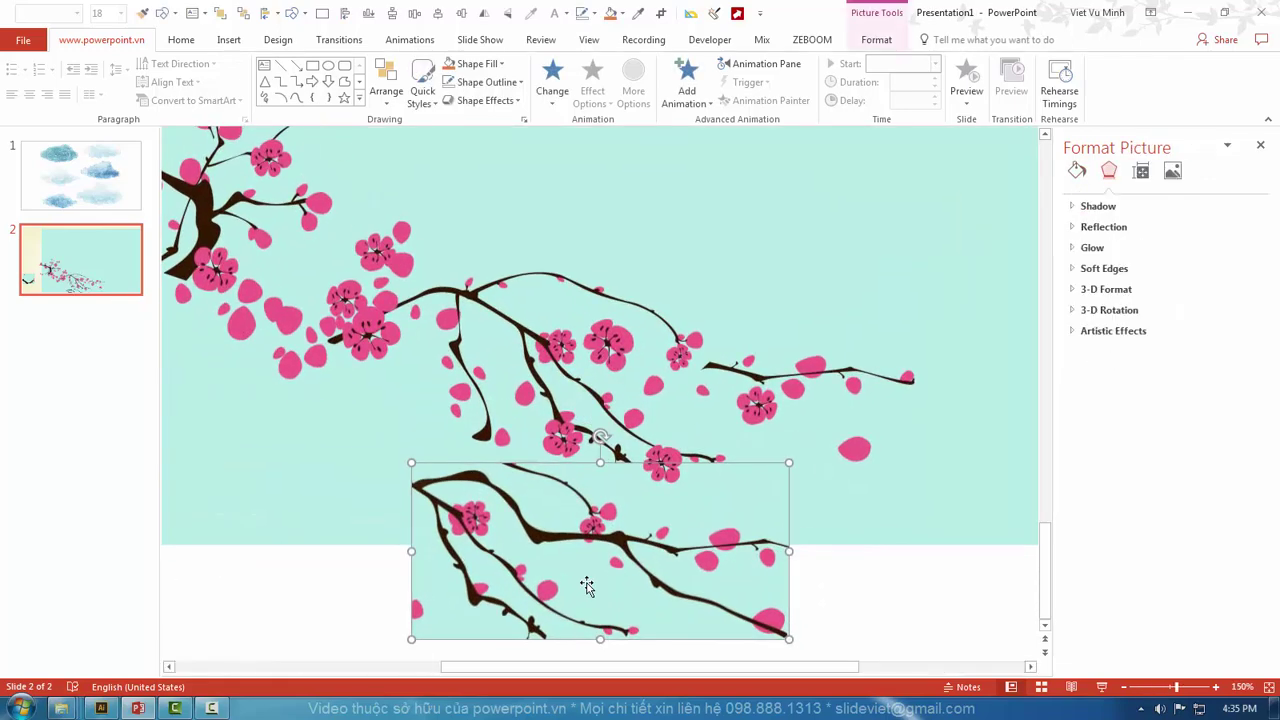
pyautogui.scroll(2, 630, 620)
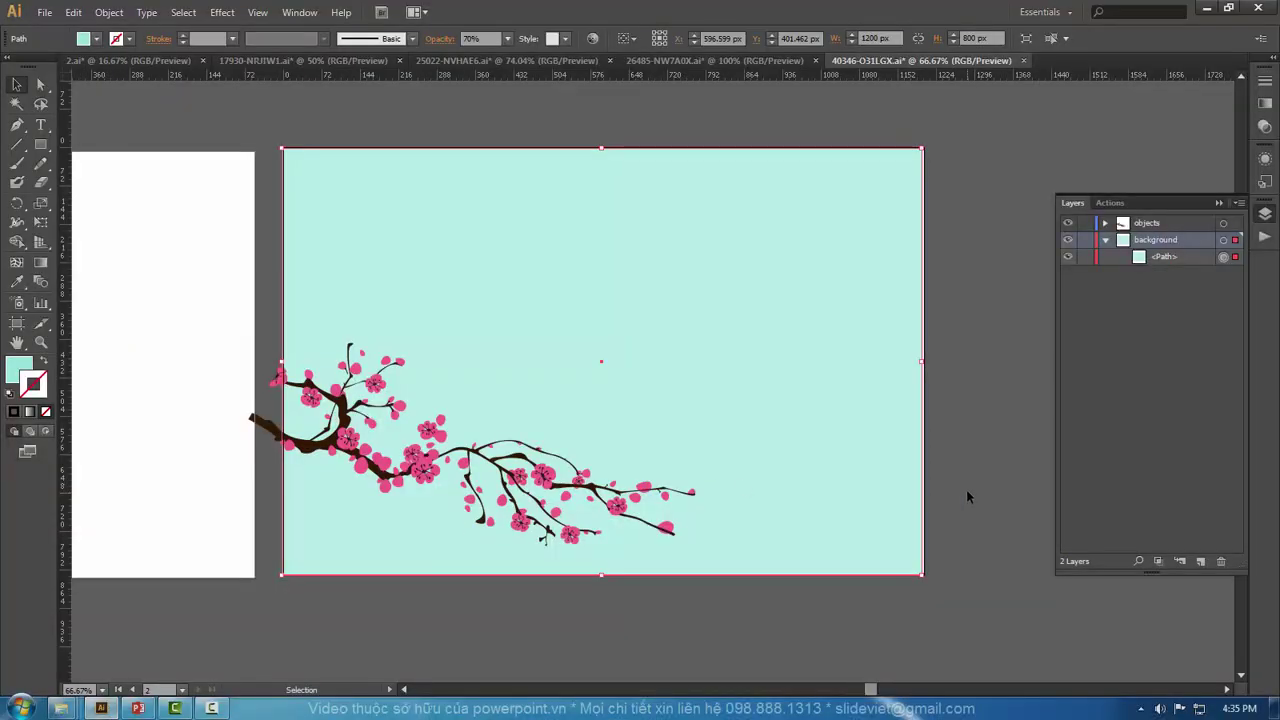
# Step: Delete the teal background rectangle and move the blossom branch onto the second artboard
pyautogui.press('Delete')
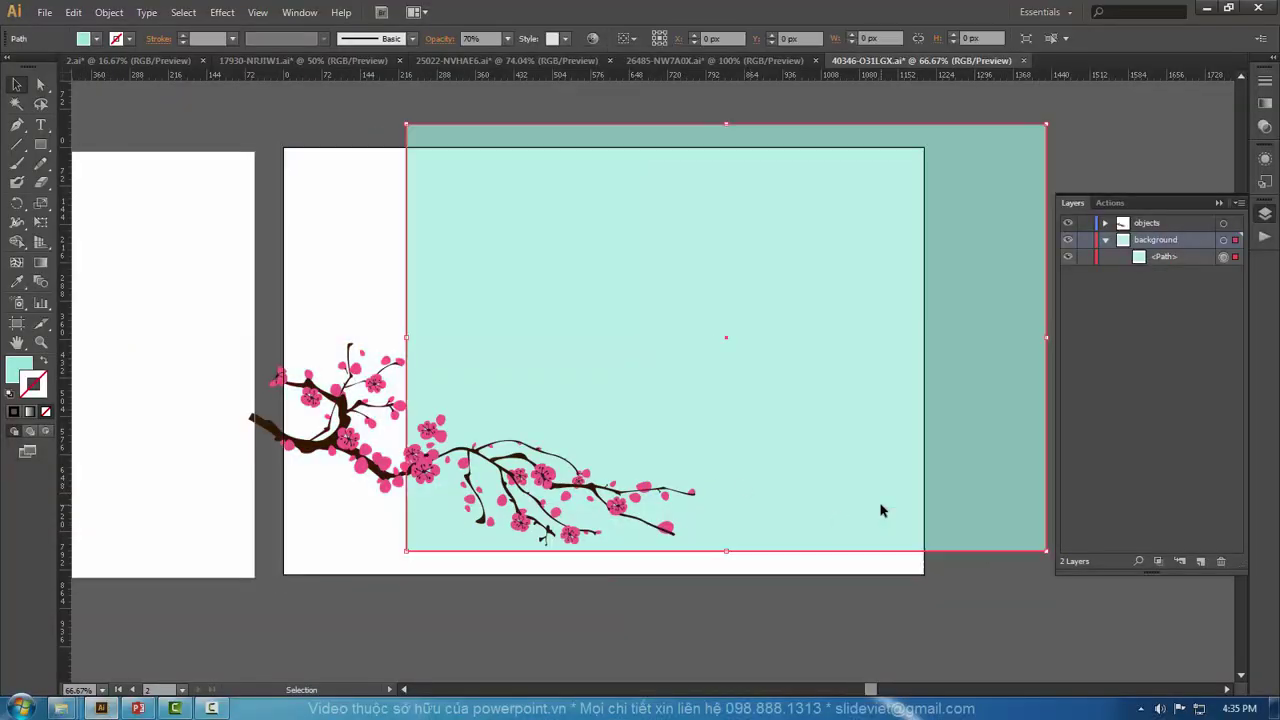
pyautogui.click(495, 455)
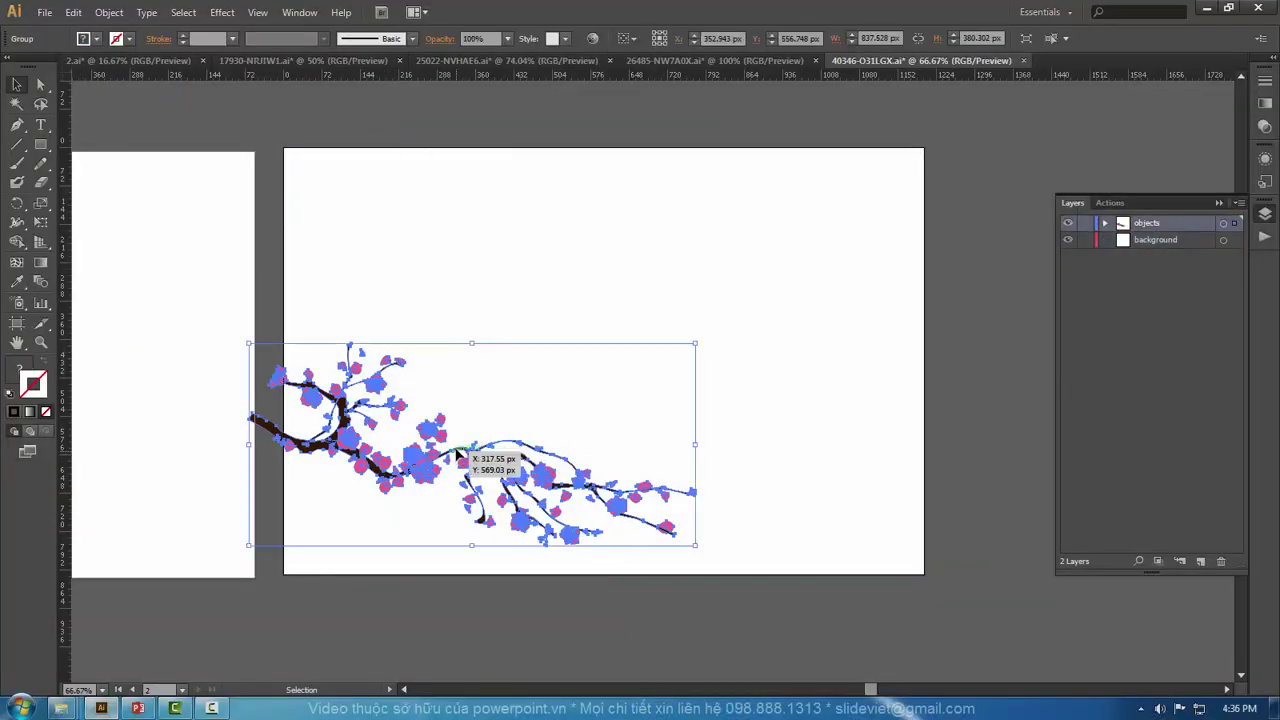
pyautogui.moveTo(457, 455); pyautogui.dragTo(495, 598)
pyautogui.hotkey('ctrl', '-')
pyautogui.click(744, 632)
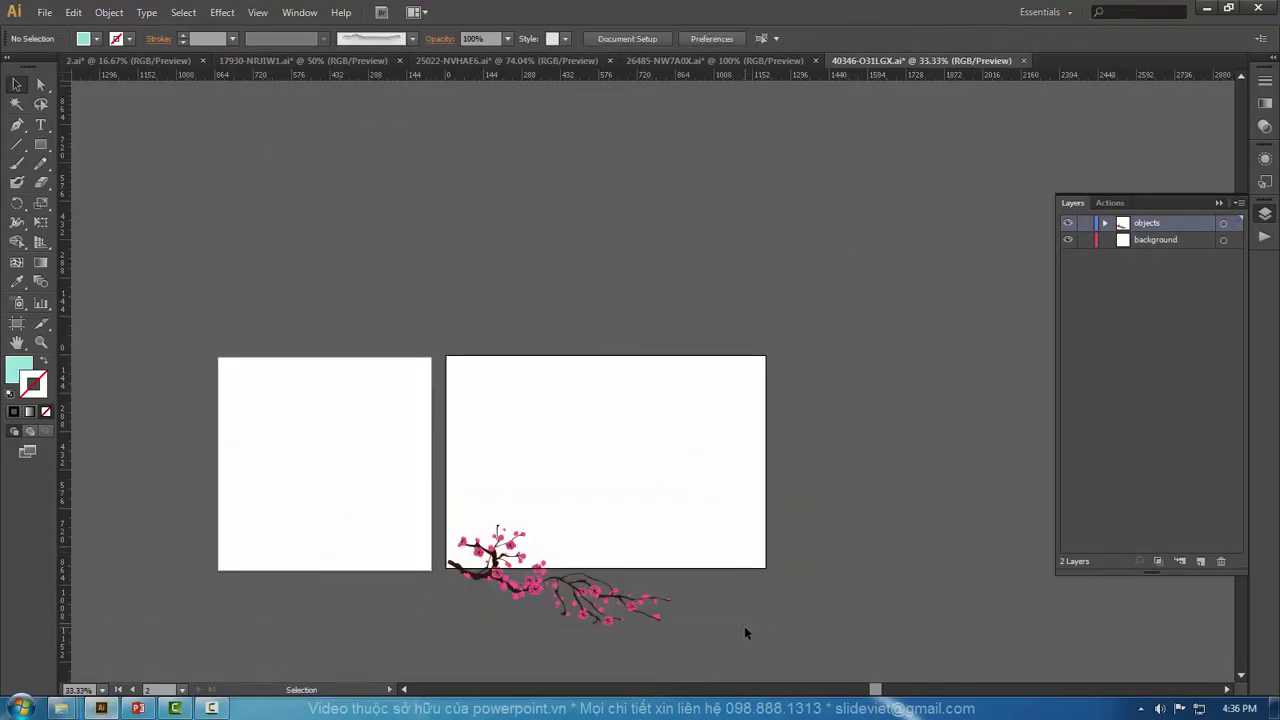
pyautogui.moveTo(660, 598); pyautogui.dragTo(533, 646)
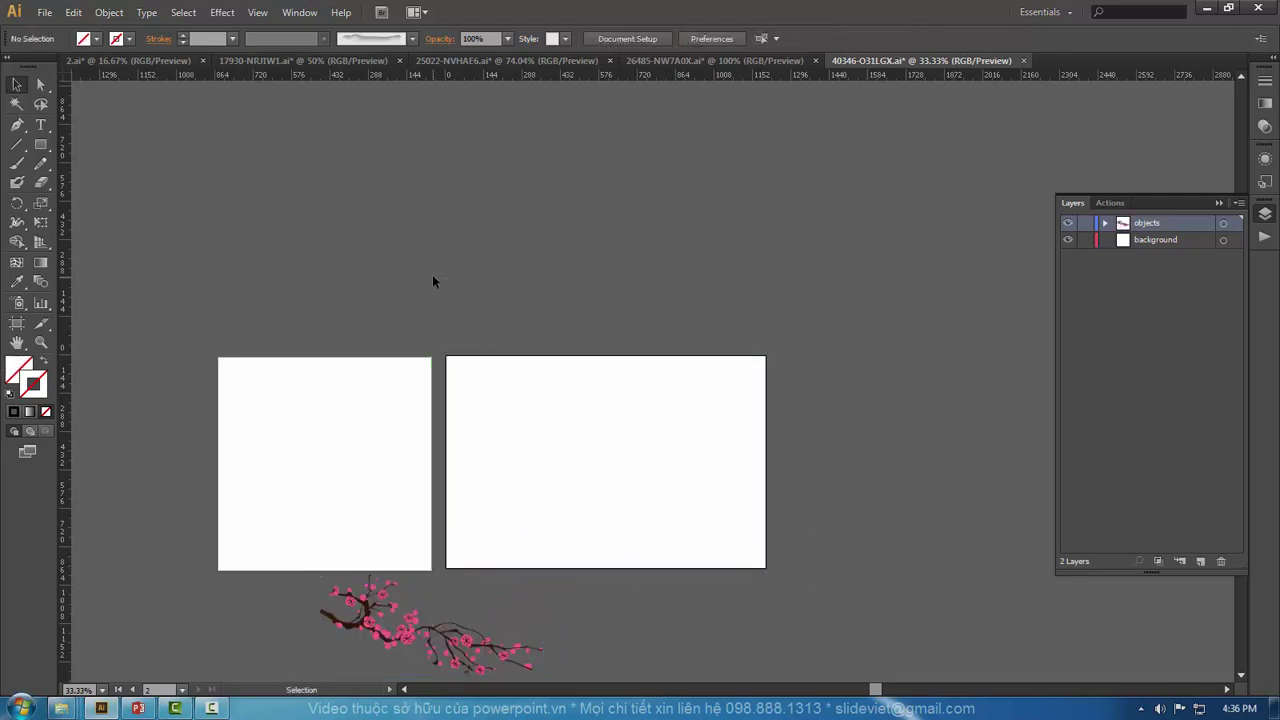
pyautogui.moveTo(346, 631); pyautogui.dragTo(504, 462)
pyautogui.click(618, 590)
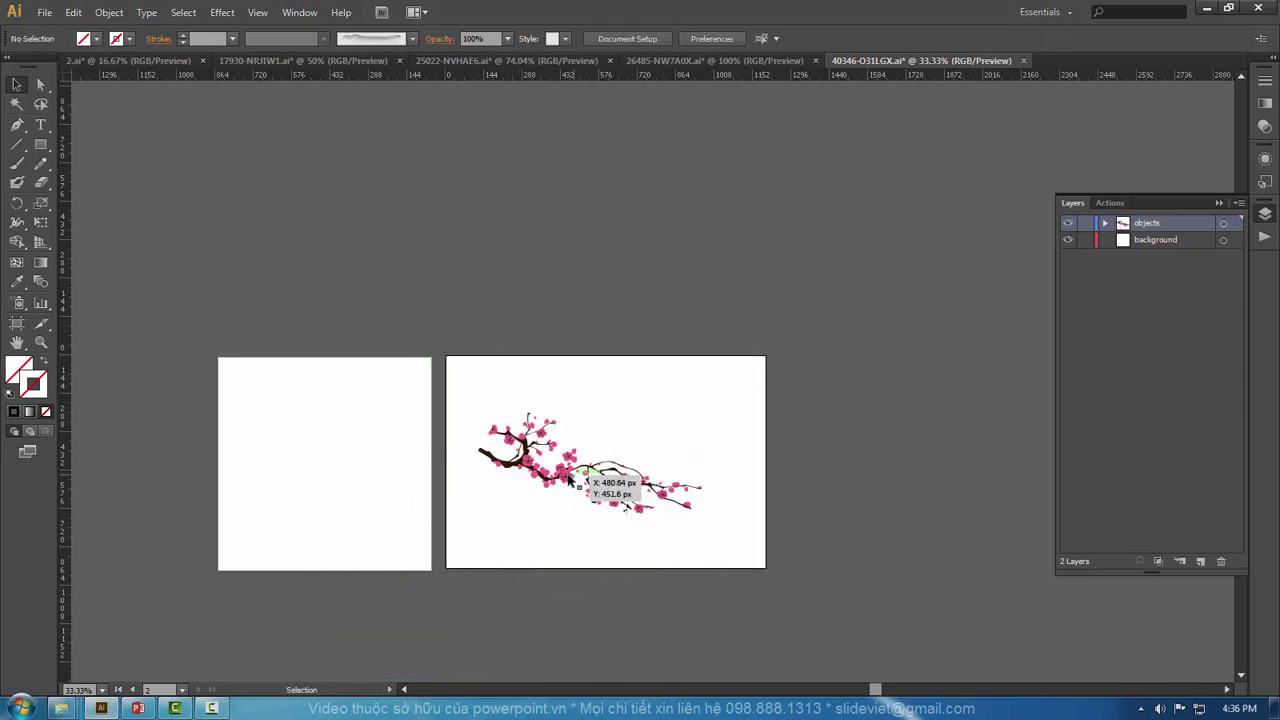
pyautogui.hotkey('ctrl', 'a')
pyautogui.click(509, 600)
# Step: Export the branch to the Desktop as 40346-O31LGX.emf
pyautogui.click(44, 12)
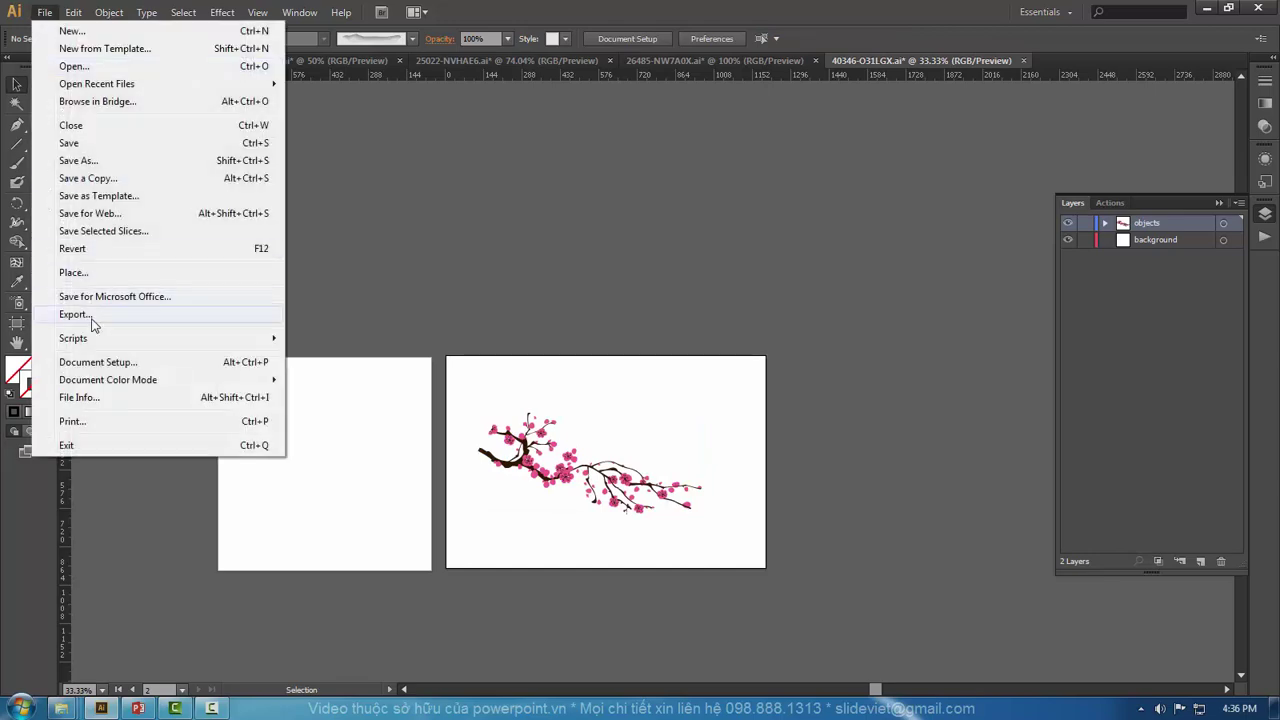
pyautogui.click(91, 323)
pyautogui.click(46, 125)
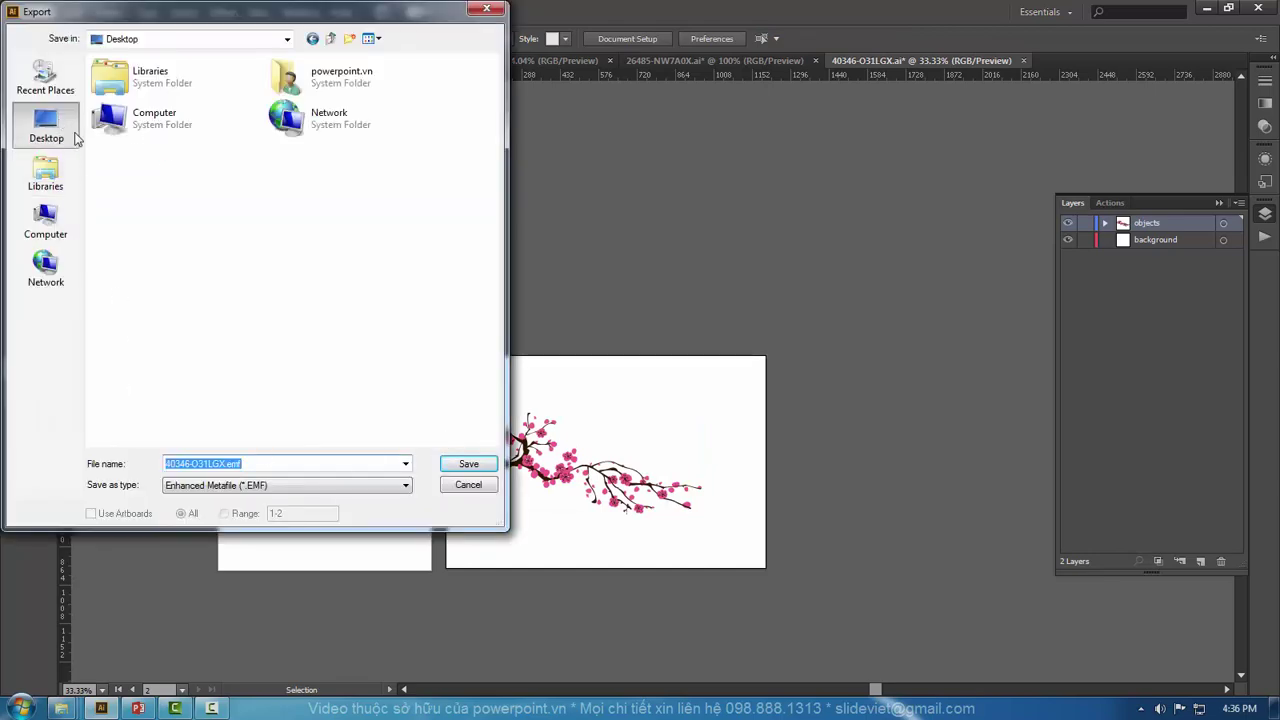
pyautogui.click(469, 464)
pyautogui.press('super+d')
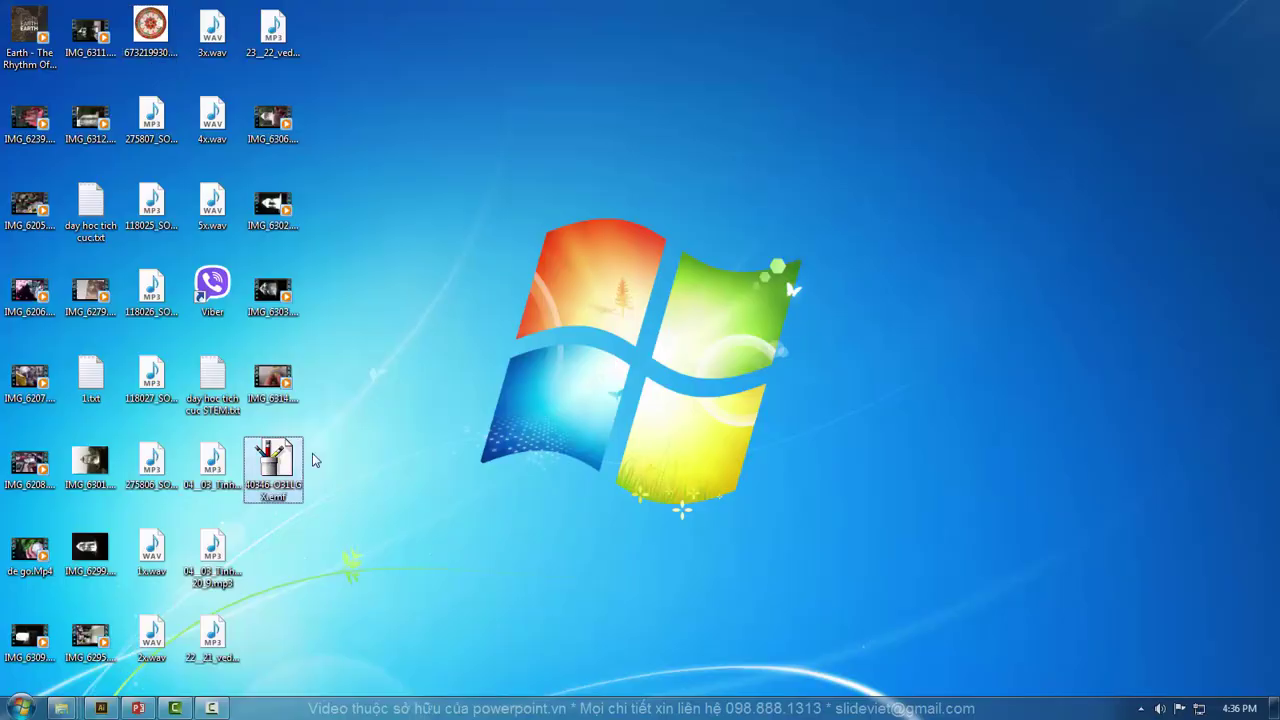
# Step: On slide 2, convert the inserted branch picture into drawing objects and shift it left
pyautogui.click(137, 708)
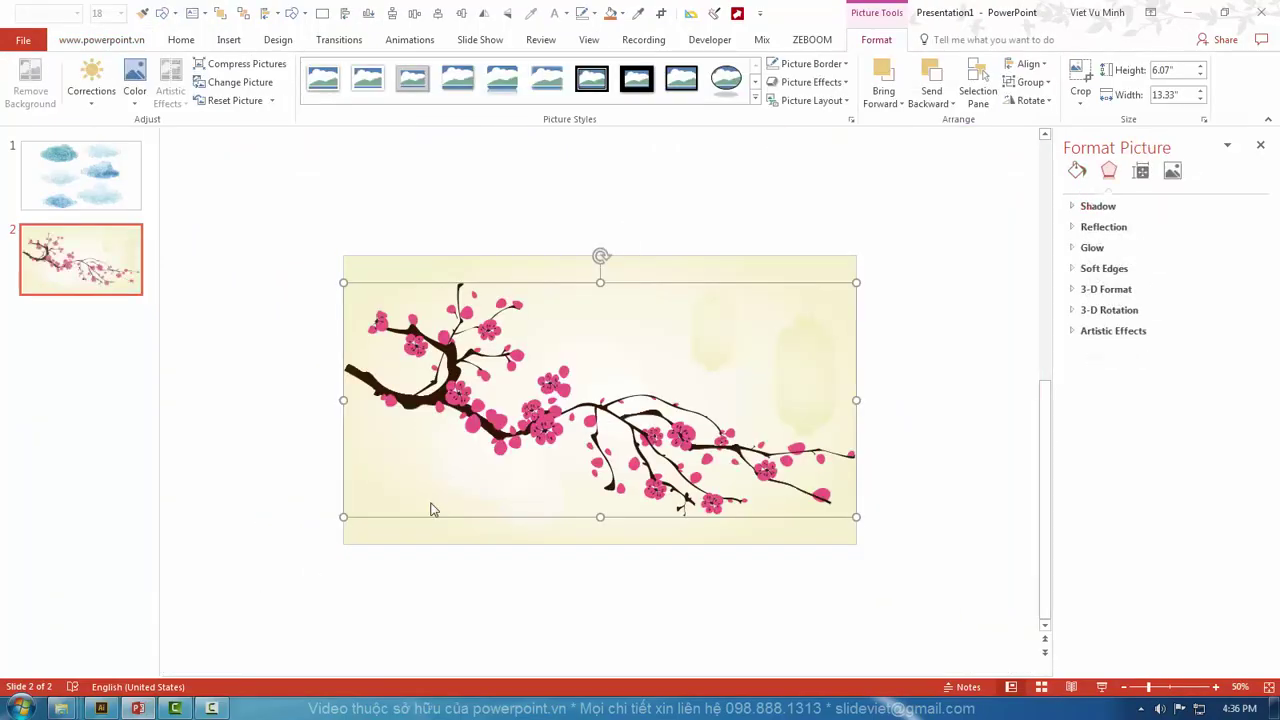
pyautogui.scroll(-2, 335, 537)
pyautogui.hotkey('ctrl', 'shift', 'g')
pyautogui.click(608, 414)
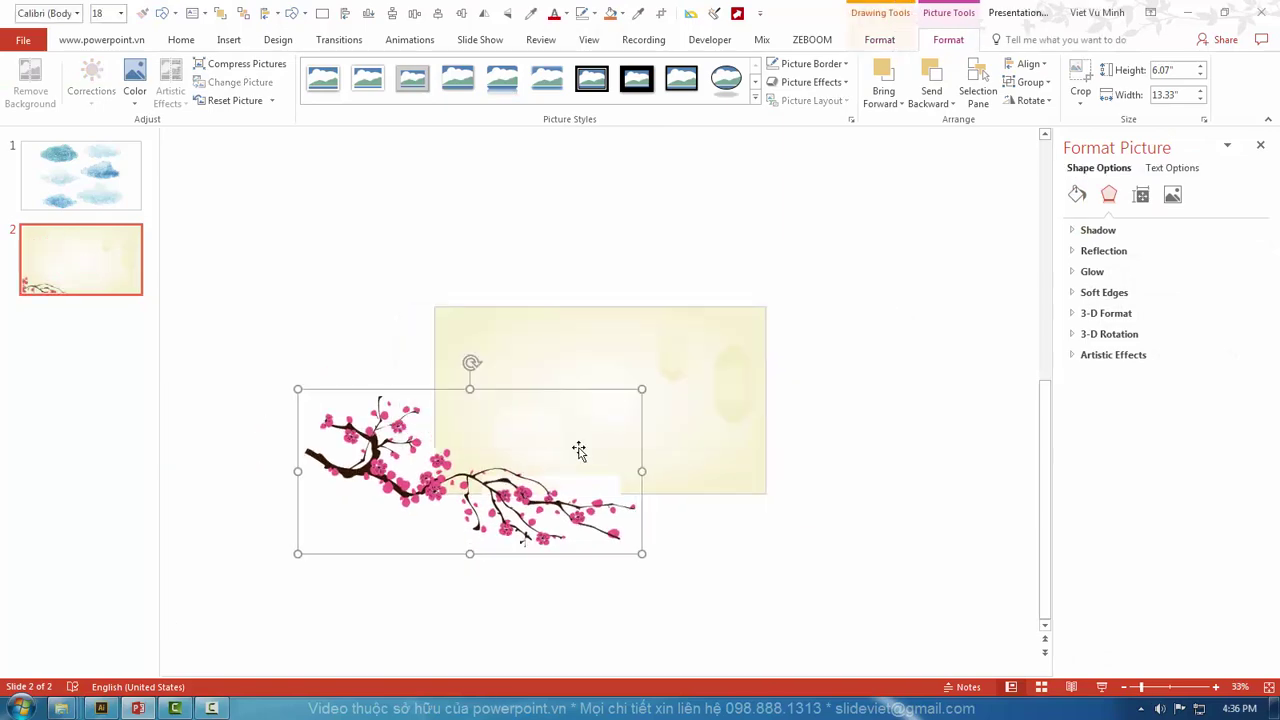
pyautogui.moveTo(577, 449)
pyautogui.mouseDown()
pyautogui.moveTo(425, 447)
pyautogui.moveTo(665, 495)
pyautogui.mouseUp()
pyautogui.scroll(5, 608, 558)
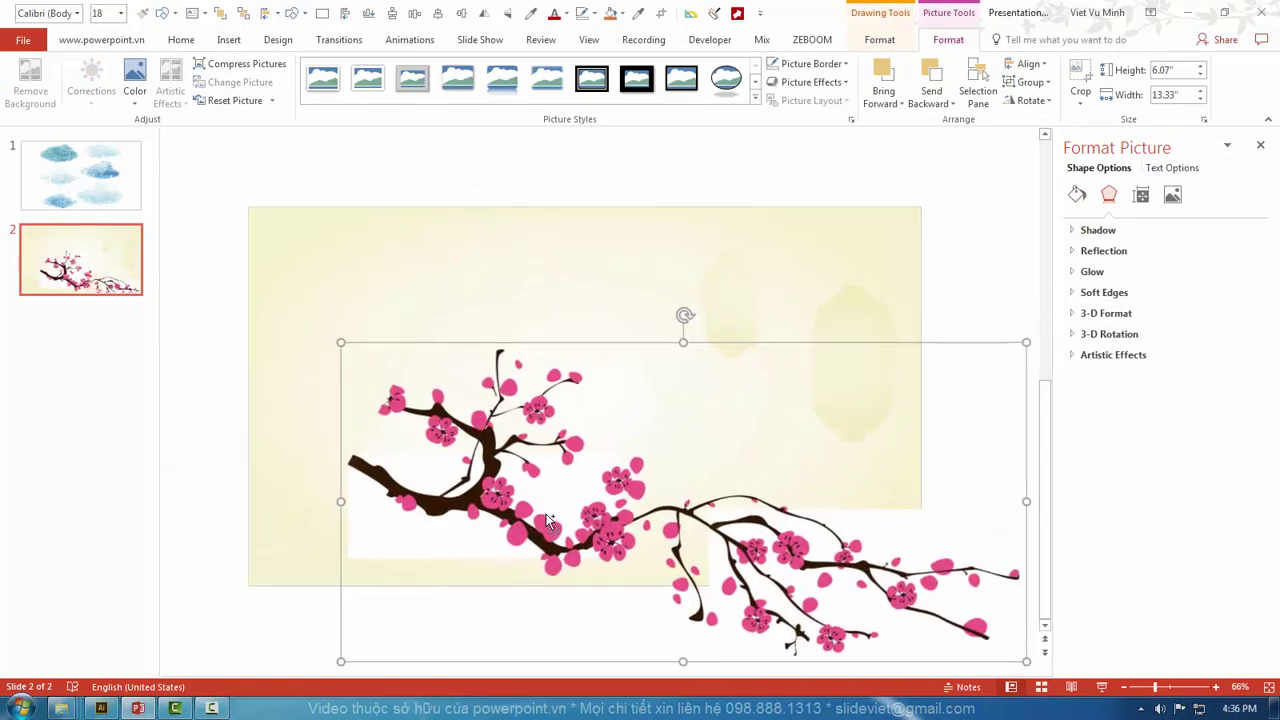
pyautogui.scroll(-1, 608, 558)
pyautogui.scroll(-1, 677, 560)
pyautogui.scroll(-1, 677, 560)
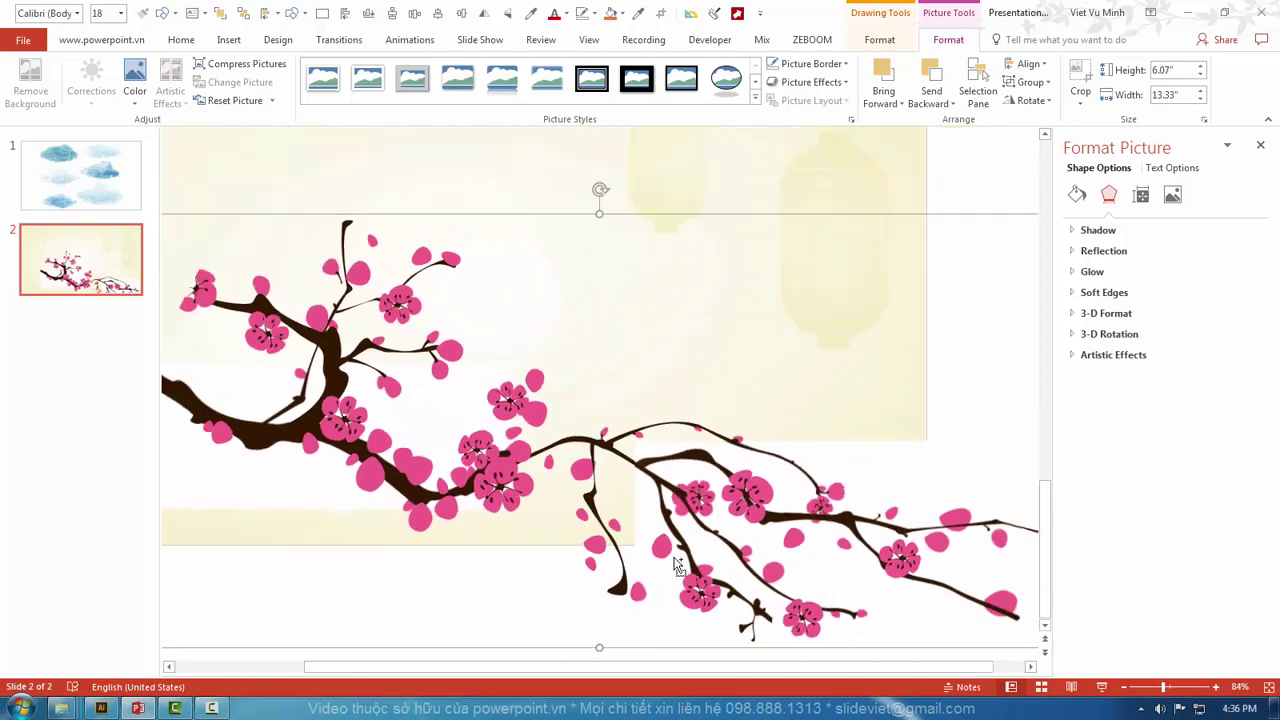
pyautogui.scroll(-1, 410, 495)
# Step: Nudge one branch piece, then resize the whole blossom picture to 11.29" × 5.14"
pyautogui.click(395, 528)
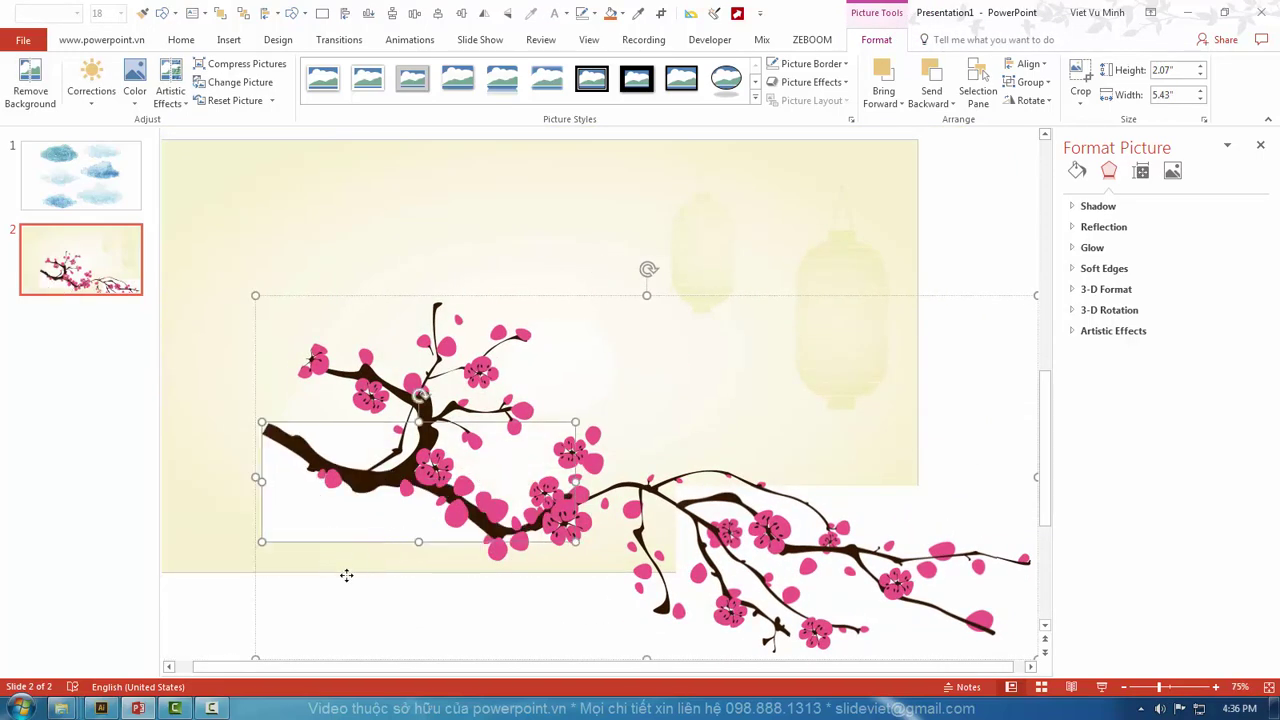
pyautogui.moveTo(346, 575)
pyautogui.mouseDown()
pyautogui.moveTo(329, 588)
pyautogui.moveTo(346, 555)
pyautogui.mouseUp()
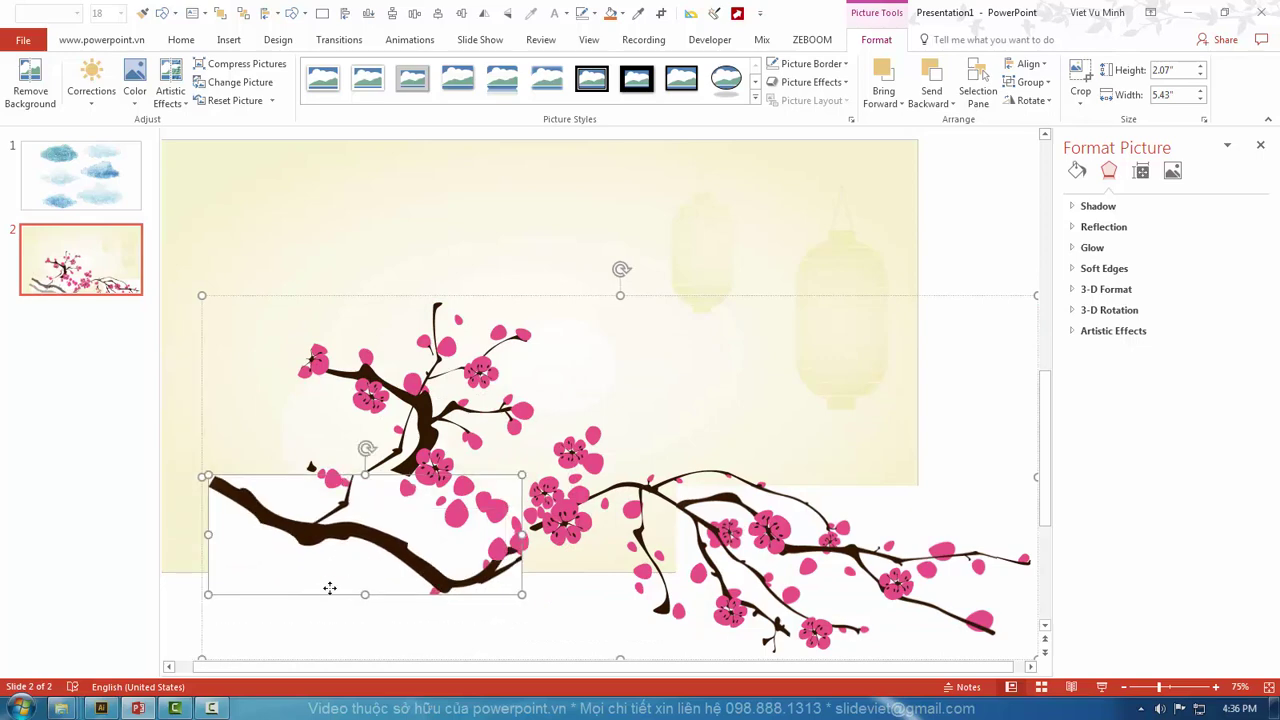
pyautogui.click(421, 450)
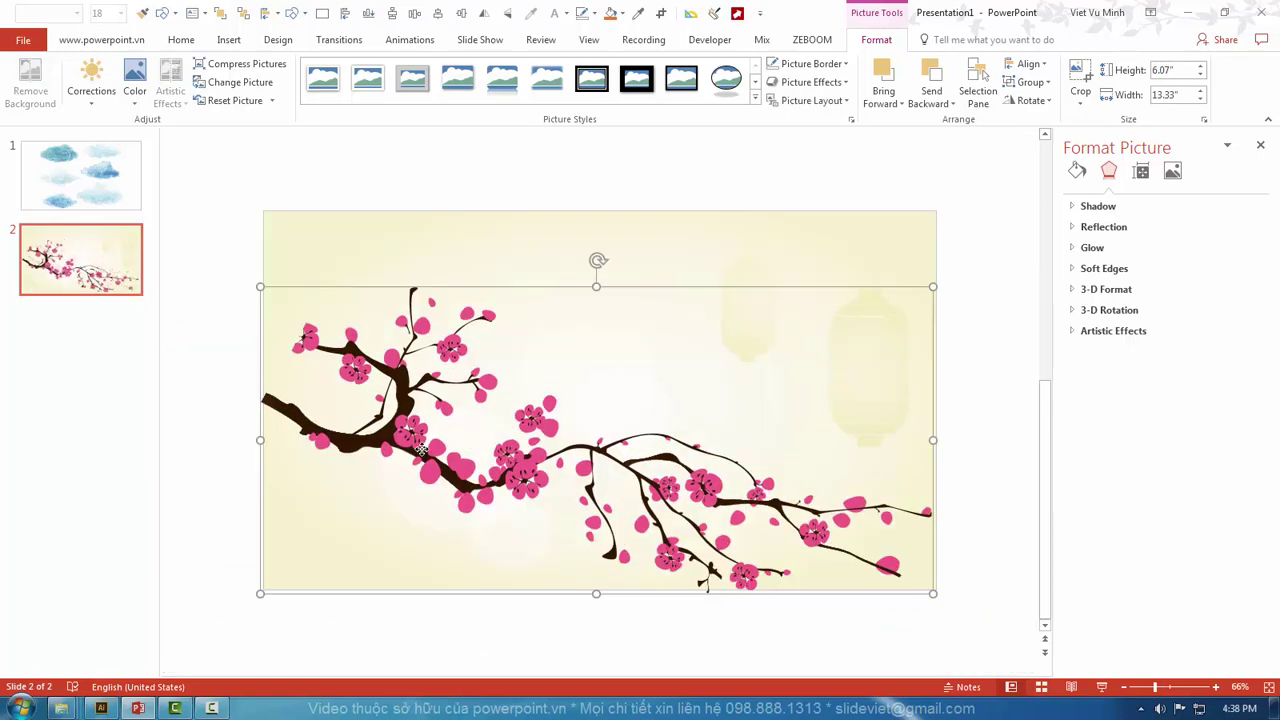
pyautogui.moveTo(932, 287); pyautogui.dragTo(829, 334)
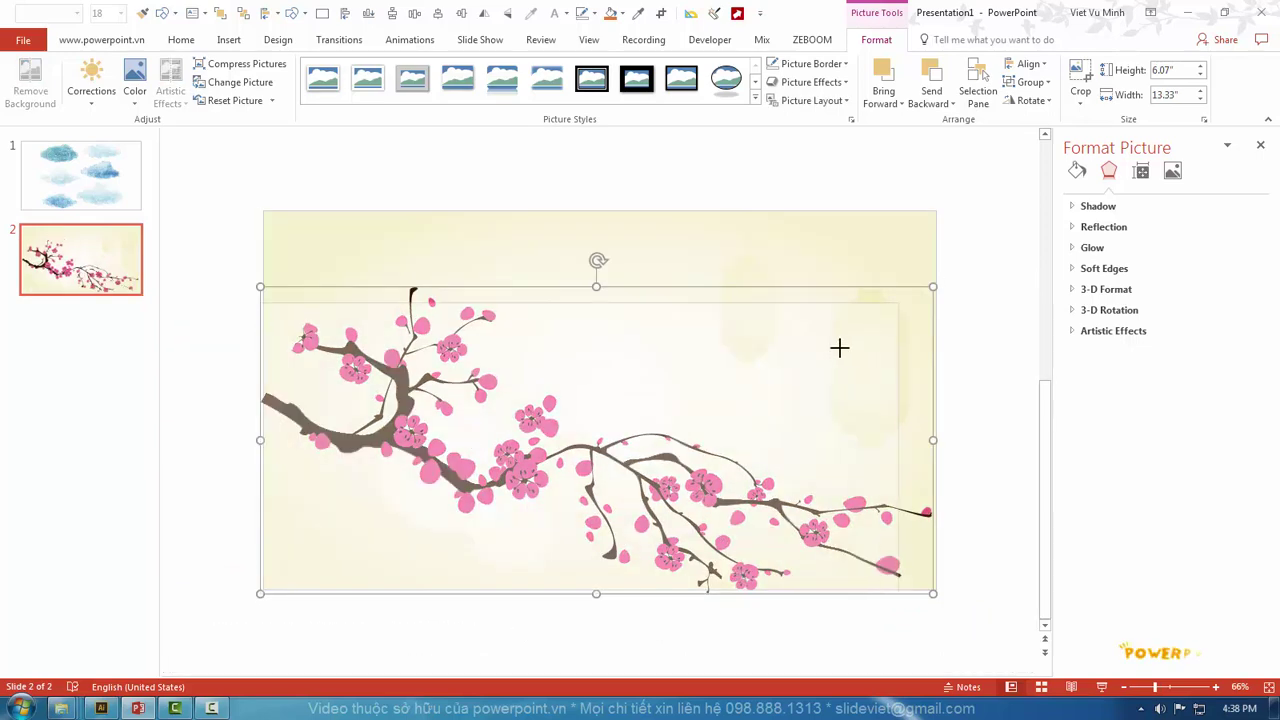
pyautogui.scroll(2, 633, 513)
pyautogui.press('alt')
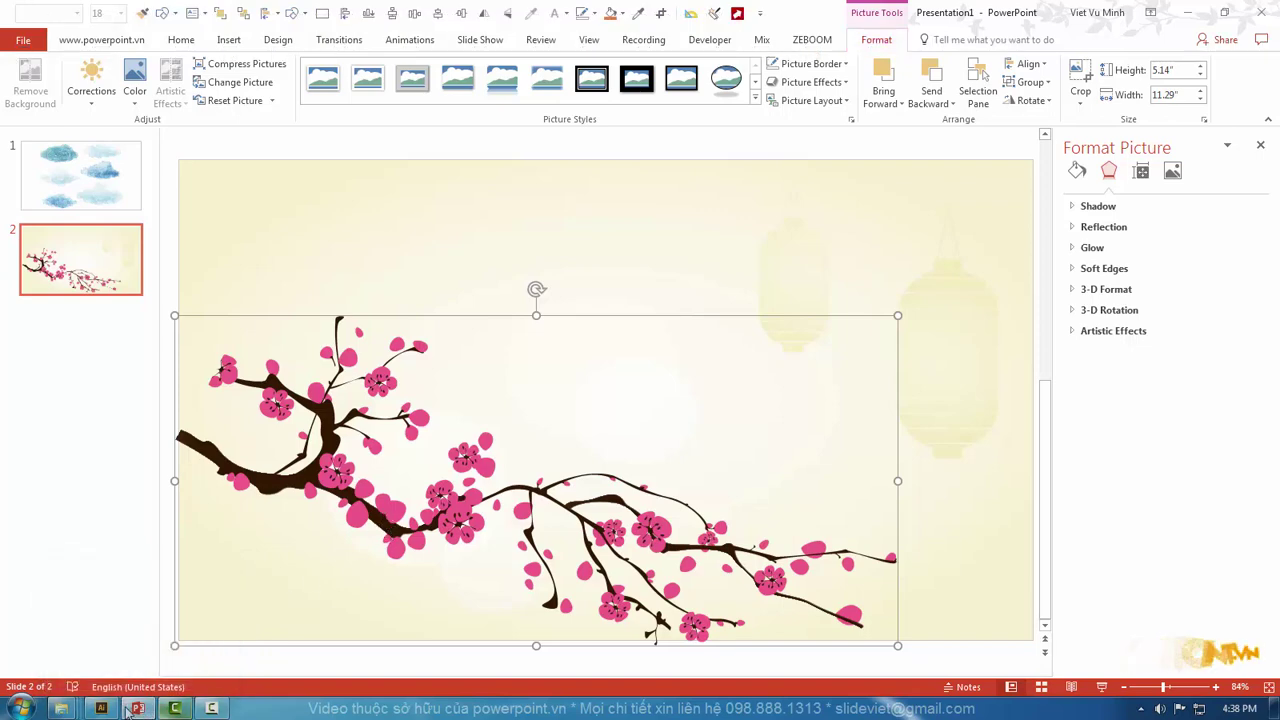
# Step: Back in Illustrator, expand the blossom layer in the Layers panel to show its parts
pyautogui.click(111, 706)
pyautogui.click(1083, 218)
pyautogui.scroll(-2, 1193, 419)
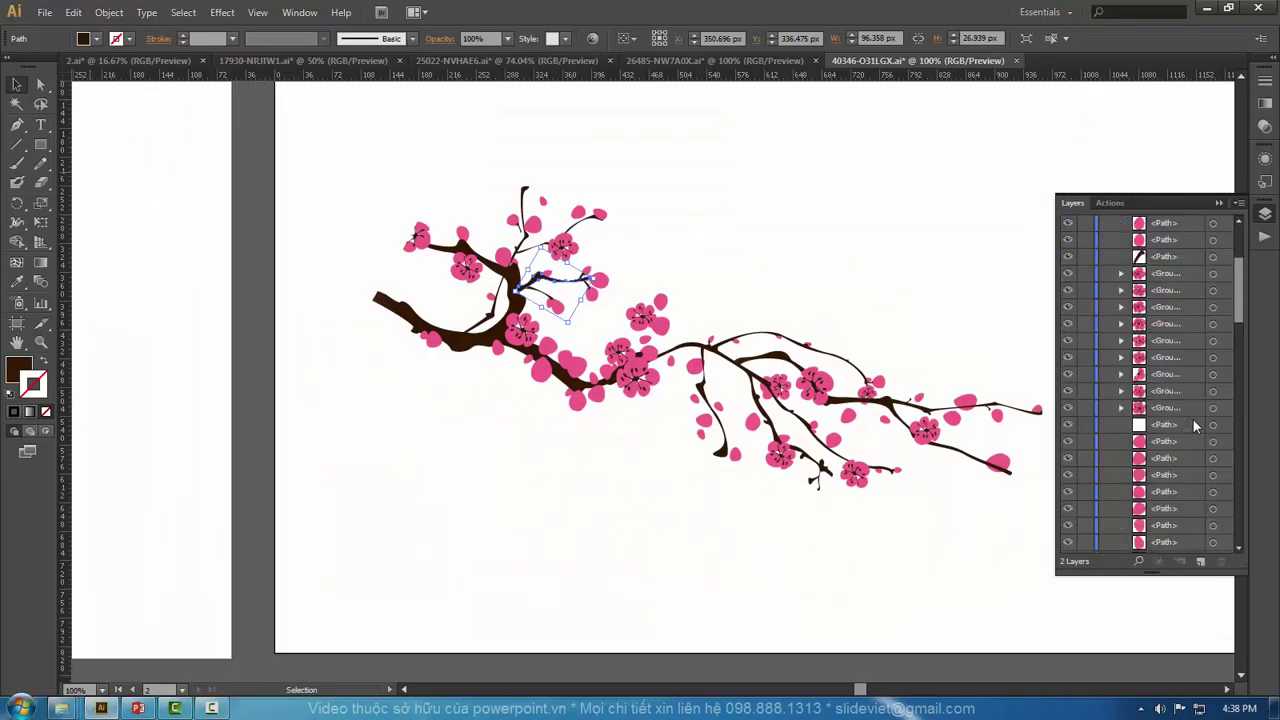
pyautogui.scroll(-5, 1193, 419)
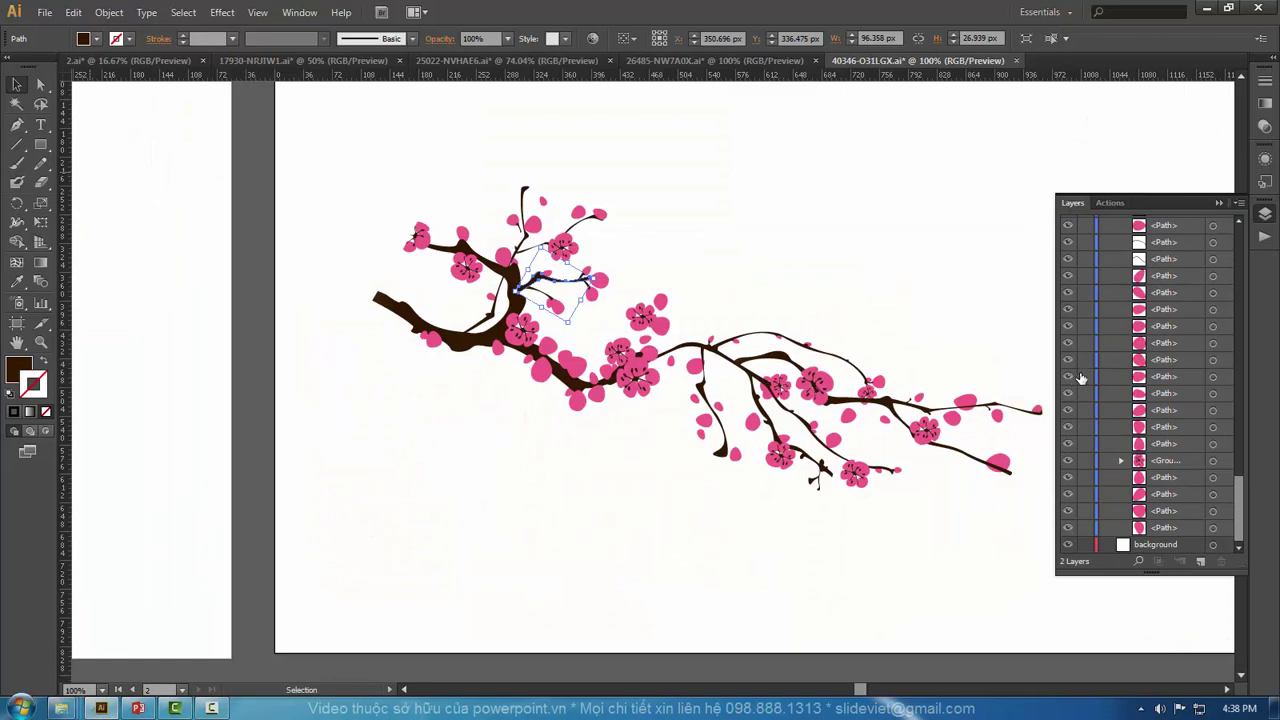
pyautogui.scroll(3, 1081, 378)
pyautogui.scroll(2, 1078, 297)
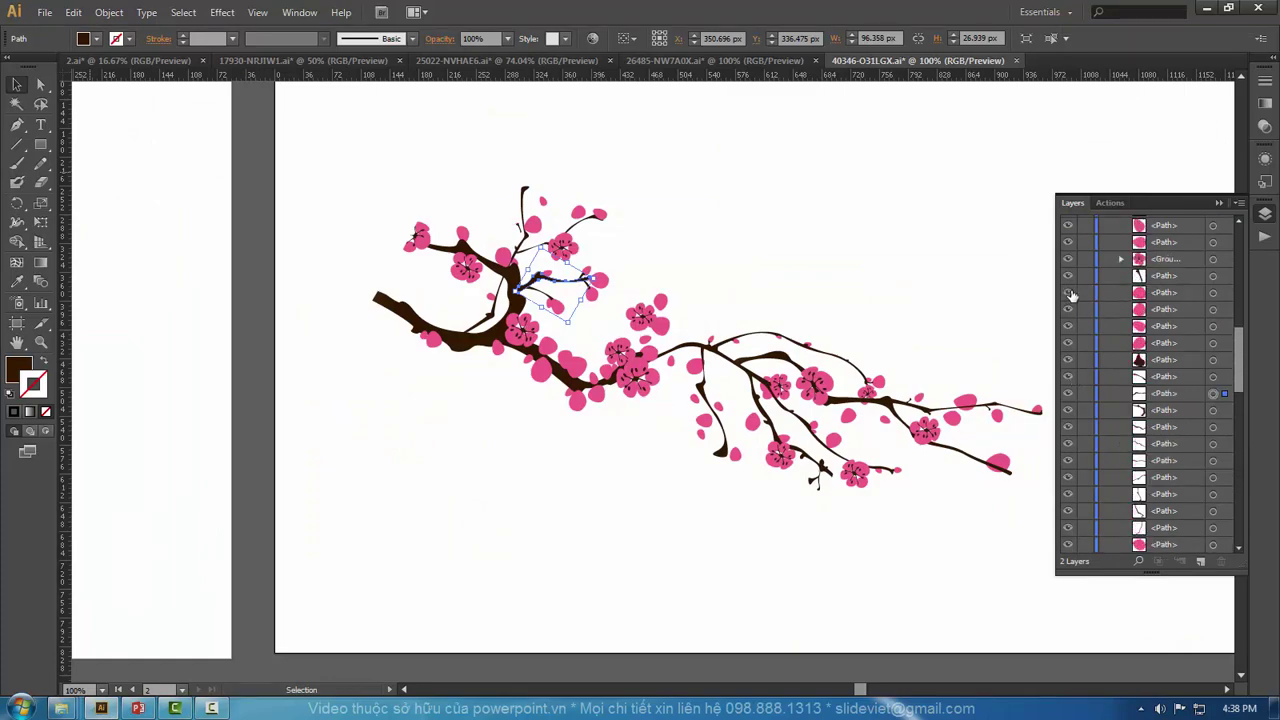
pyautogui.scroll(3, 1113, 343)
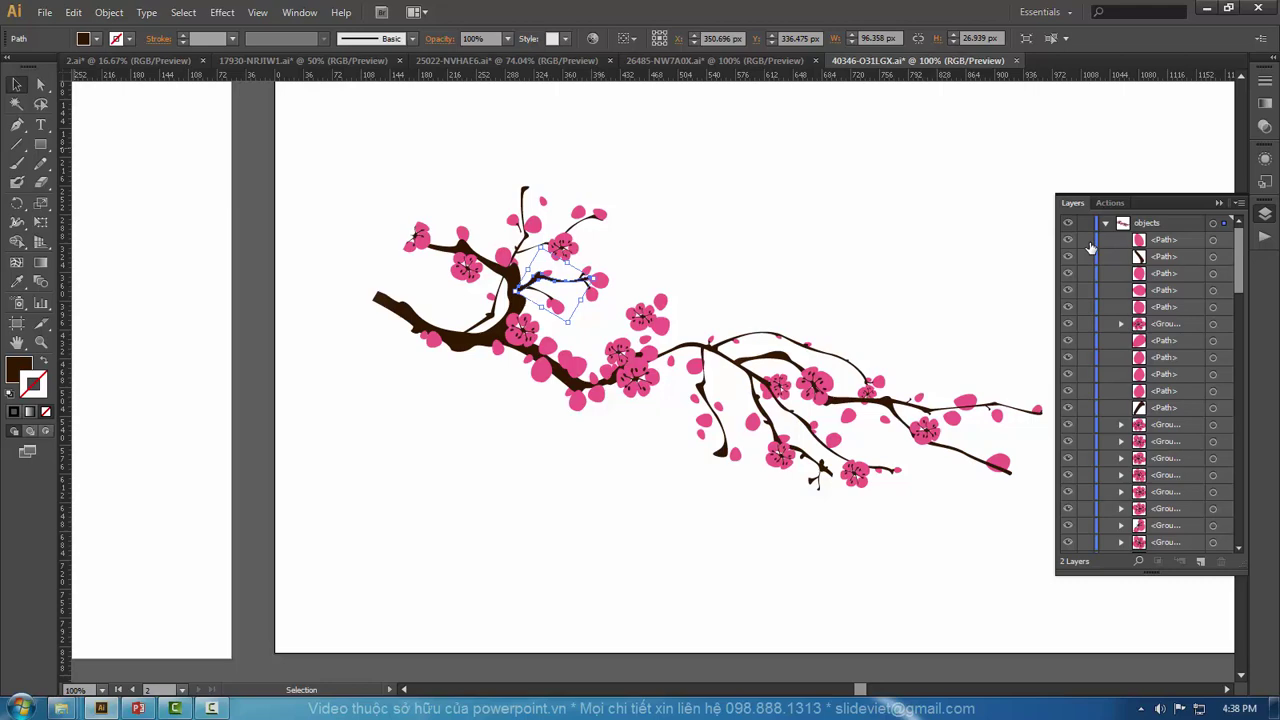
pyautogui.scroll(3, 442, 330)
# Step: Select individual pink petals and a flower group to inspect the blossom artwork, then zoom out
pyautogui.click(766, 378)
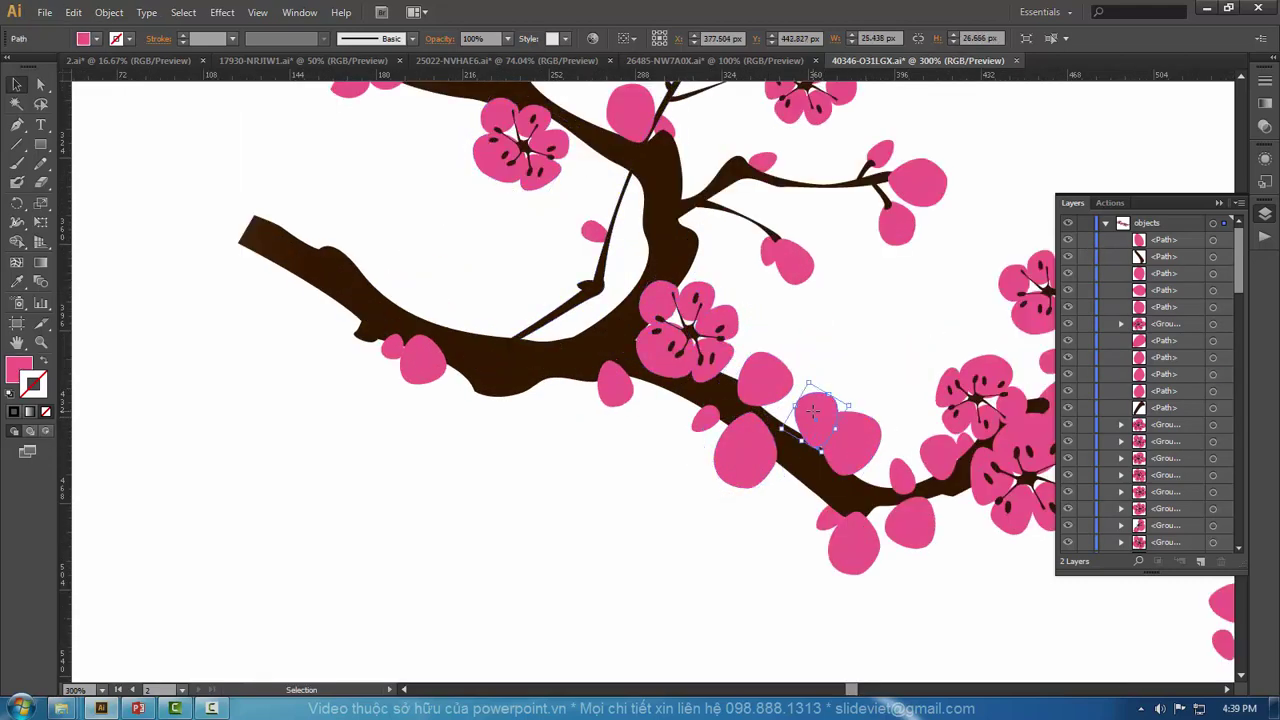
pyautogui.hotkey('ctrl', 'z')
pyautogui.click(780, 265)
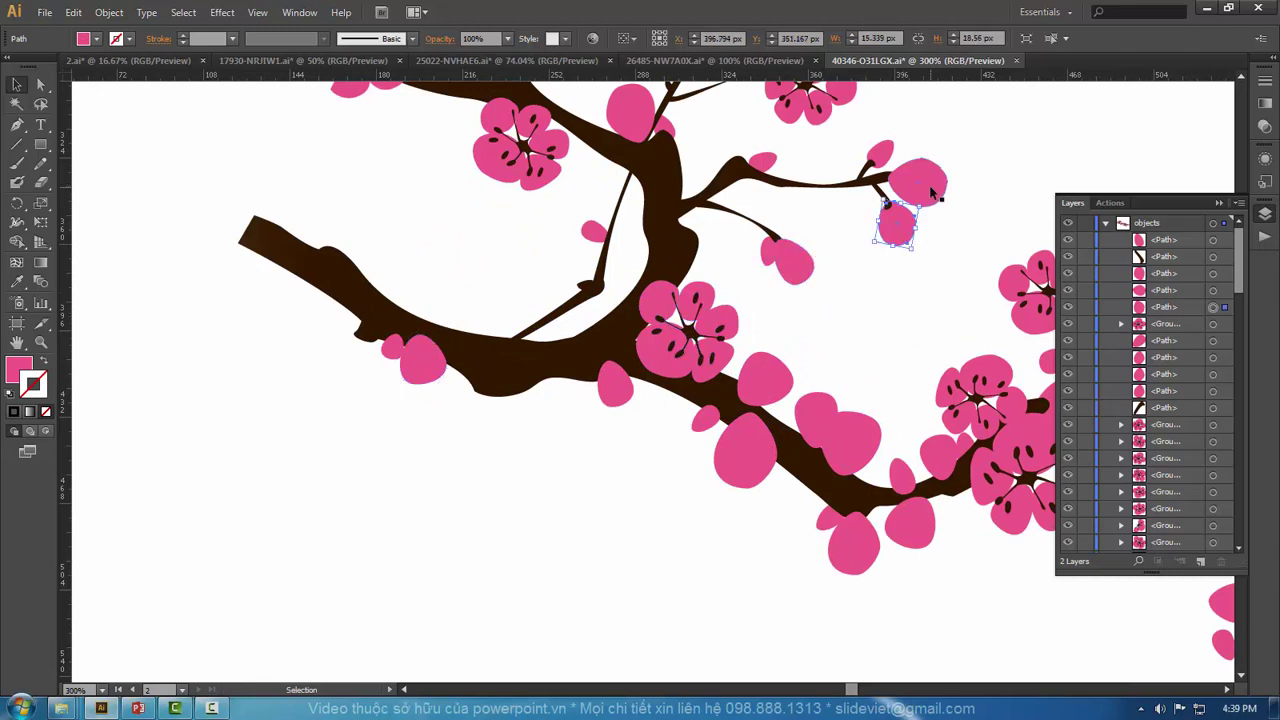
pyautogui.click(910, 190)
pyautogui.scroll(3, 791, 323)
pyautogui.click(720, 240)
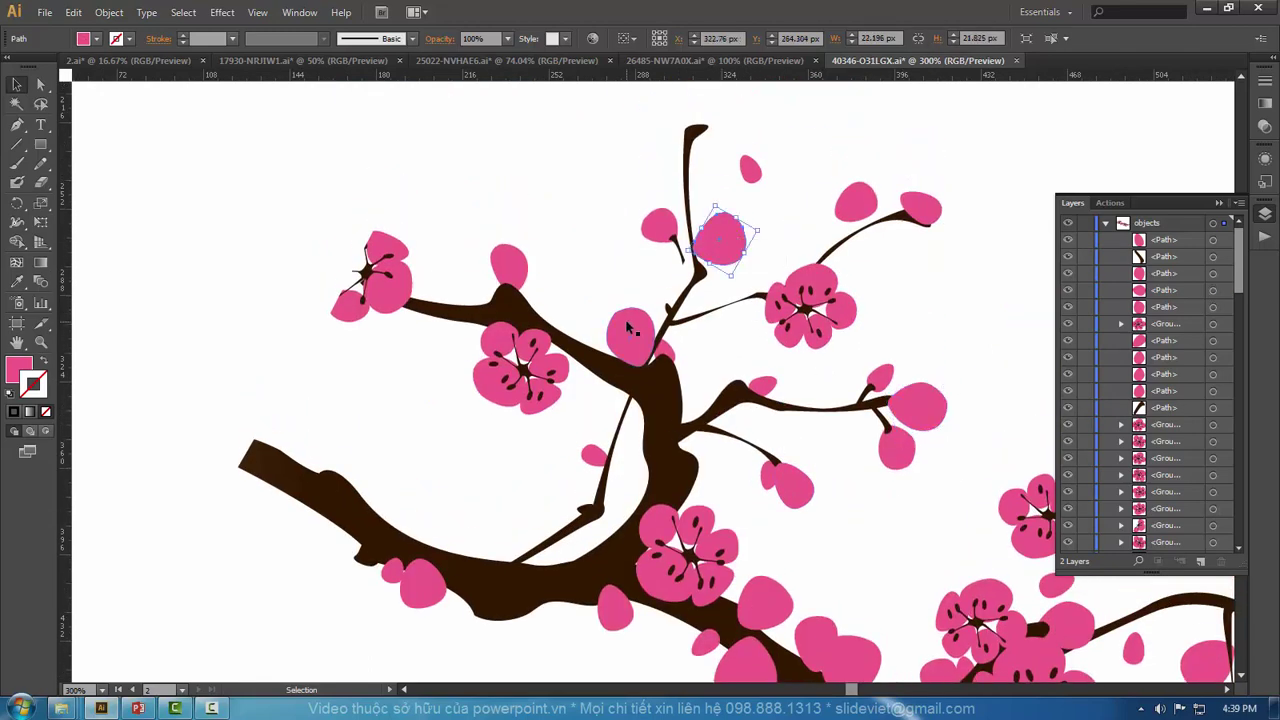
pyautogui.click(632, 335)
pyautogui.click(548, 402)
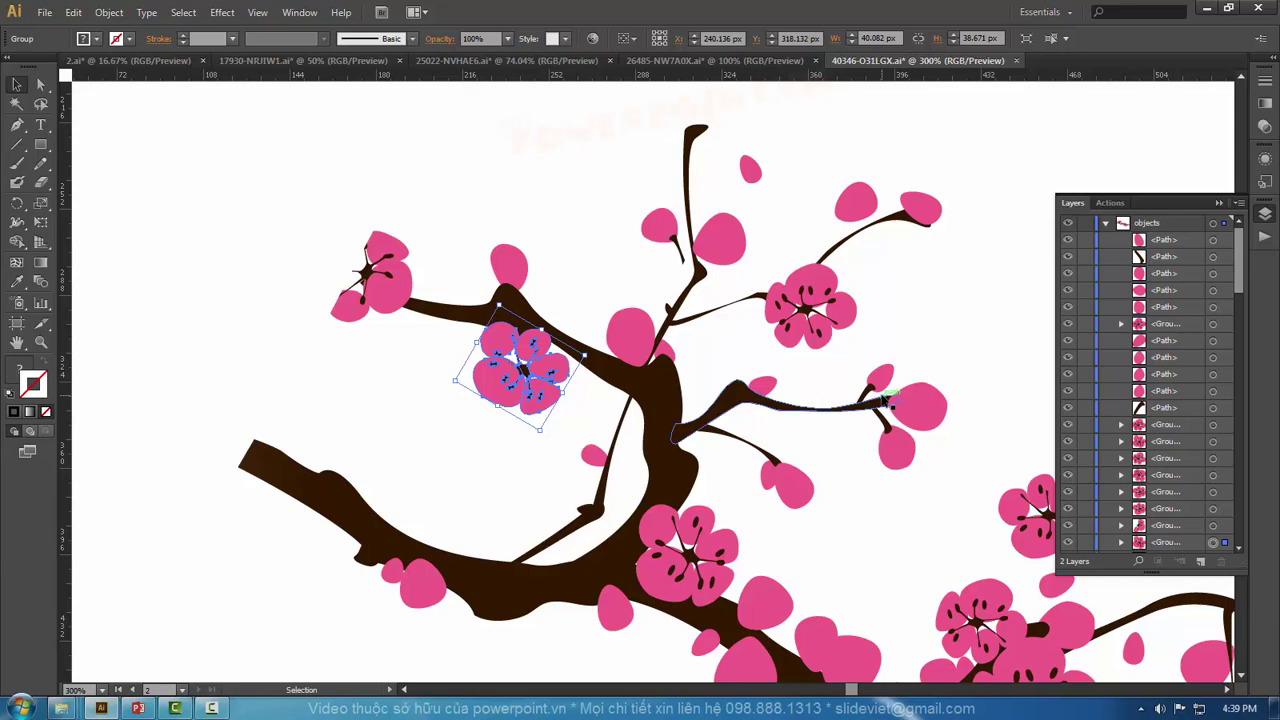
pyautogui.scroll(-3, 888, 398)
pyautogui.scroll(-3, 843, 394)
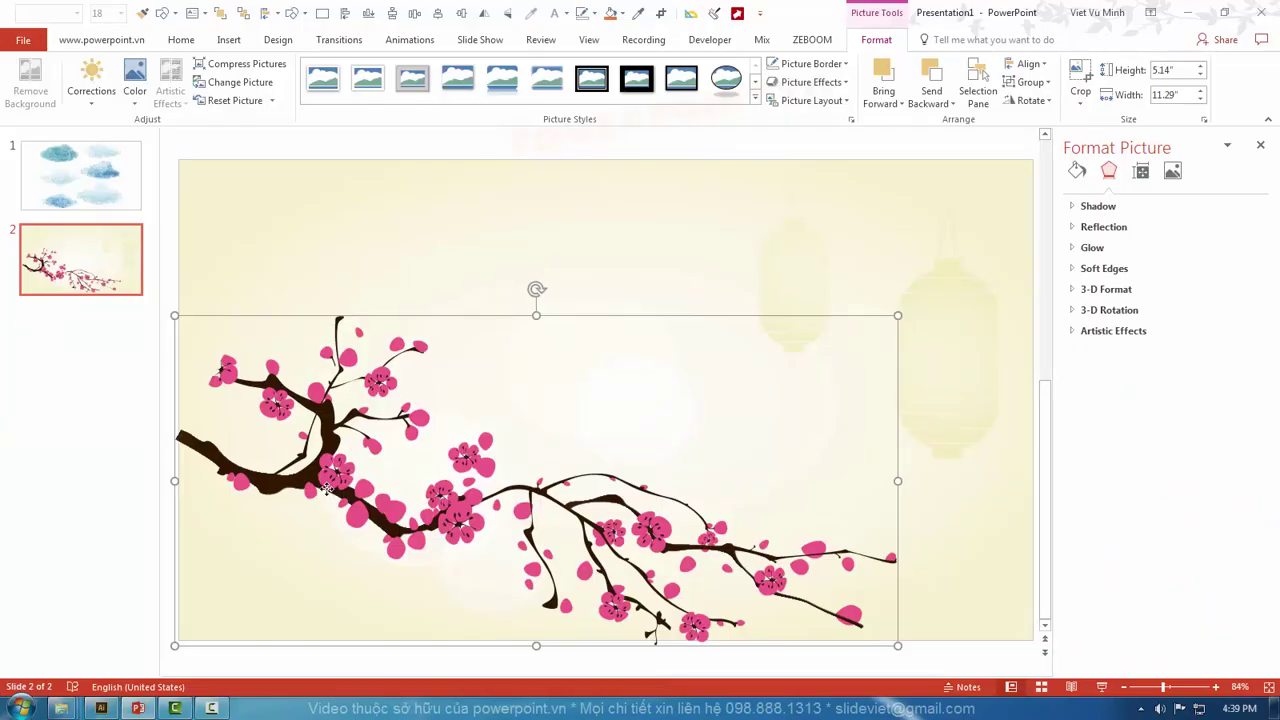
# Step: Convert the branch picture to a drawing object and ungroup it into separate pieces
pyautogui.hotkey('ctrl', 'shift', 'g')
pyautogui.click(626, 411)
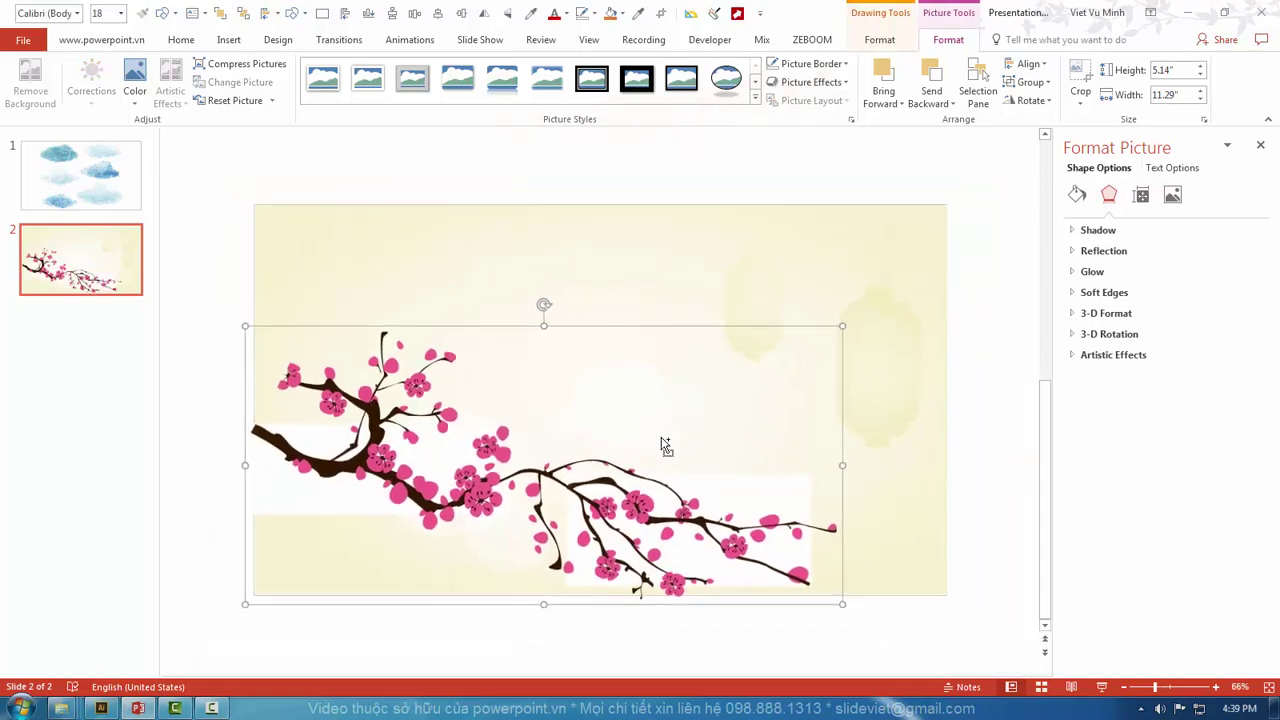
pyautogui.hotkey('ctrl', 'shift', 'g')
pyautogui.click(205, 432)
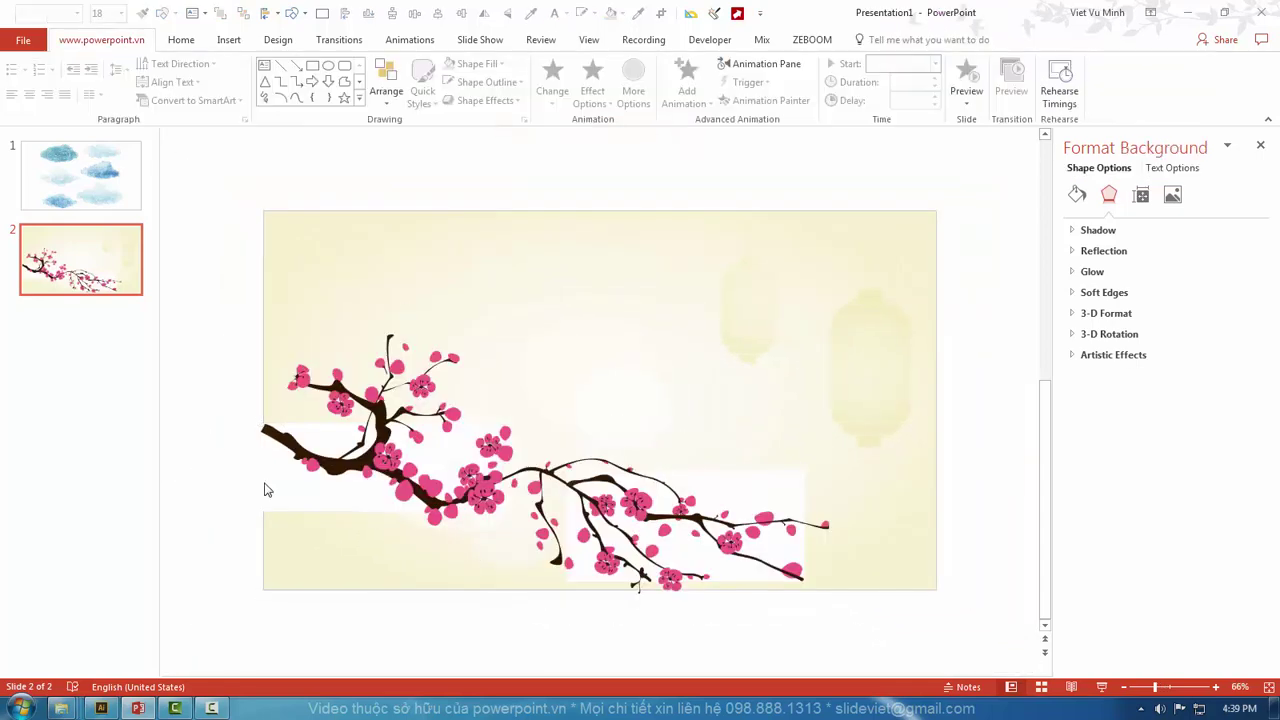
# Step: Move the lower-left branch piece past the slide edge and the right piece toward the upper right
pyautogui.click(294, 500)
pyautogui.moveTo(268, 532); pyautogui.dragTo(287, 577)
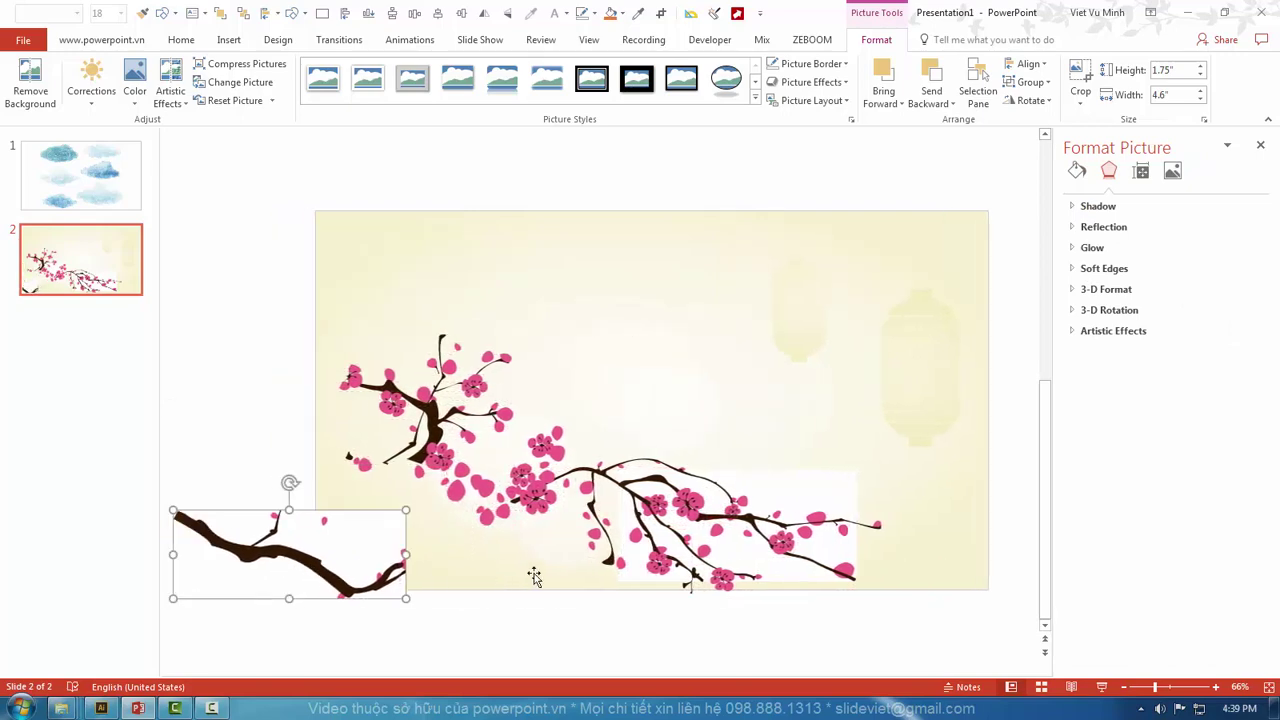
pyautogui.moveTo(779, 556)
pyautogui.mouseDown()
pyautogui.moveTo(863, 500)
pyautogui.moveTo(766, 574)
pyautogui.mouseUp()
pyautogui.moveTo(666, 552)
pyautogui.mouseDown()
pyautogui.moveTo(760, 455)
pyautogui.moveTo(728, 372)
pyautogui.mouseUp()
# Step: Marquee-select and deselect flower and branch pieces to review the assembled branch
pyautogui.click(400, 420)
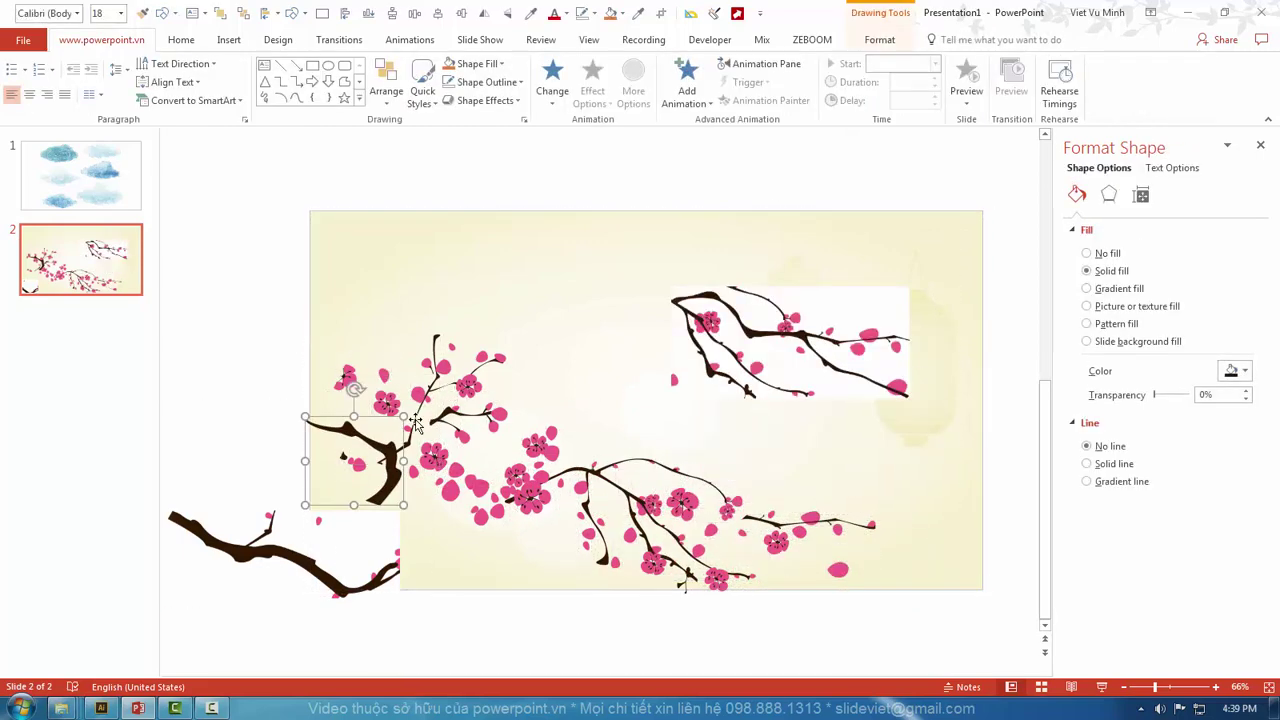
pyautogui.click(297, 340)
pyautogui.moveTo(252, 298); pyautogui.dragTo(654, 588)
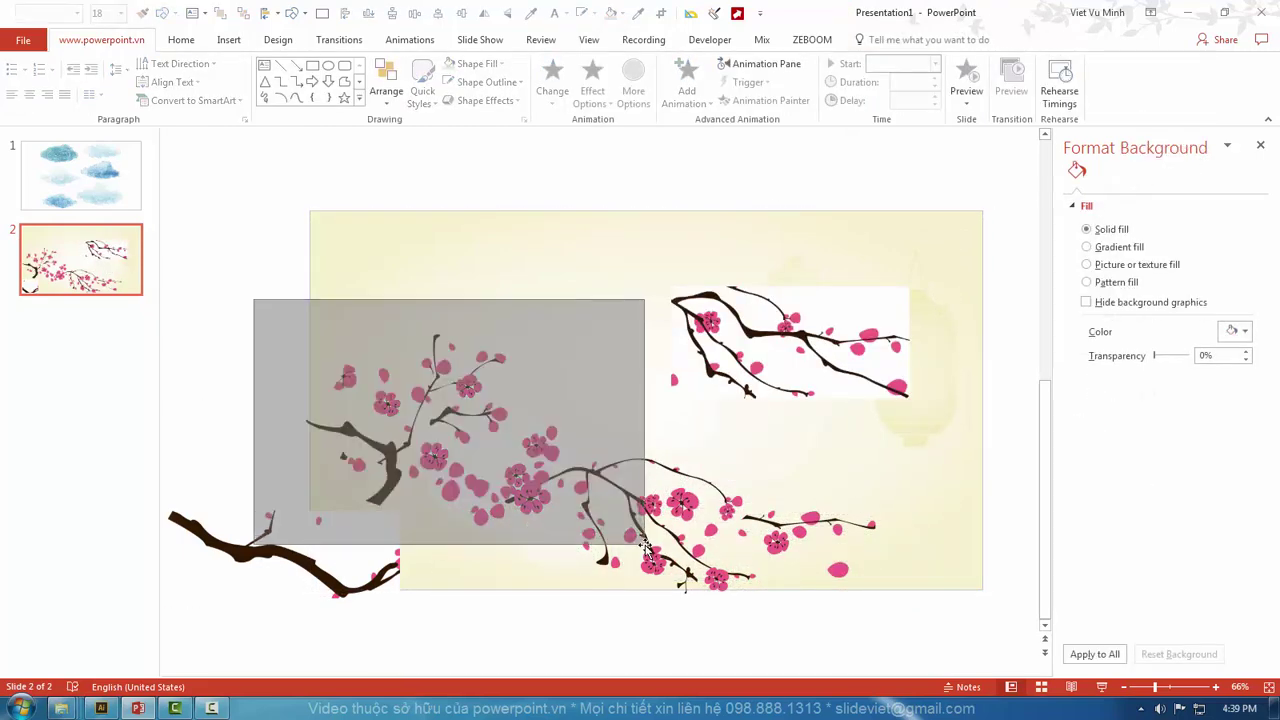
pyautogui.click(256, 317)
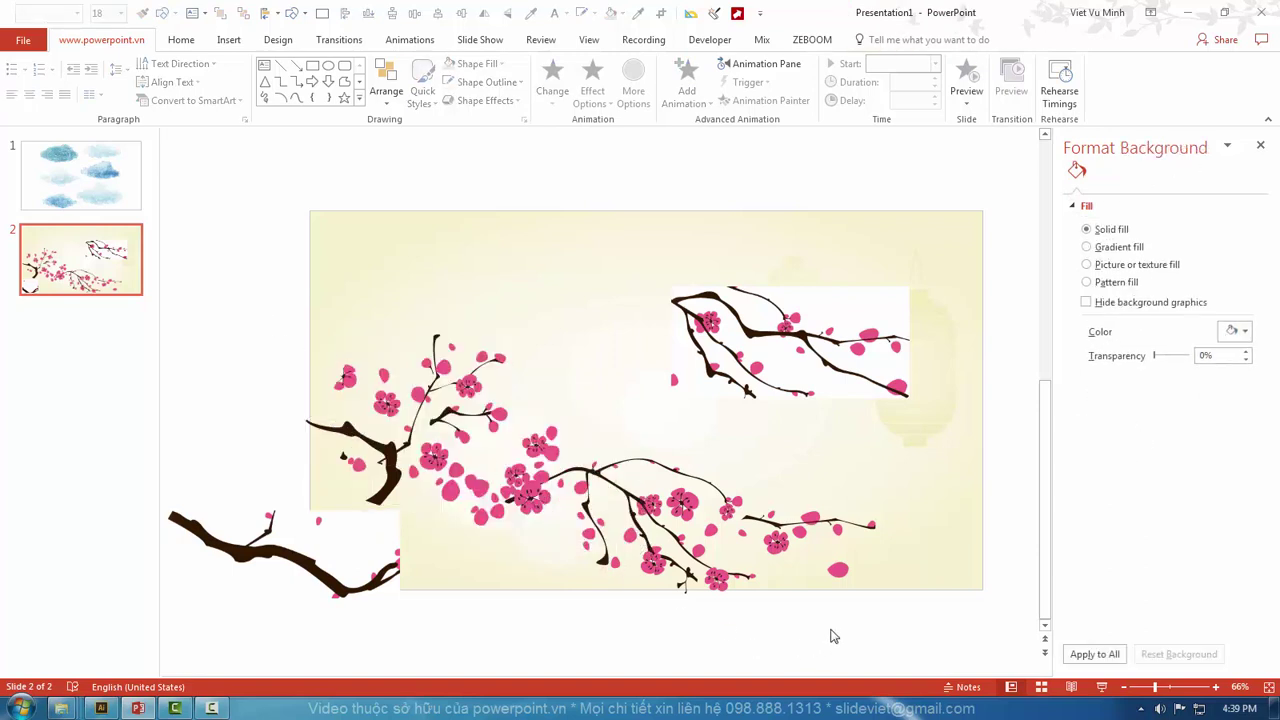
pyautogui.moveTo(907, 621); pyautogui.dragTo(448, 420)
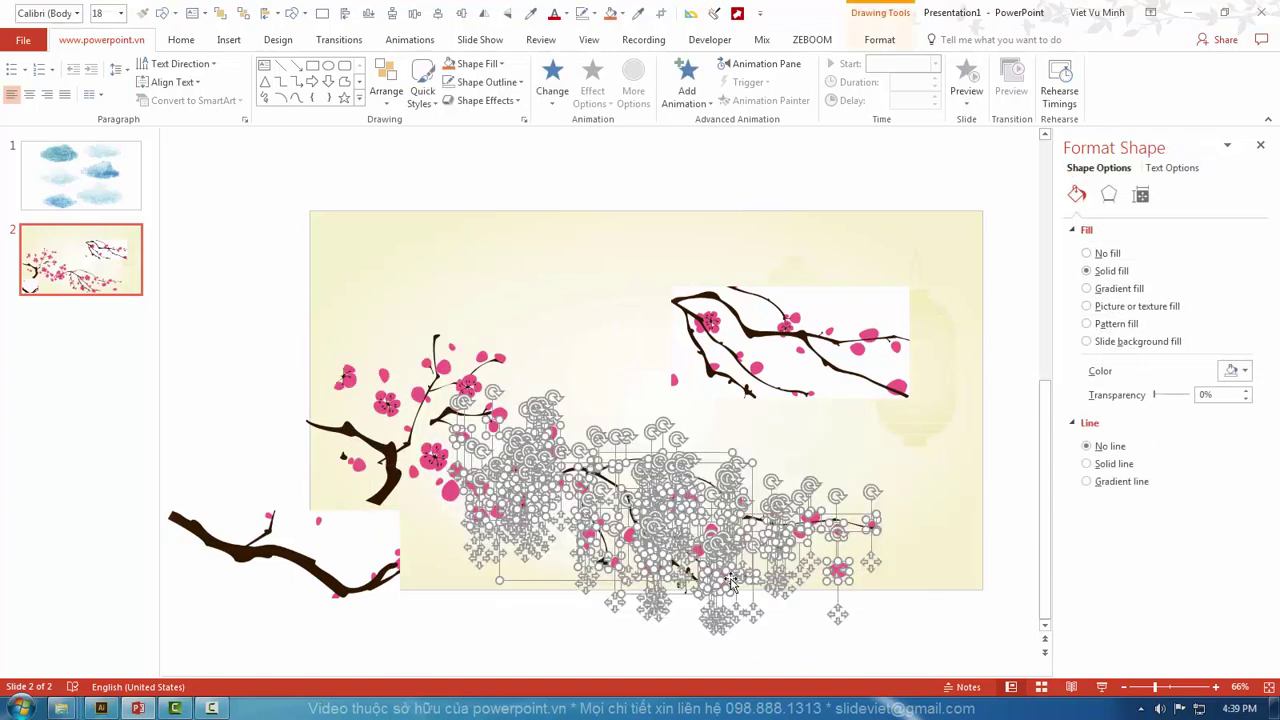
pyautogui.click(595, 621)
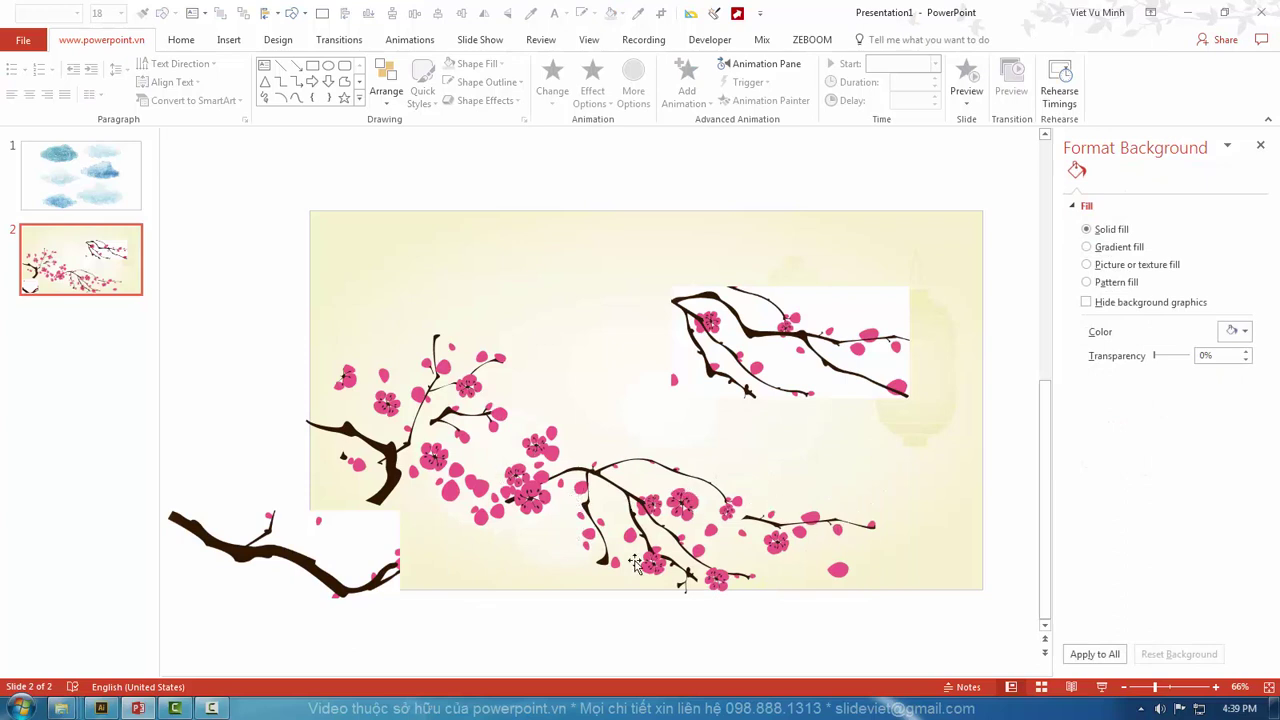
pyautogui.click(383, 541)
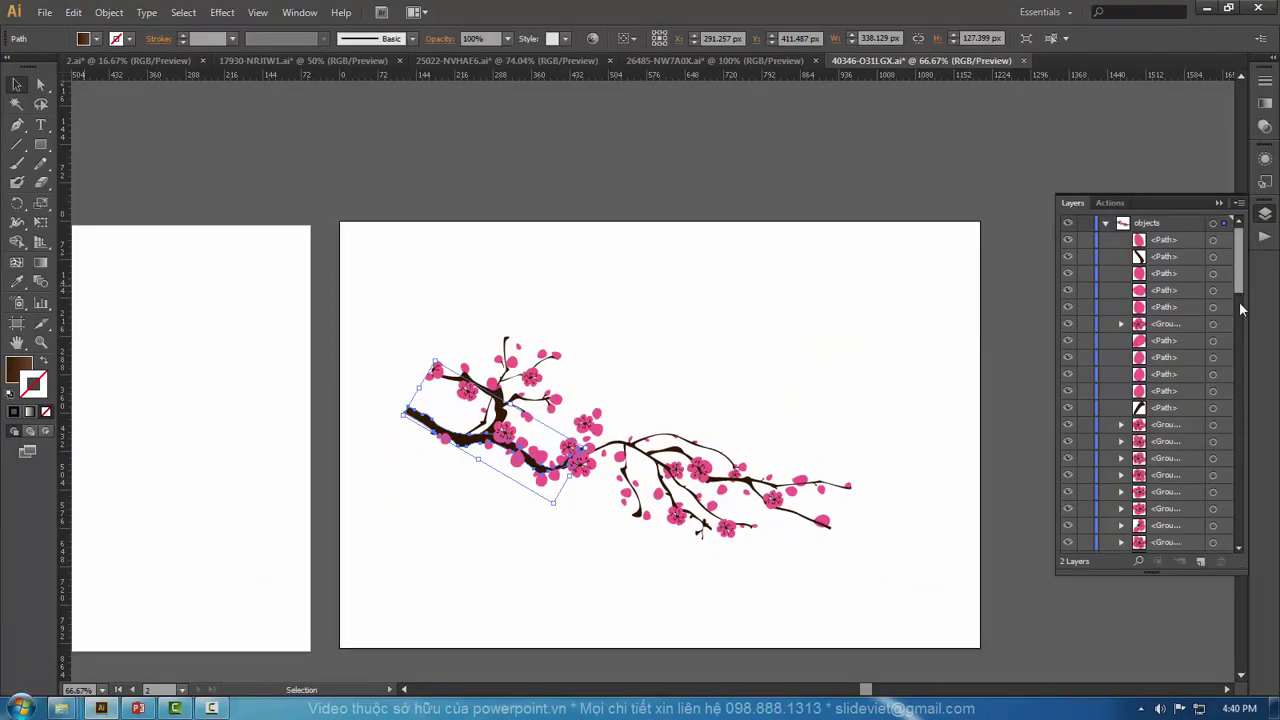
# Step: Hide all the pink blossom paths and groups on both branches in the Layers panel
pyautogui.scroll(-5, 1150, 400)
pyautogui.scroll(5, 1150, 400)
pyautogui.moveTo(1068, 240); pyautogui.dragTo(1068, 273)
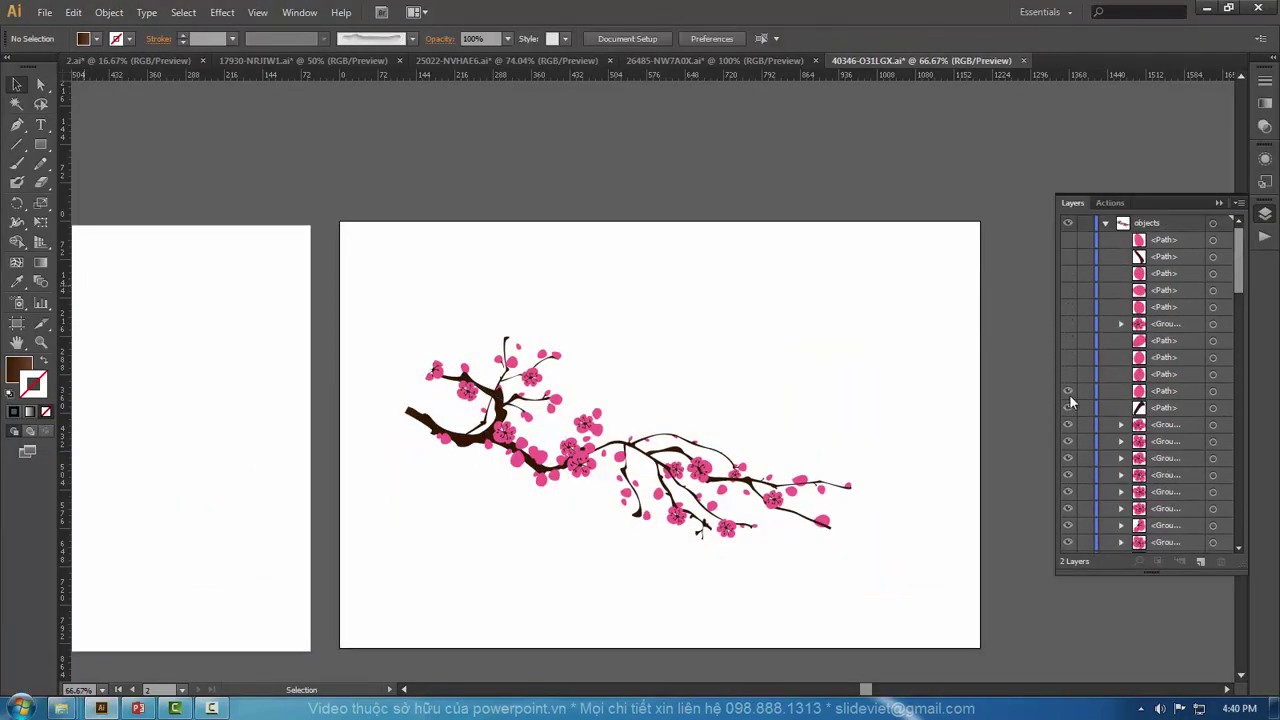
pyautogui.click(1068, 542)
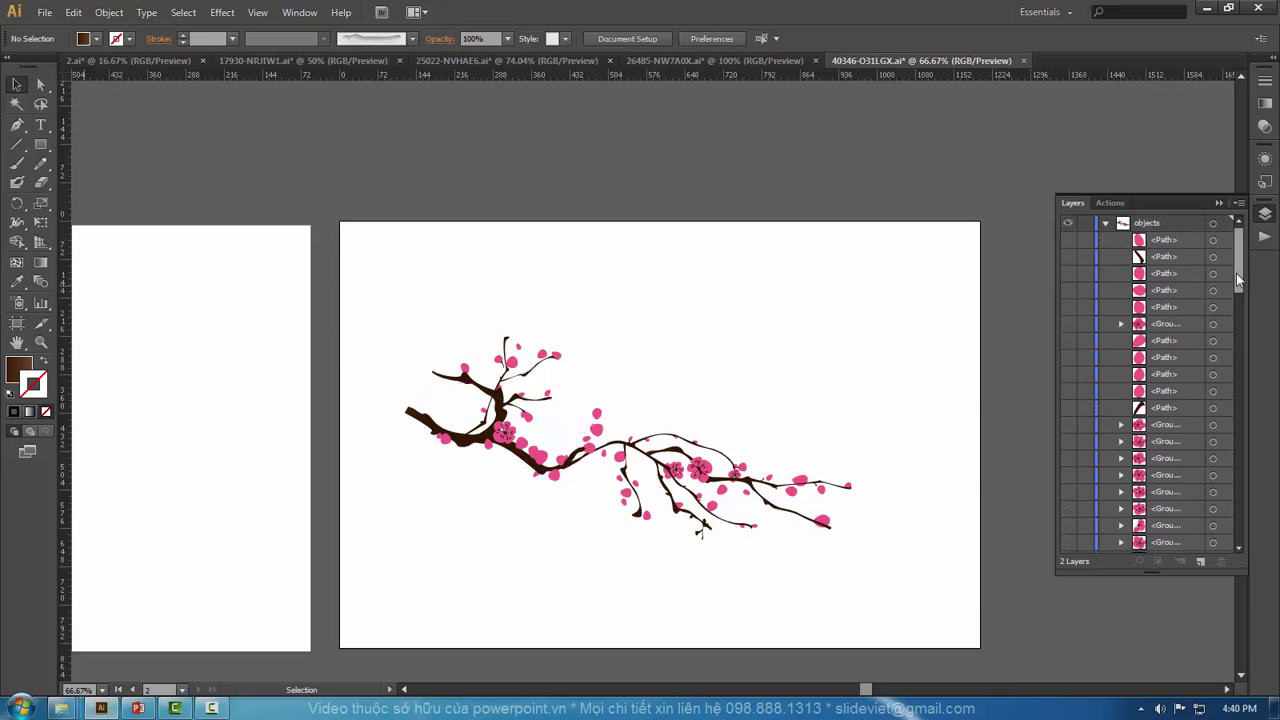
pyautogui.moveTo(1238, 265); pyautogui.dragTo(1237, 568)
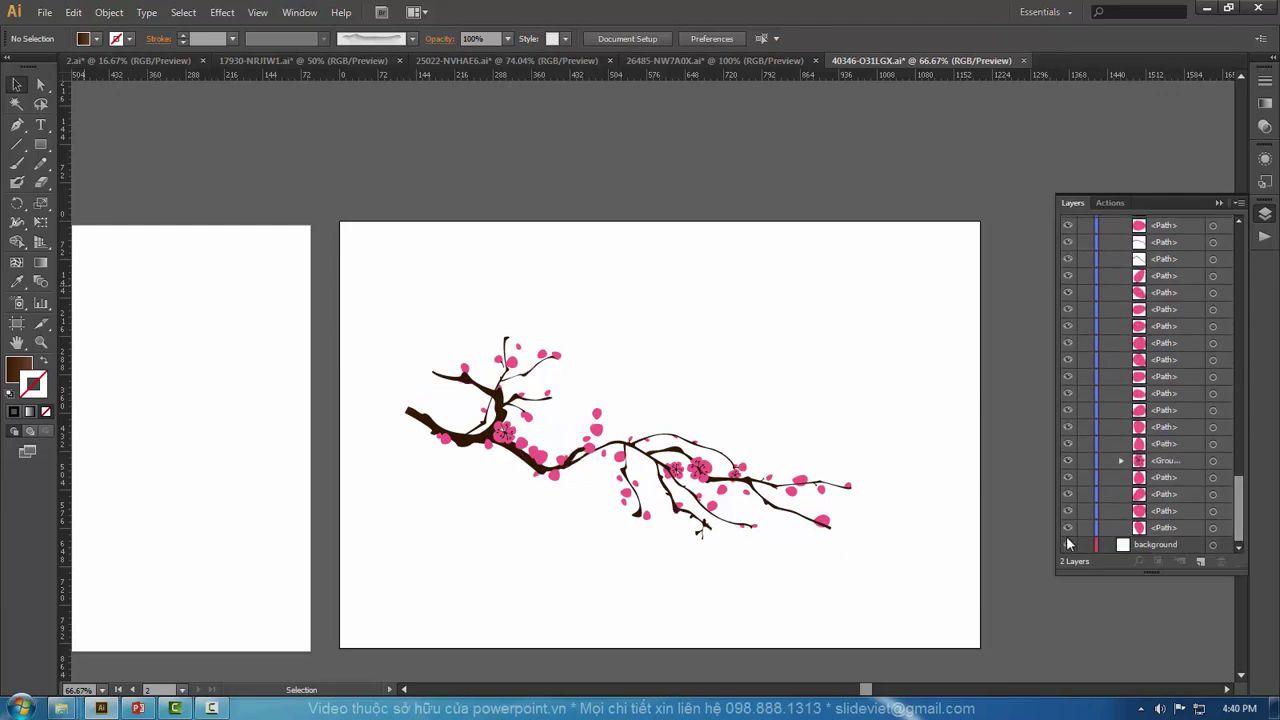
pyautogui.click(1068, 412)
pyautogui.scroll(3, 1075, 419)
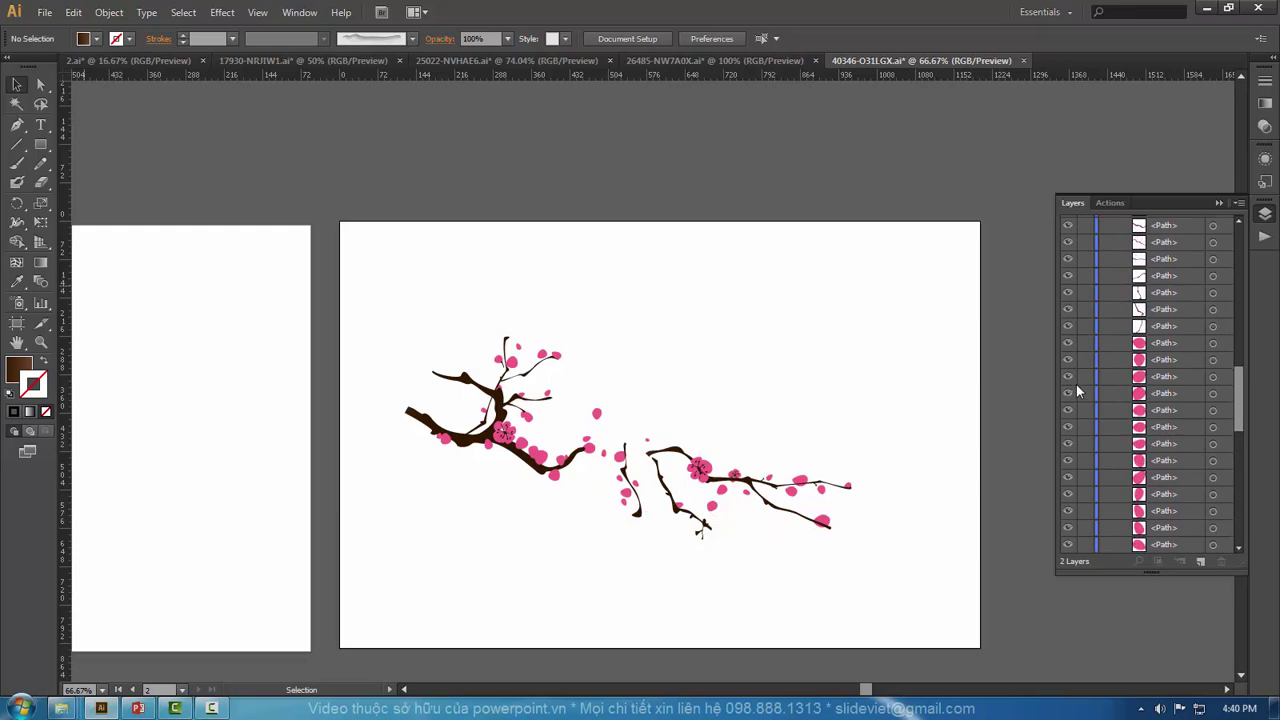
pyautogui.moveTo(1068, 384)
pyautogui.mouseDown()
pyautogui.moveTo(1072, 538)
pyautogui.moveTo(1075, 521)
pyautogui.mouseUp()
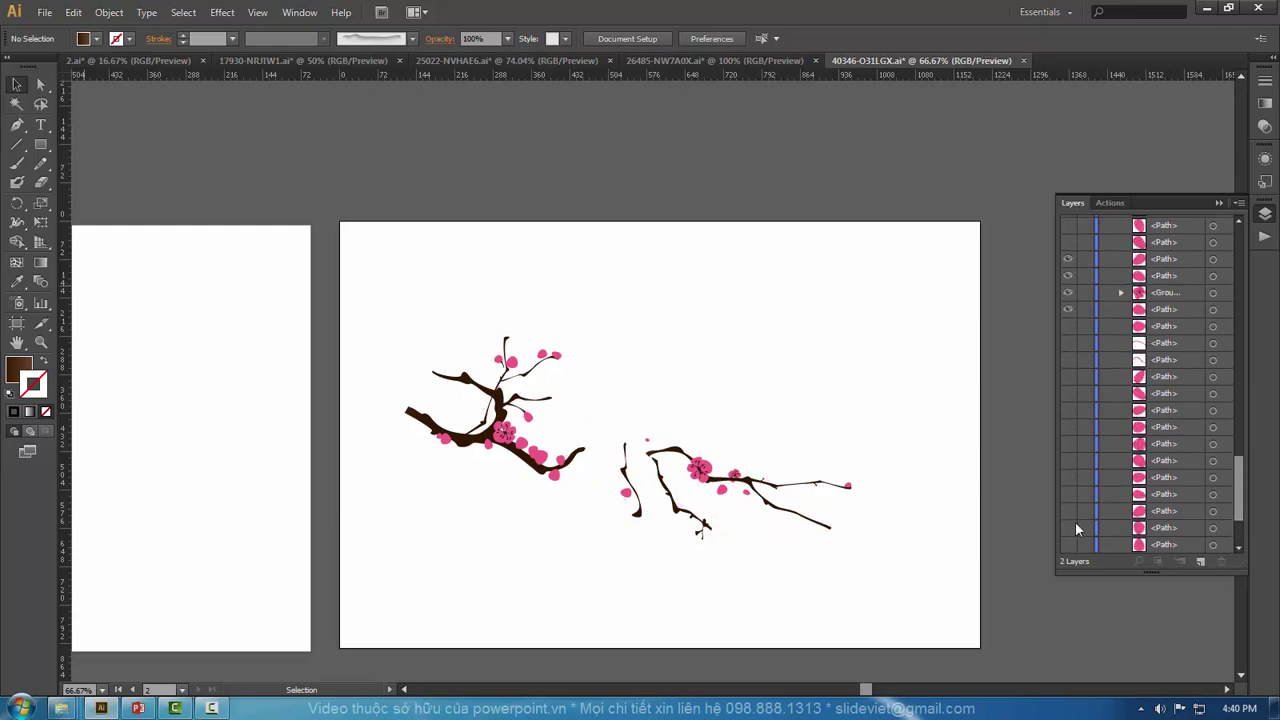
pyautogui.scroll(3, 1077, 465)
pyautogui.scroll(5, 1077, 465)
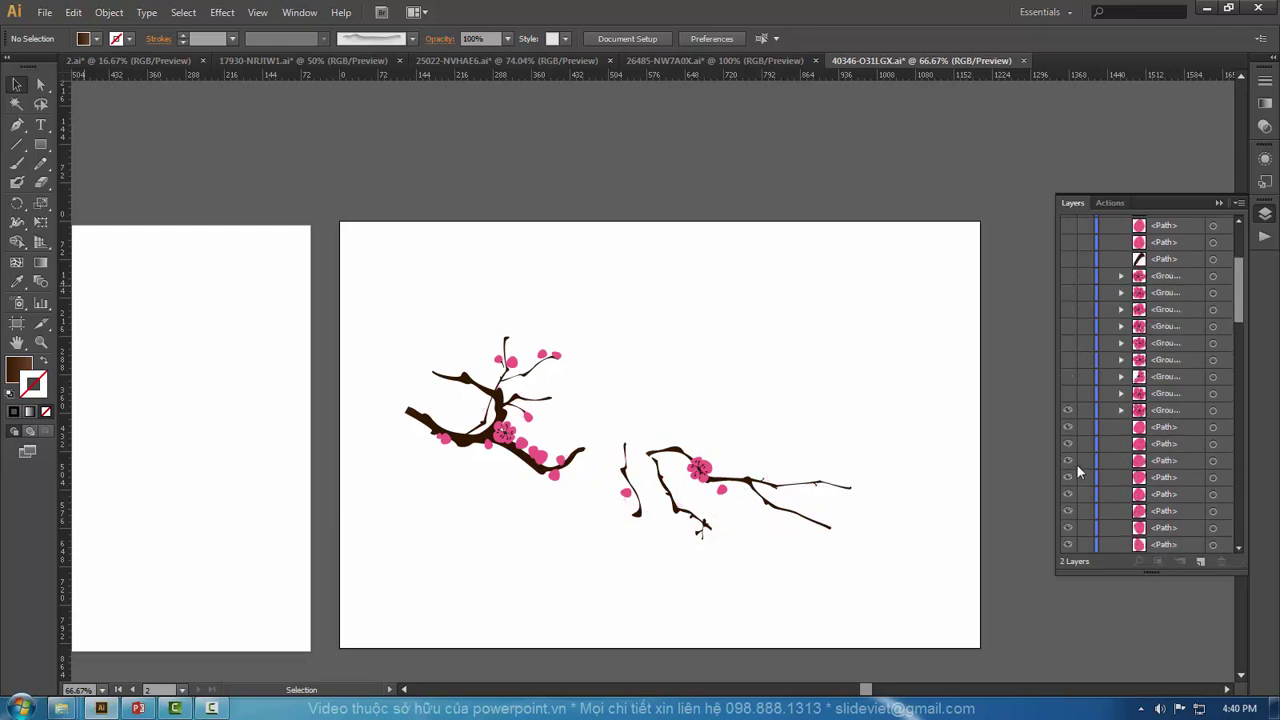
pyautogui.moveTo(1067, 530); pyautogui.dragTo(1069, 318)
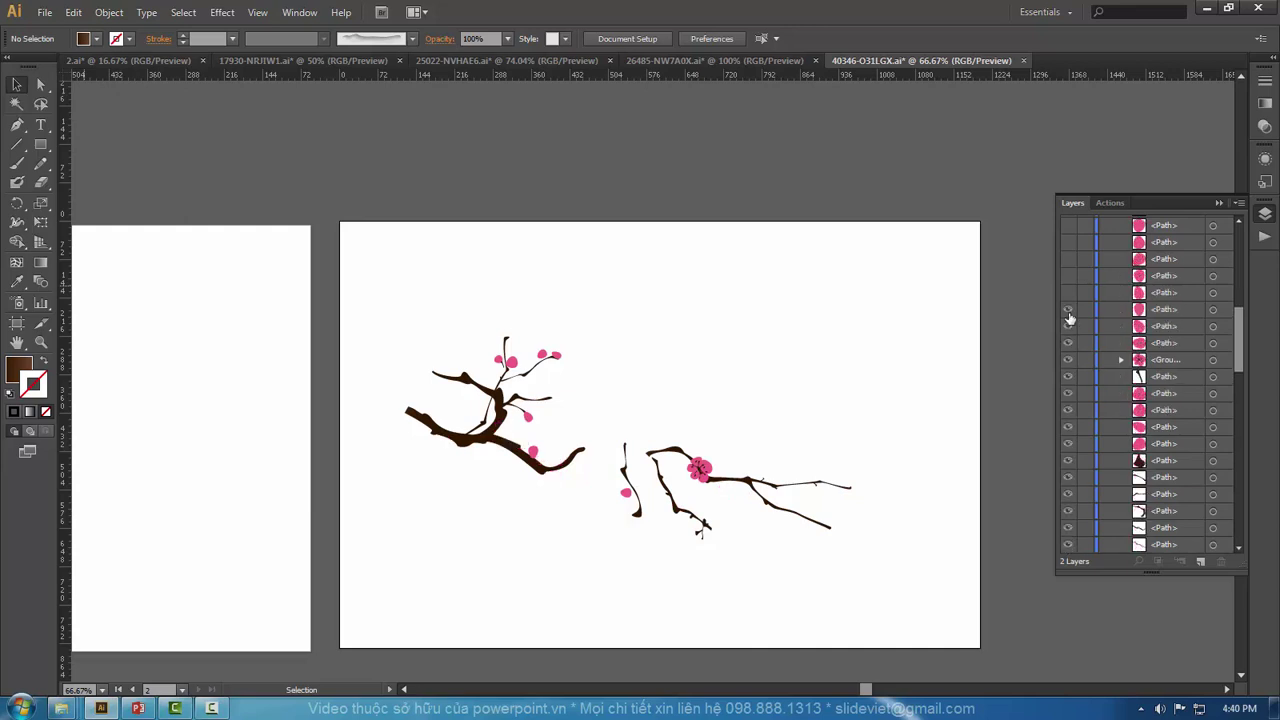
pyautogui.moveTo(1067, 423); pyautogui.dragTo(1067, 476)
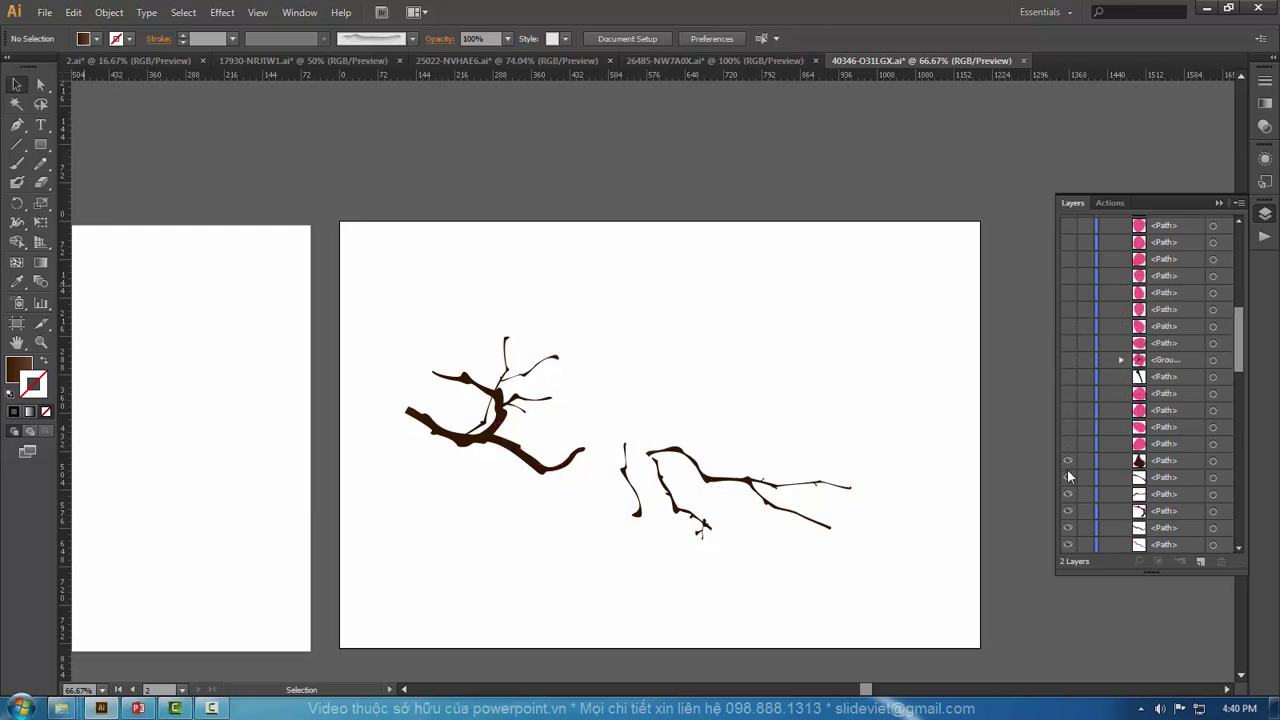
# Step: Hide the thin twig above the left branch, keeping the other branch pieces visible
pyautogui.click(1067, 527)
pyautogui.click(1067, 527)
pyautogui.click(1067, 544)
pyautogui.click(1067, 544)
pyautogui.moveTo(1245, 365); pyautogui.dragTo(1245, 415)
pyautogui.click(1067, 389)
pyautogui.click(1067, 389)
pyautogui.click(1067, 389)
pyautogui.click(1067, 372)
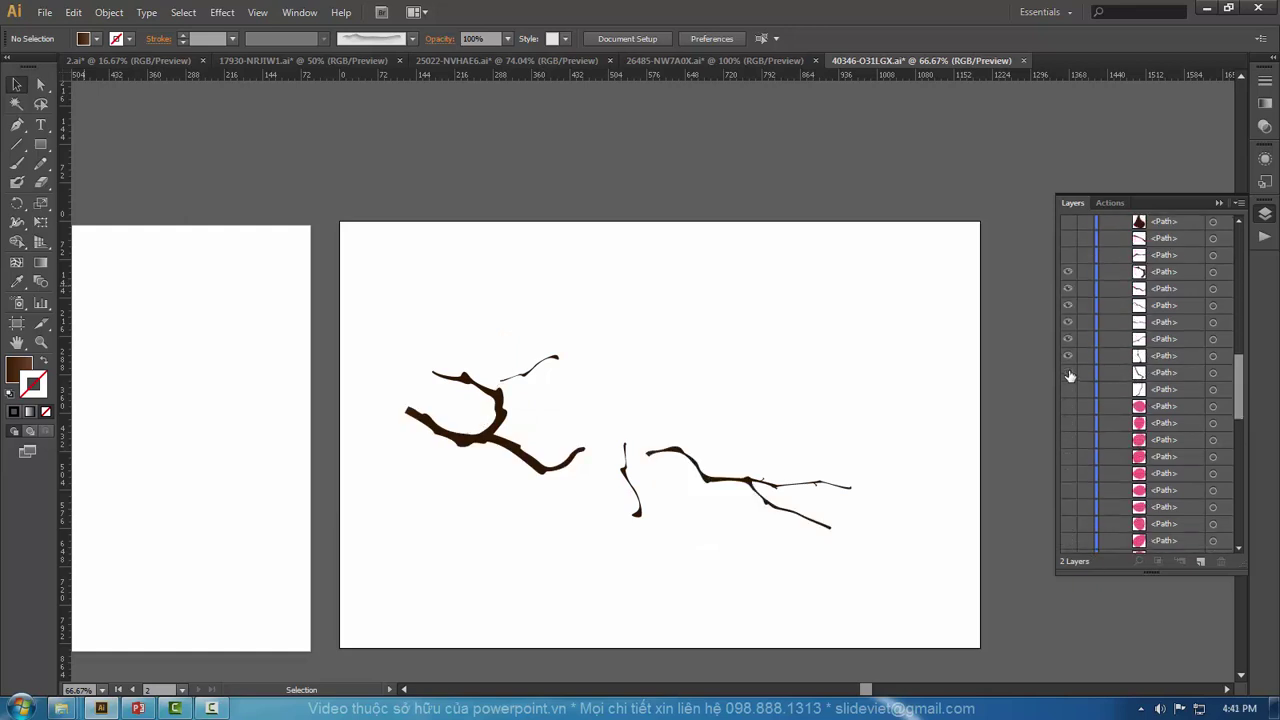
pyautogui.click(1068, 372)
pyautogui.click(1068, 343)
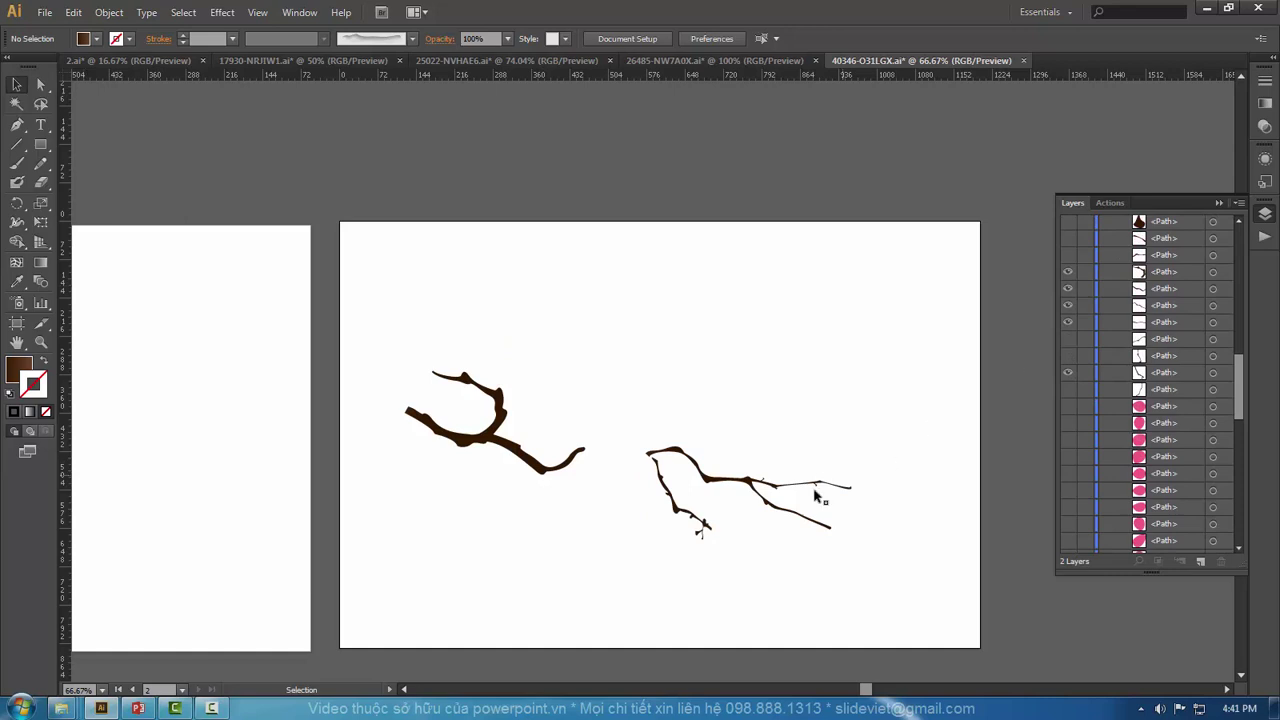
pyautogui.click(766, 483)
pyautogui.click(902, 542)
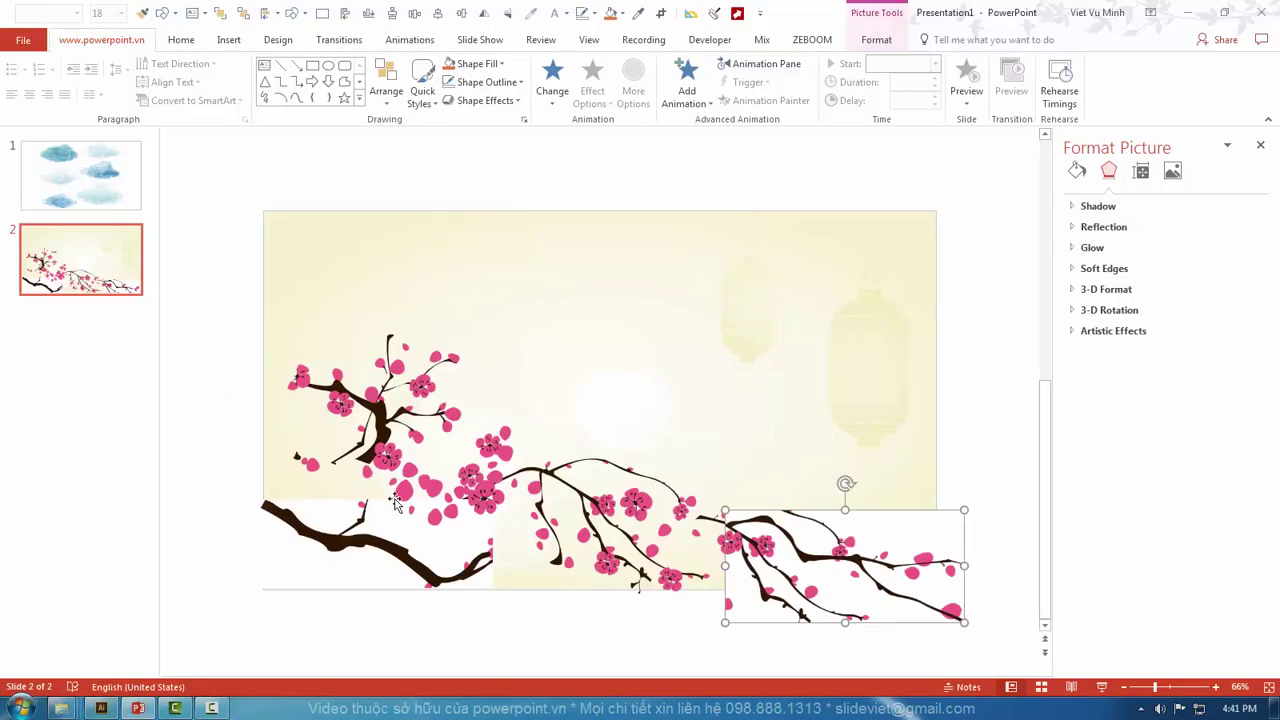
# Step: Drag the right branch picture into the slide's lower-right corner
pyautogui.click(370, 533)
pyautogui.click(822, 558)
pyautogui.moveTo(831, 572)
pyautogui.mouseDown()
pyautogui.moveTo(797, 555)
pyautogui.moveTo(812, 551)
pyautogui.mouseUp()
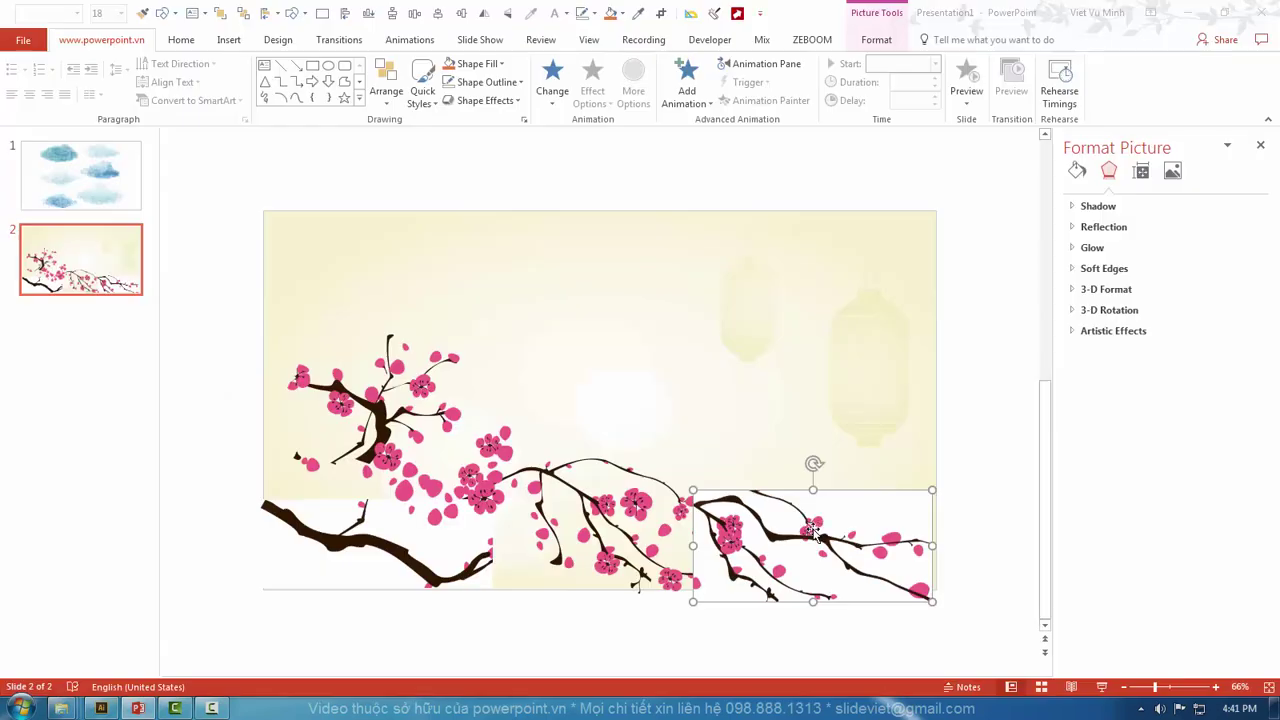
pyautogui.moveTo(812, 553)
pyautogui.mouseDown()
pyautogui.moveTo(830, 540)
pyautogui.moveTo(870, 569)
pyautogui.moveTo(923, 380)
pyautogui.moveTo(919, 328)
pyautogui.mouseUp()
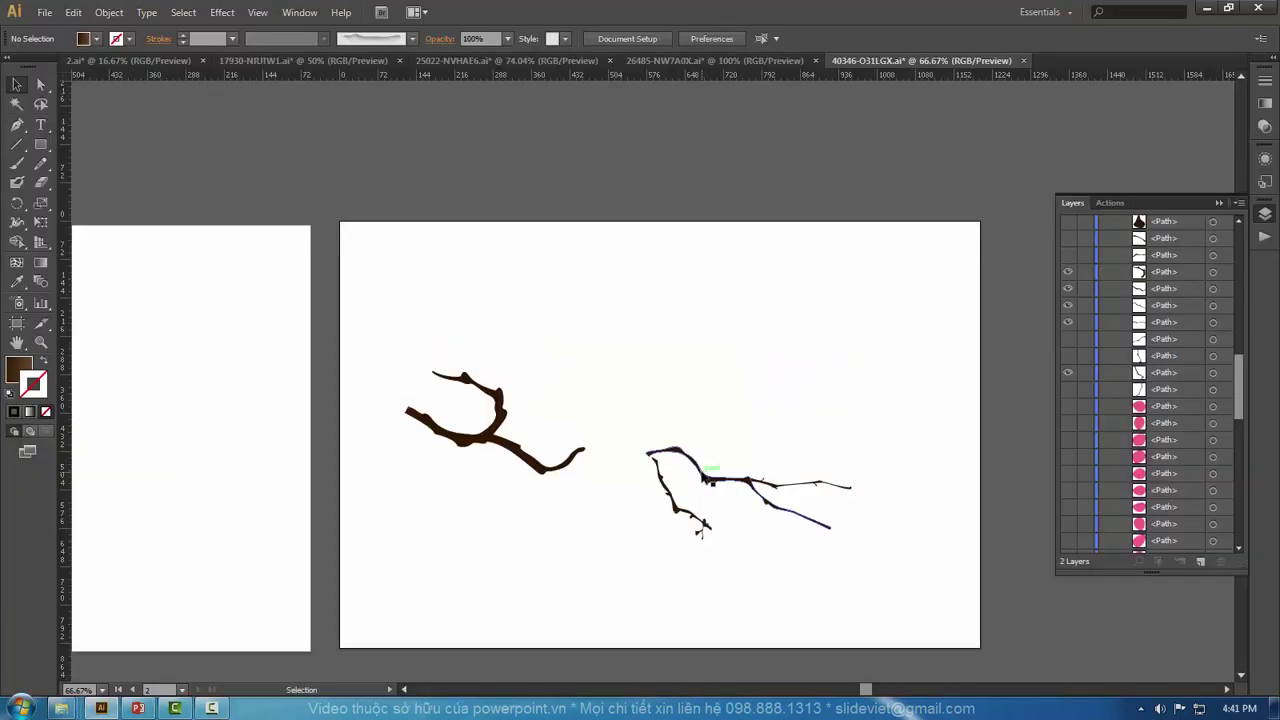
# Step: Export the bare branches as Enhanced Metafile 40346-O31LGX.emf to the Desktop, overwriting the old file
pyautogui.click(700, 483)
pyautogui.click(45, 12)
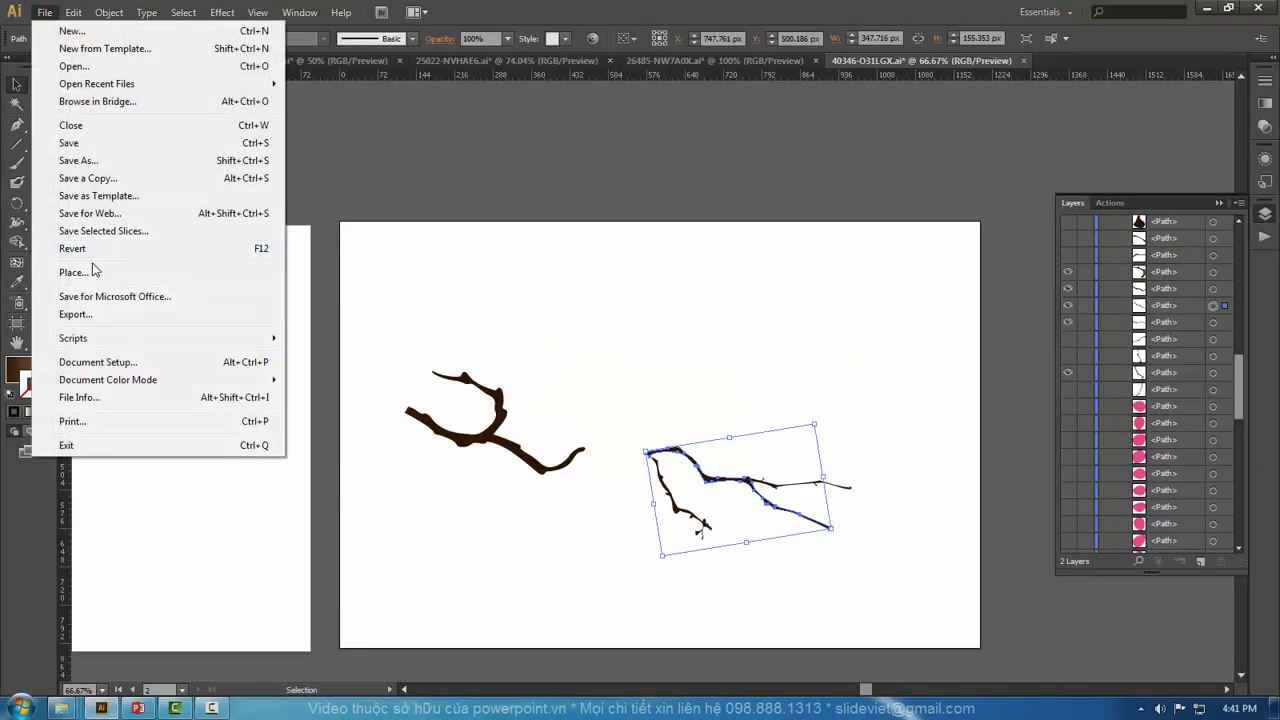
pyautogui.click(75, 316)
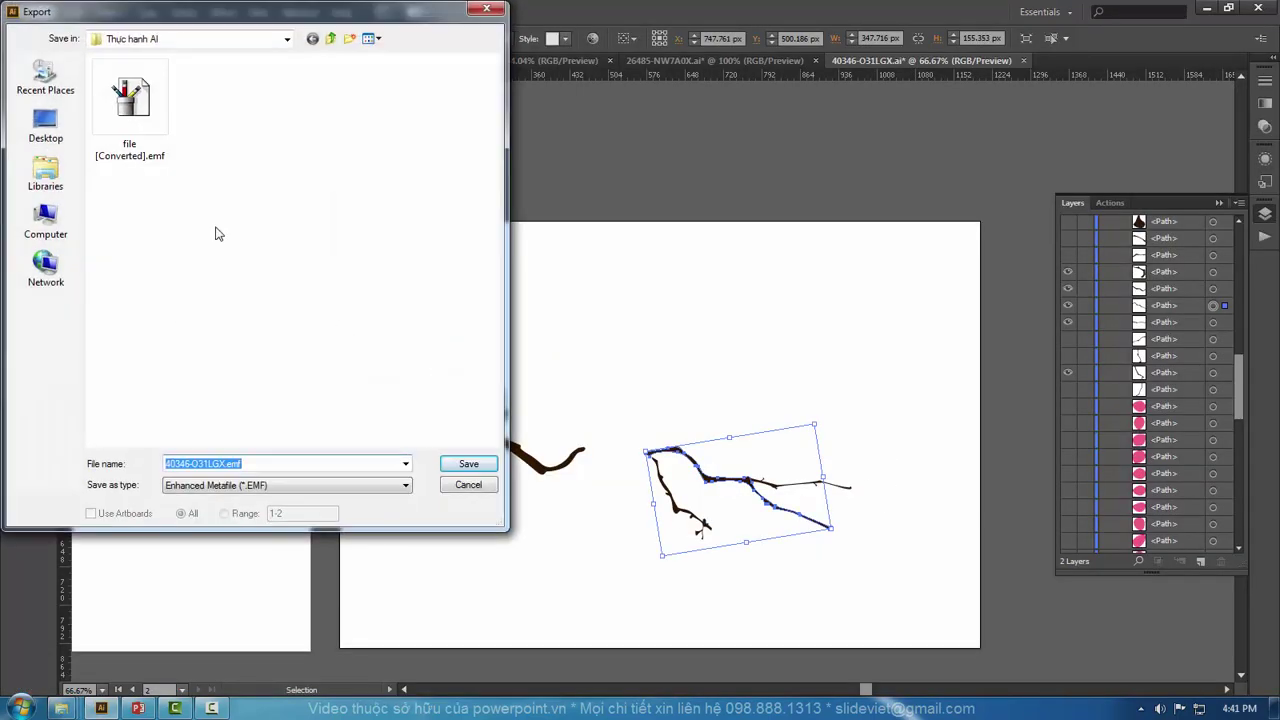
pyautogui.click(45, 128)
pyautogui.click(468, 463)
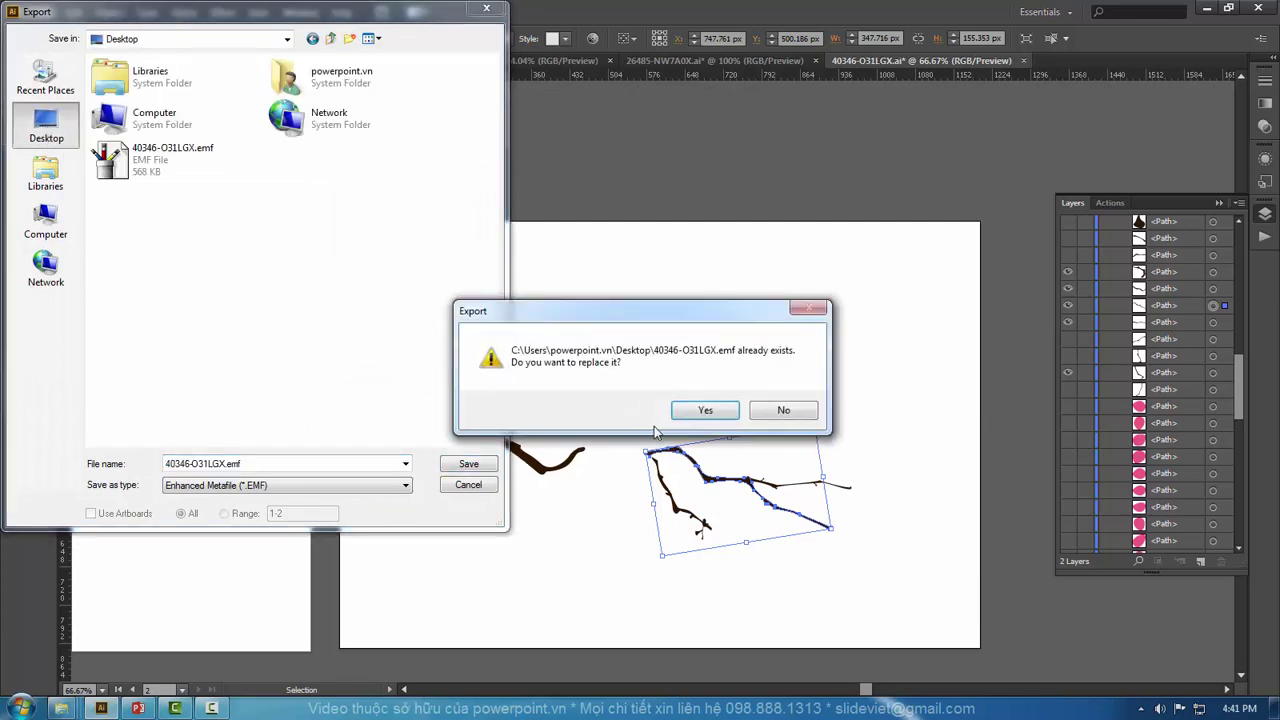
pyautogui.click(690, 411)
pyautogui.press('super+d')
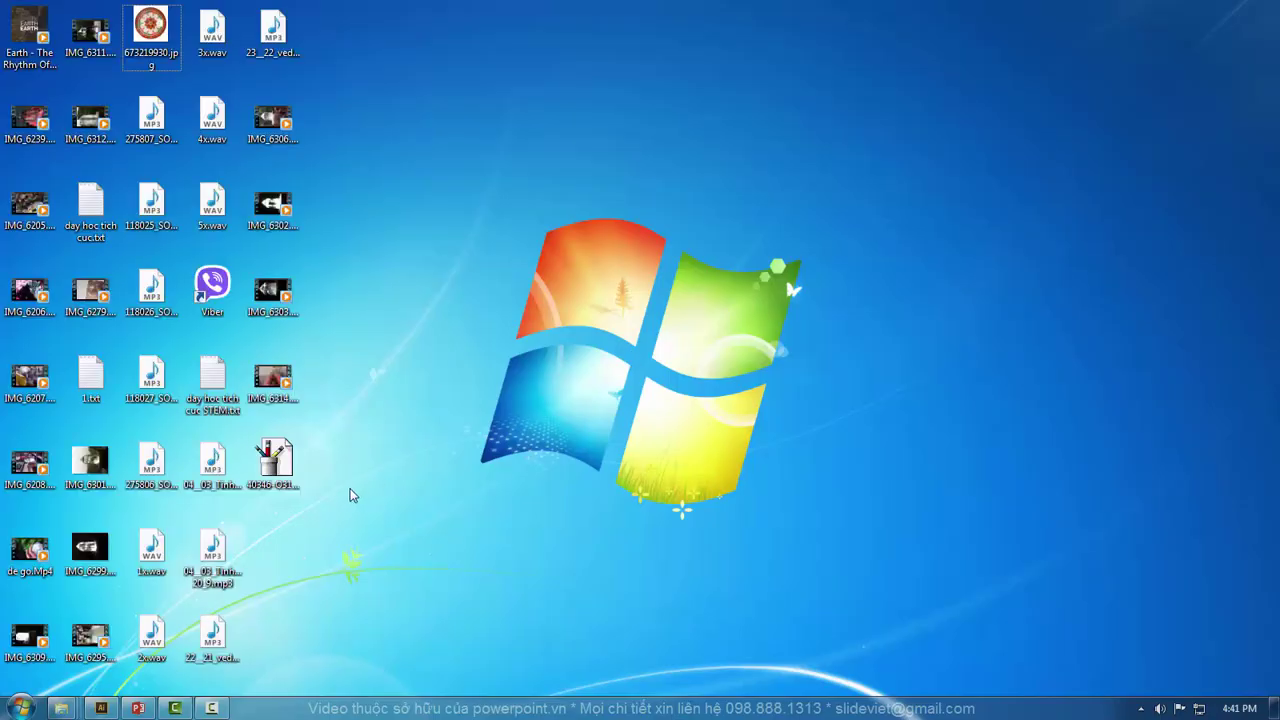
# Step: Paste the exported branch picture onto slide 2 and move it up and to the left
pyautogui.click(138, 708)
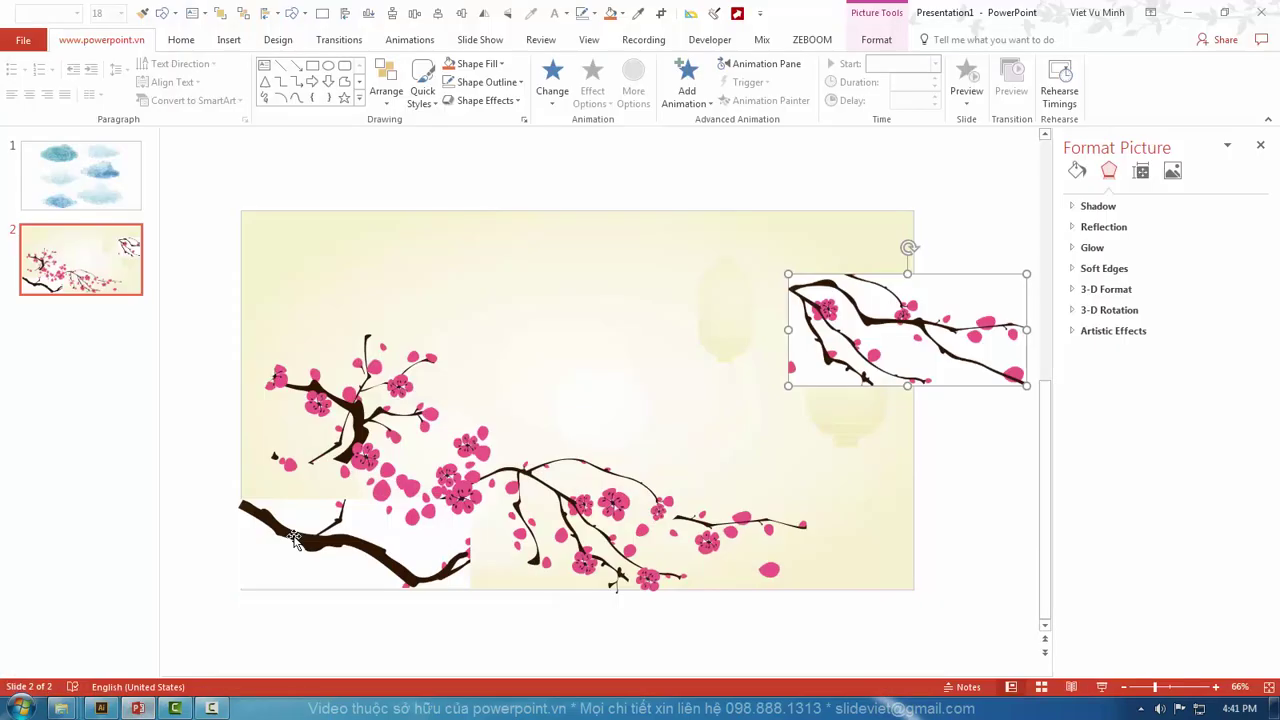
pyautogui.click(210, 248)
pyautogui.hotkey('ctrl', 'v')
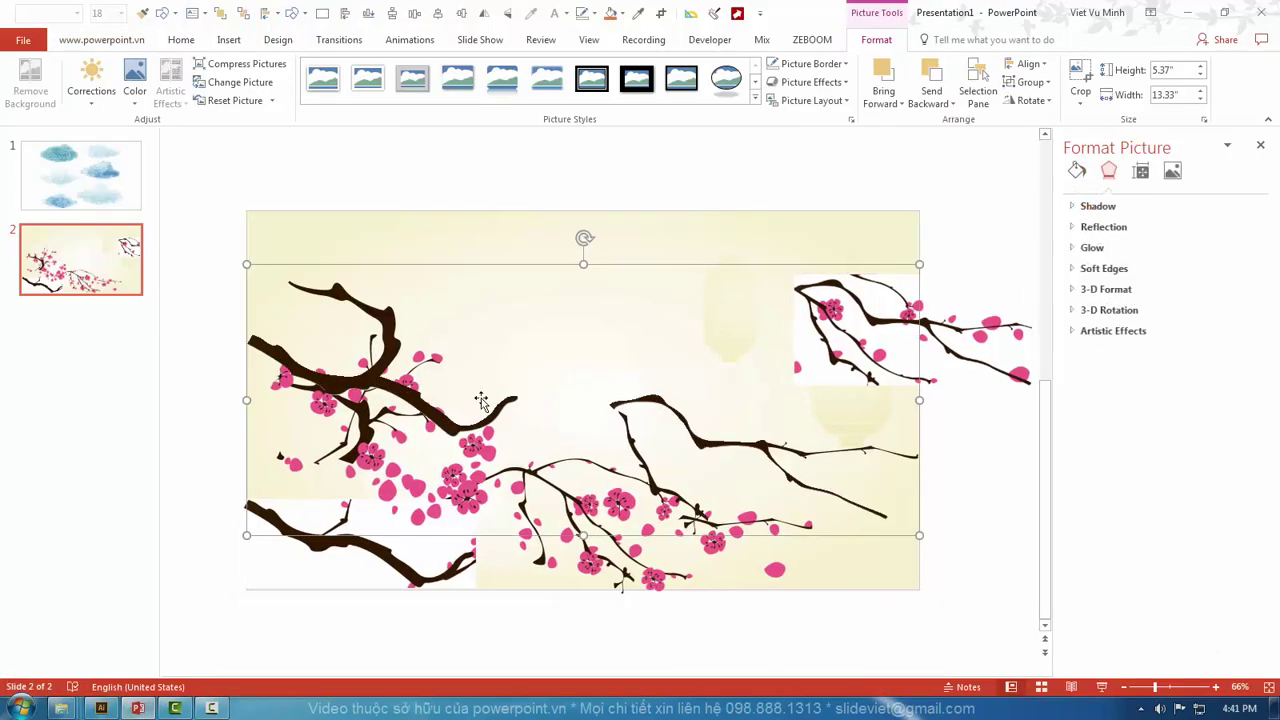
pyautogui.moveTo(480, 400); pyautogui.dragTo(480, 282)
pyautogui.keyDown('ctrl'); pyautogui.scroll(-2, 571, 487); pyautogui.keyUp('ctrl')
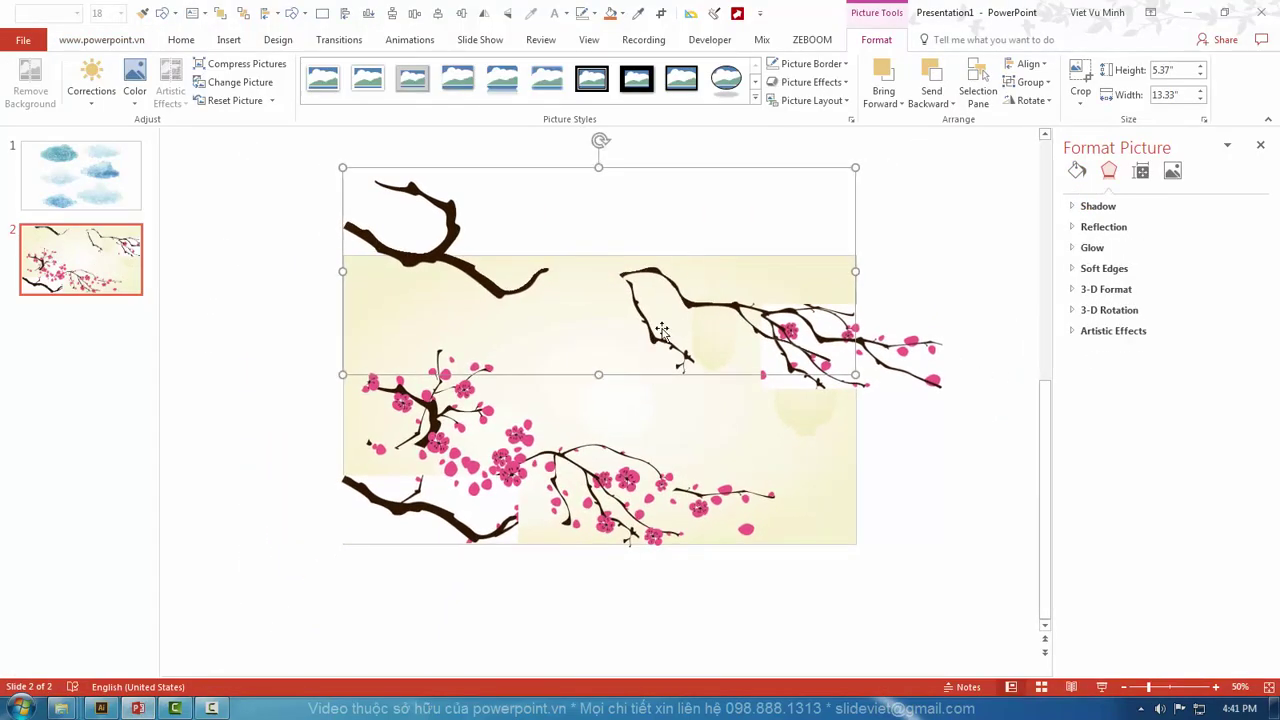
pyautogui.moveTo(688, 311); pyautogui.dragTo(613, 254)
# Step: Convert the picture to editable shapes and delete the piece holding both top branches
pyautogui.hotkey('ctrl', 'shift', 'g')
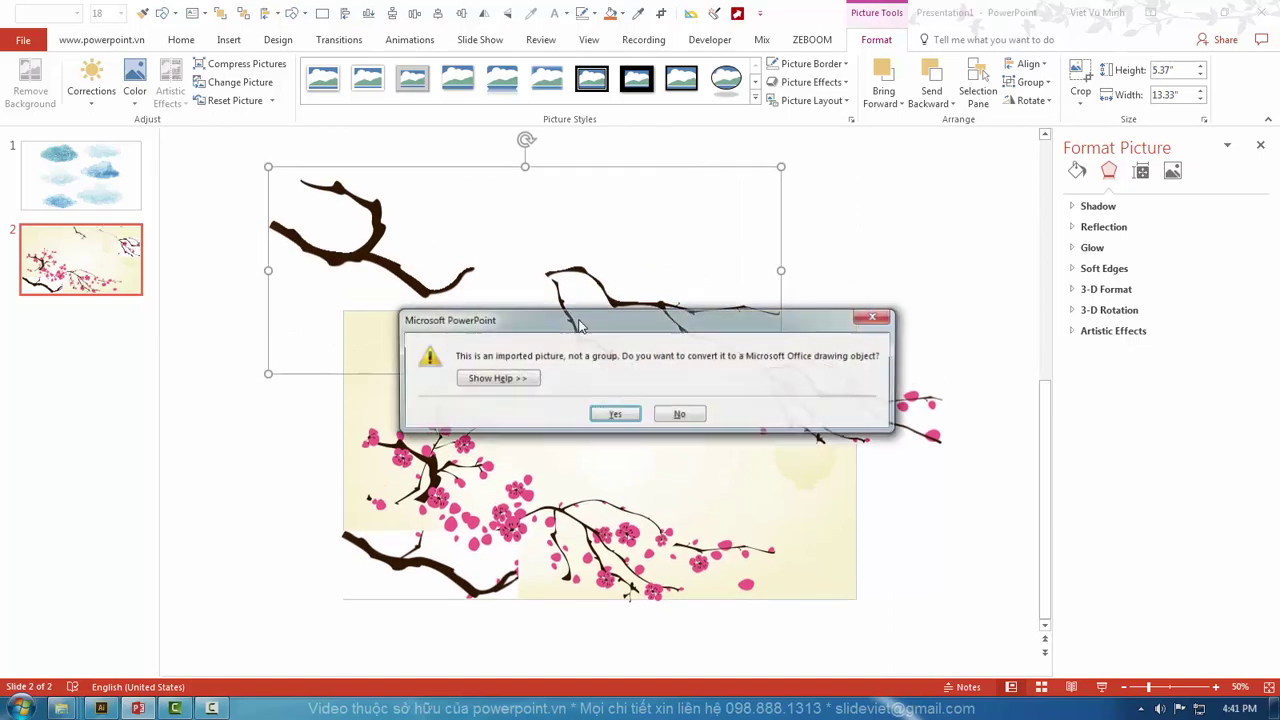
pyautogui.click(608, 416)
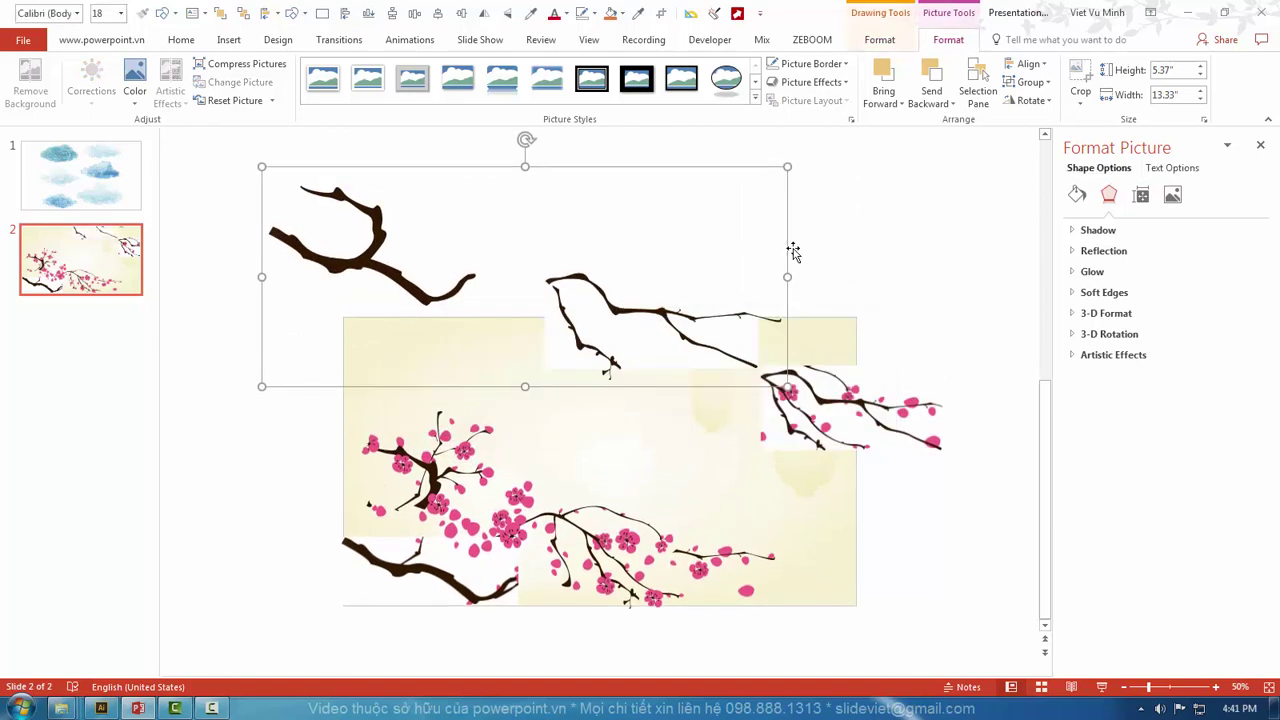
pyautogui.click(900, 241)
pyautogui.scroll(-1, 674, 303)
pyautogui.moveTo(623, 265); pyautogui.dragTo(598, 345)
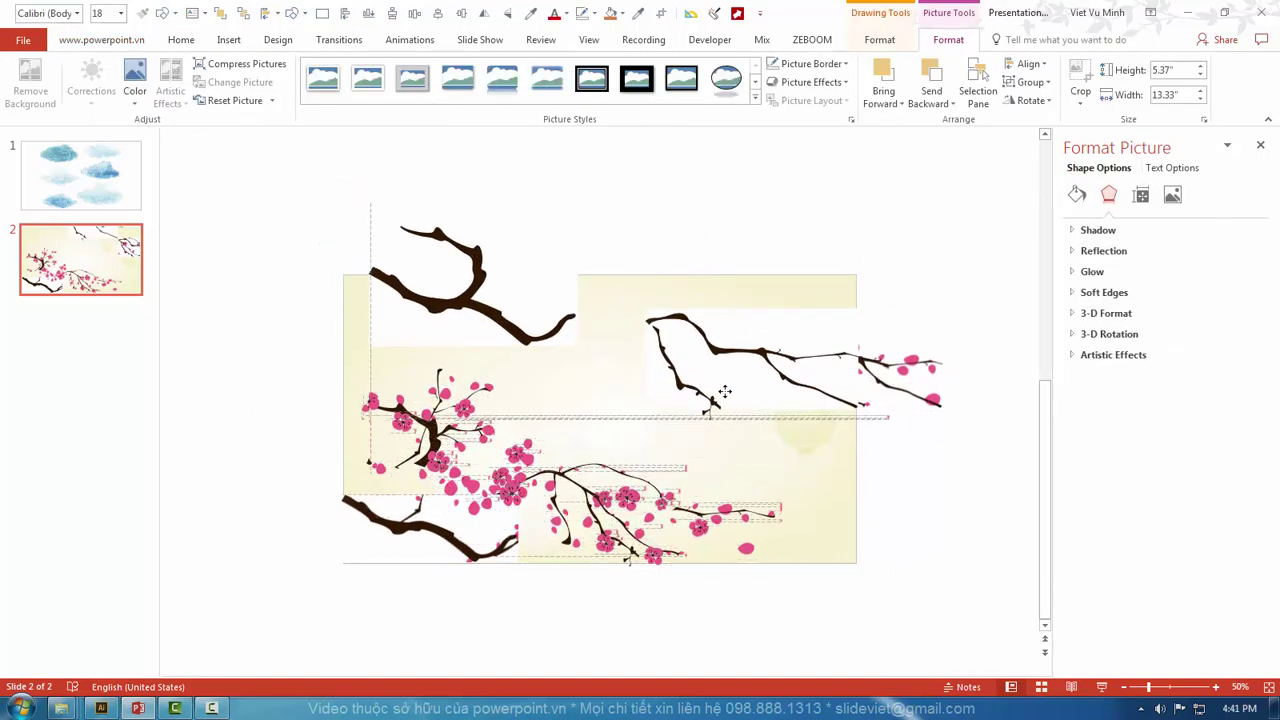
pyautogui.press('Delete')
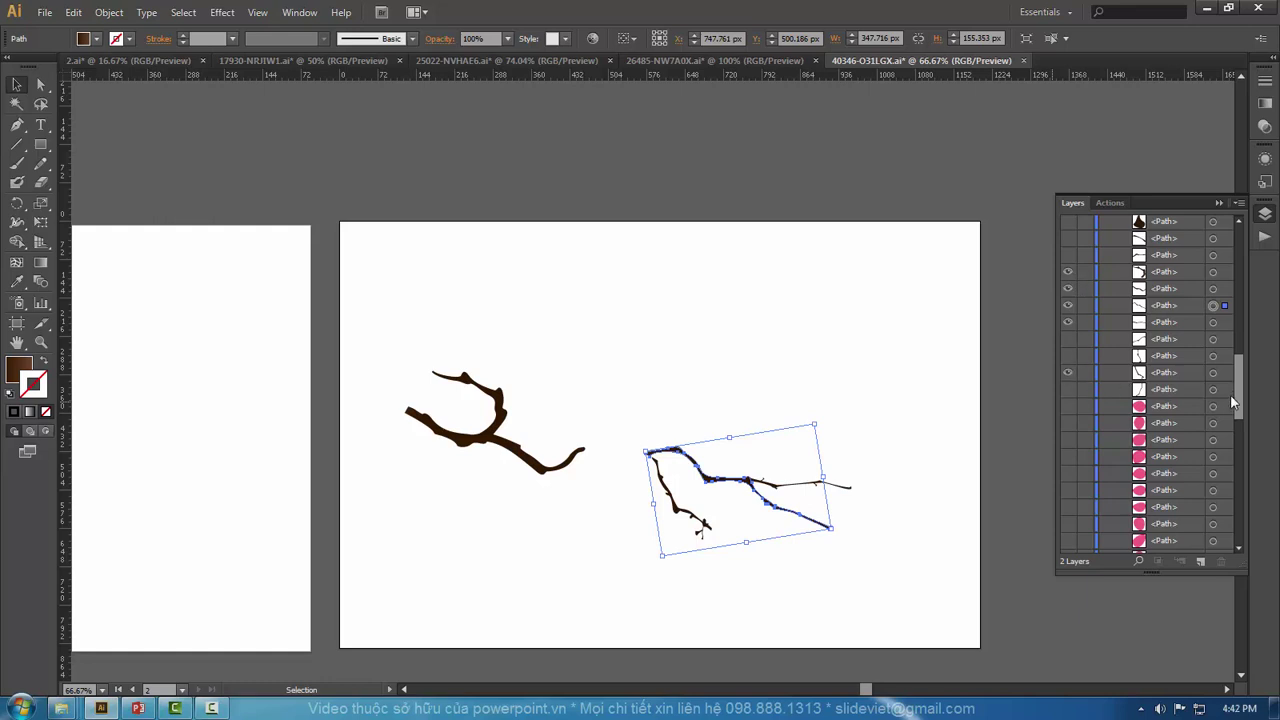
# Step: Make the pink blossom paths visible again in the Layers panel
pyautogui.scroll(2, 1233, 394)
pyautogui.scroll(2, 1237, 390)
pyautogui.moveTo(1238, 388); pyautogui.dragTo(1155, 372)
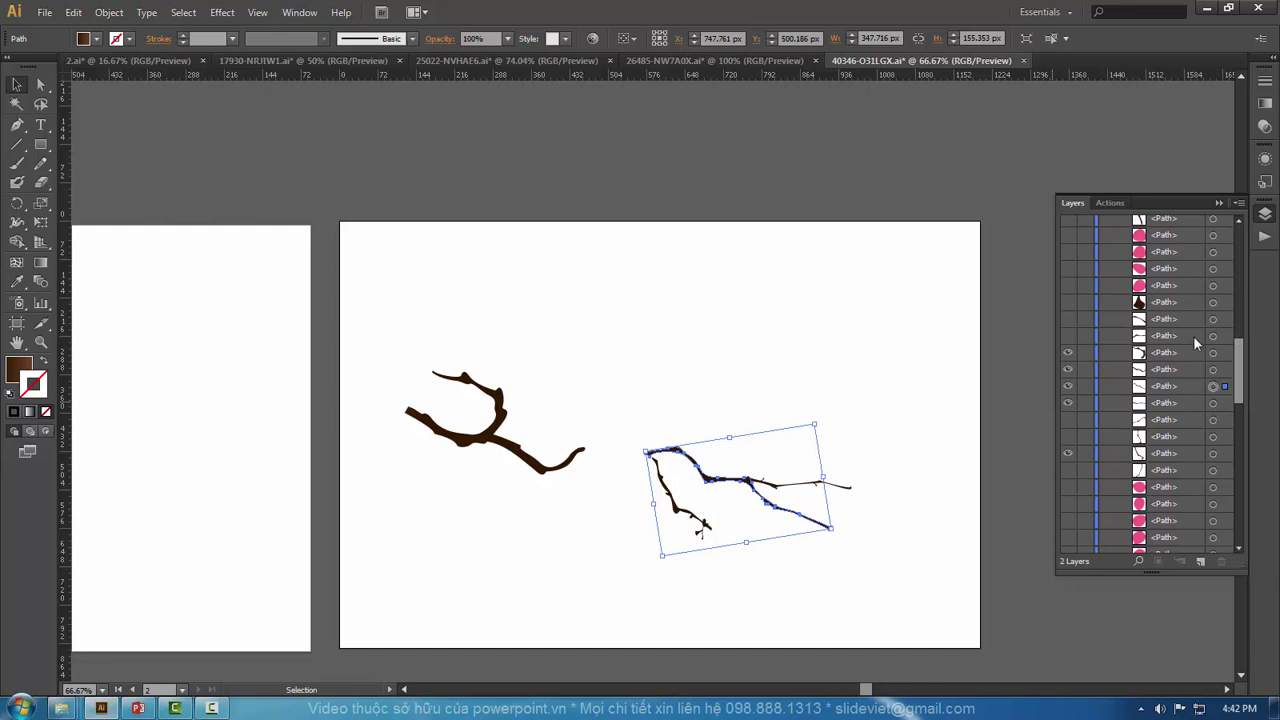
pyautogui.moveTo(1237, 368); pyautogui.dragTo(1235, 272)
pyautogui.scroll(-3, 1064, 561)
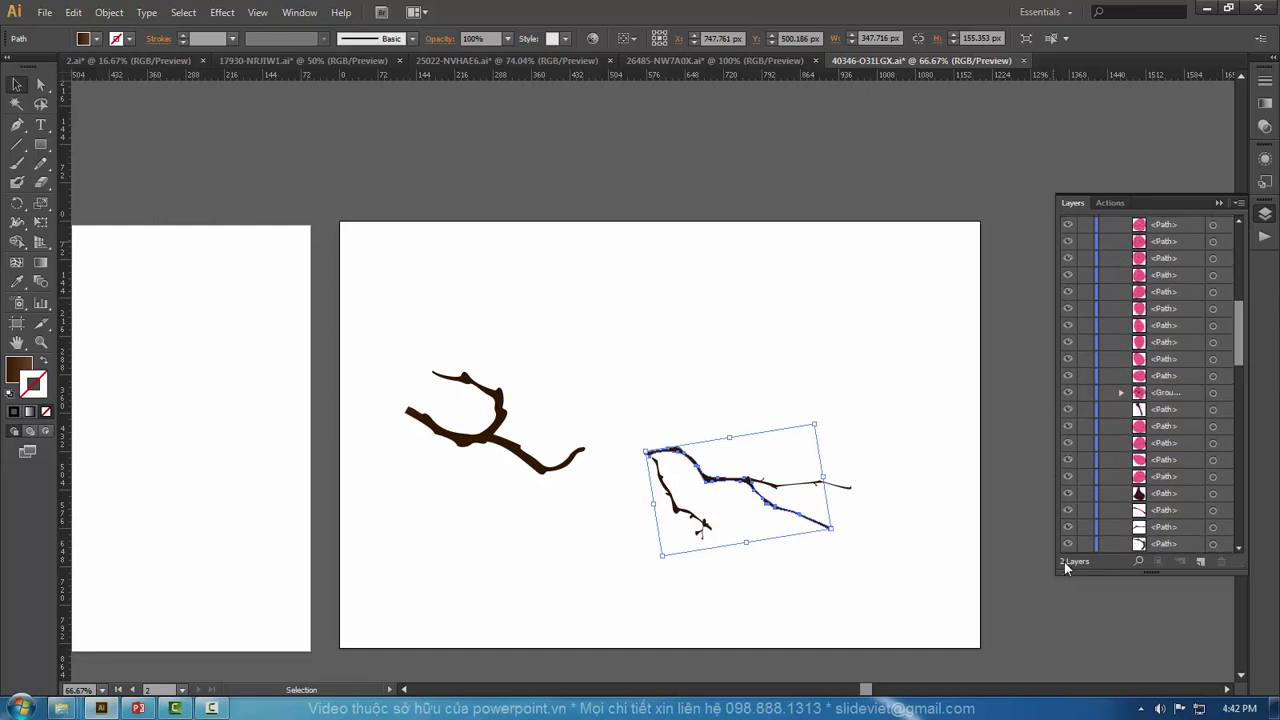
pyautogui.scroll(-1, 1083, 307)
pyautogui.click(1068, 309)
pyautogui.scroll(-5, 1068, 290)
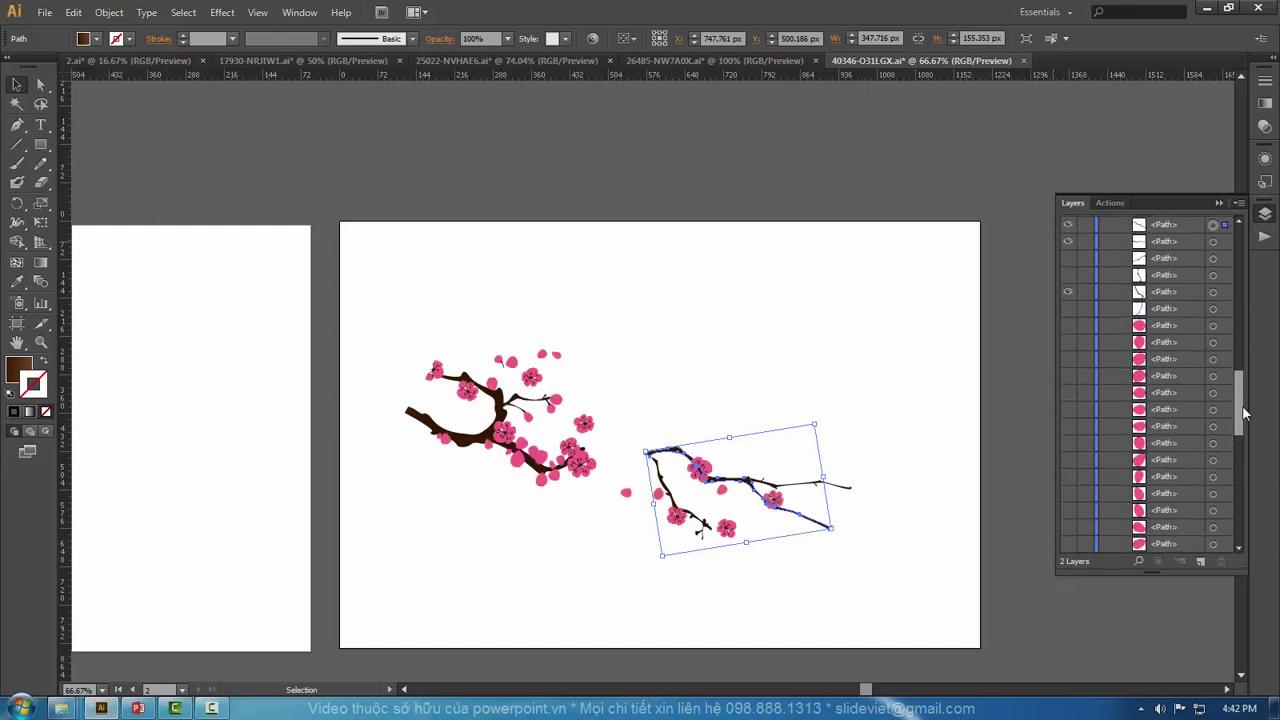
pyautogui.moveTo(1068, 275); pyautogui.dragTo(1070, 440)
pyautogui.scroll(-5, 1214, 435)
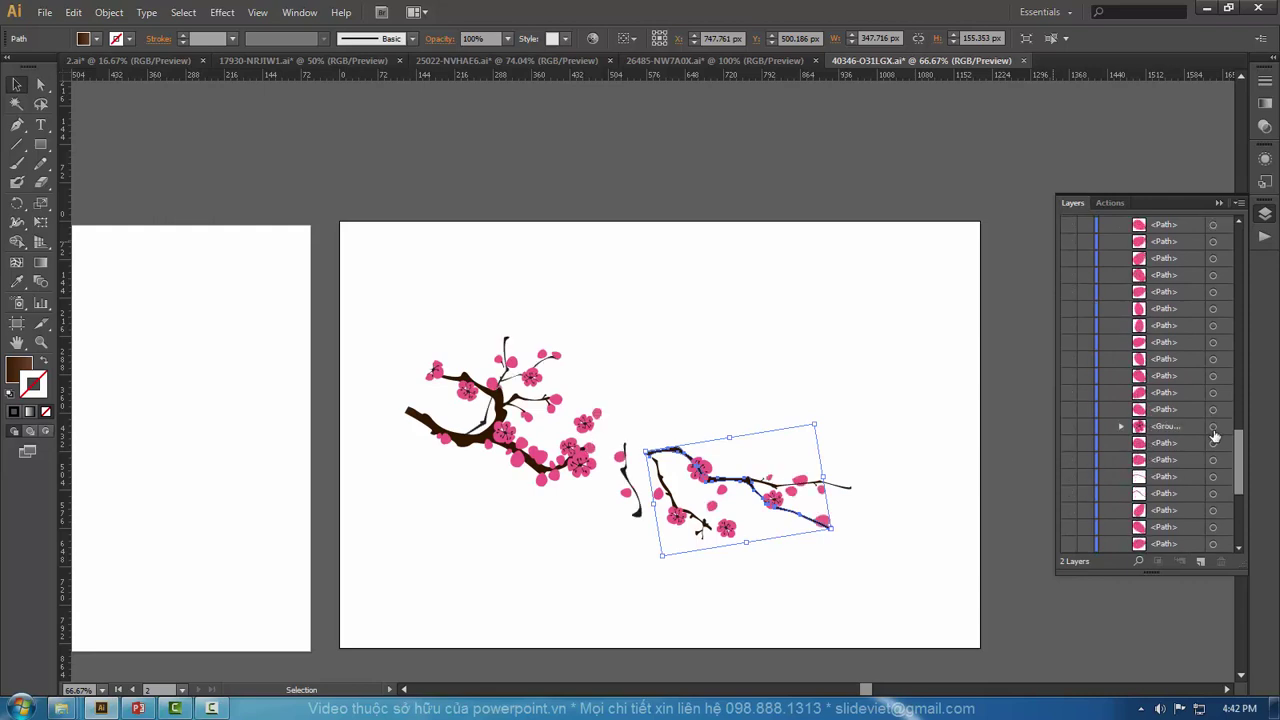
pyautogui.scroll(3, 1070, 500)
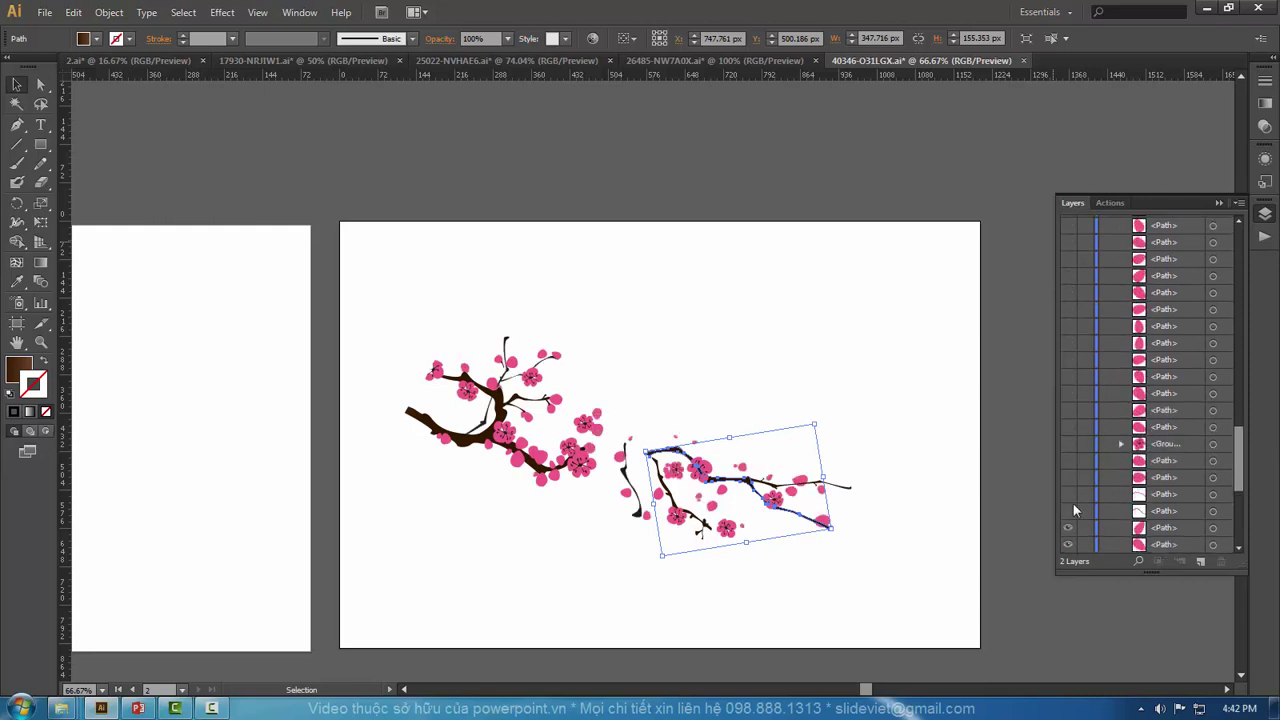
pyautogui.moveTo(1068, 503); pyautogui.dragTo(1093, 379)
pyautogui.scroll(3, 1070, 494)
pyautogui.scroll(2, 1214, 430)
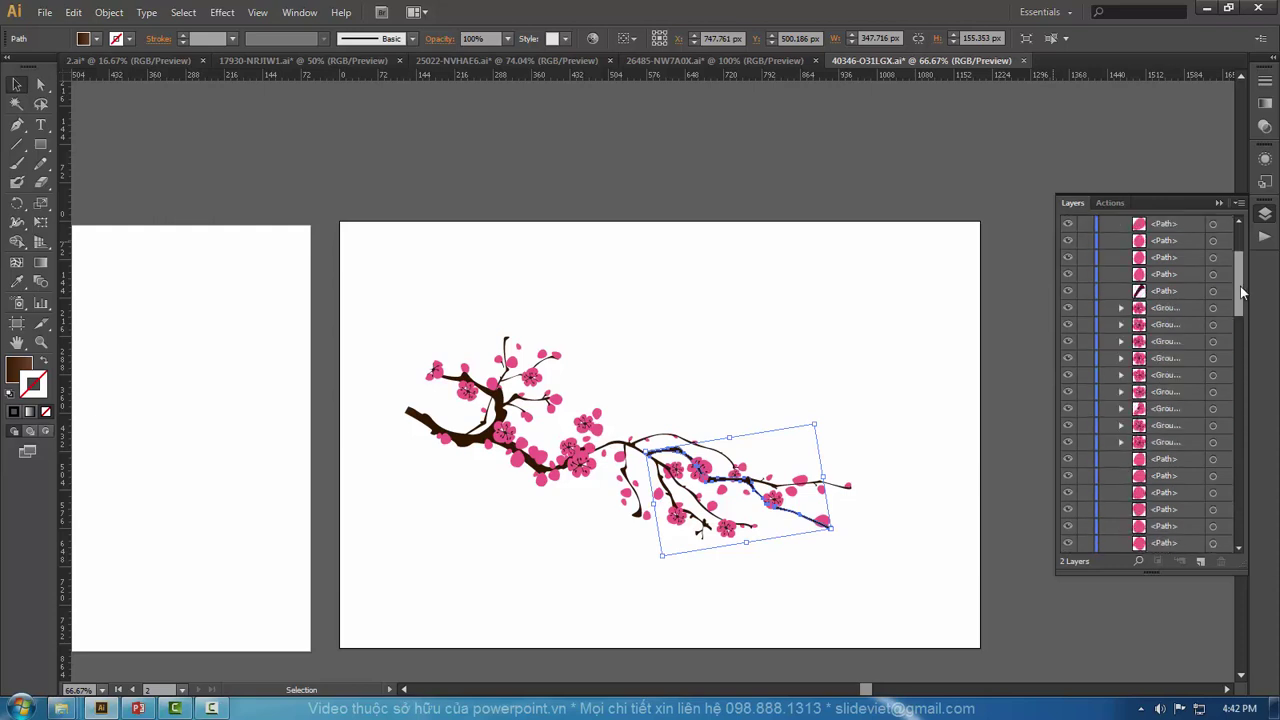
pyautogui.scroll(3, 1214, 430)
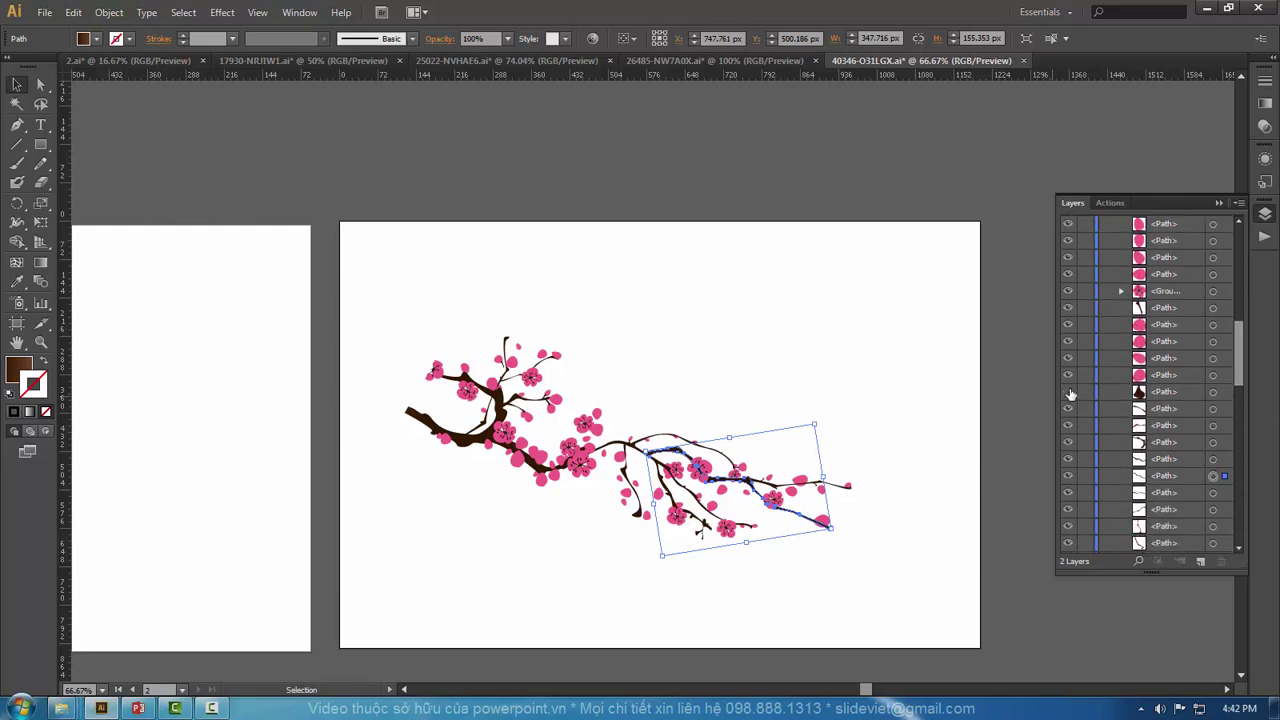
pyautogui.moveTo(1070, 441); pyautogui.dragTo(1069, 550)
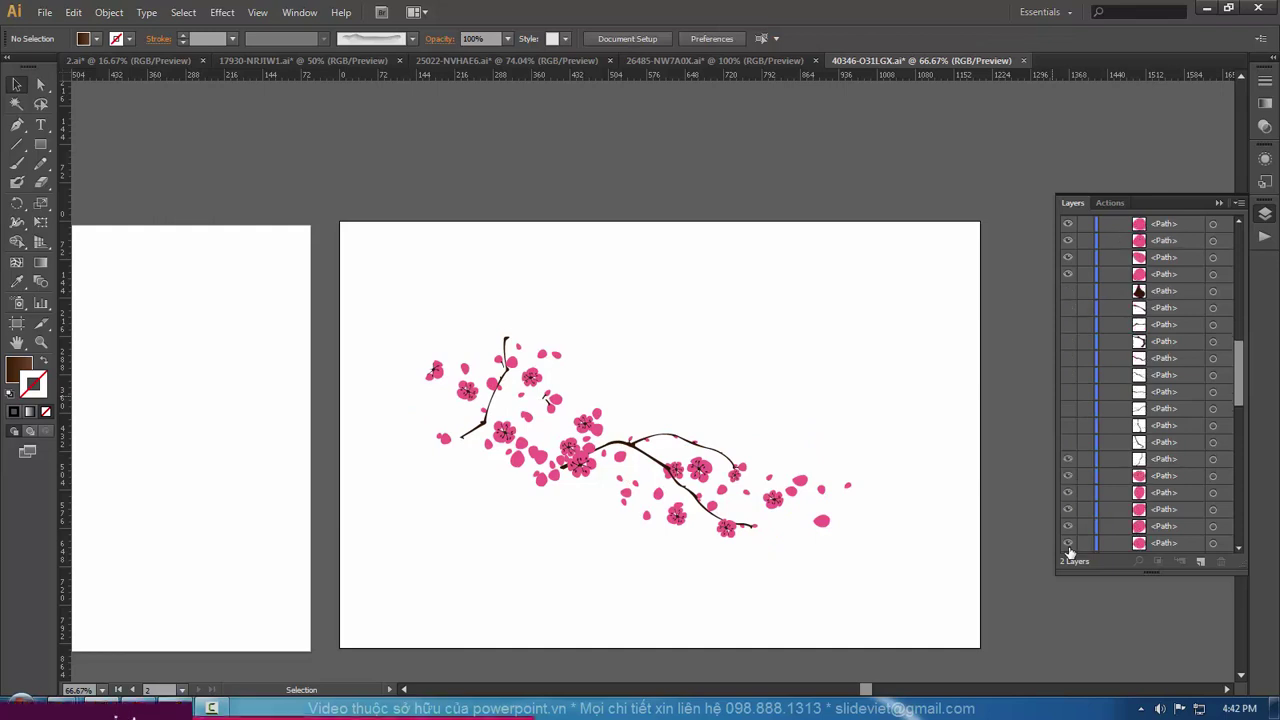
# Step: Hide the upper-left branch and the branch stroke paths so only blossoms remain
pyautogui.click(1068, 459)
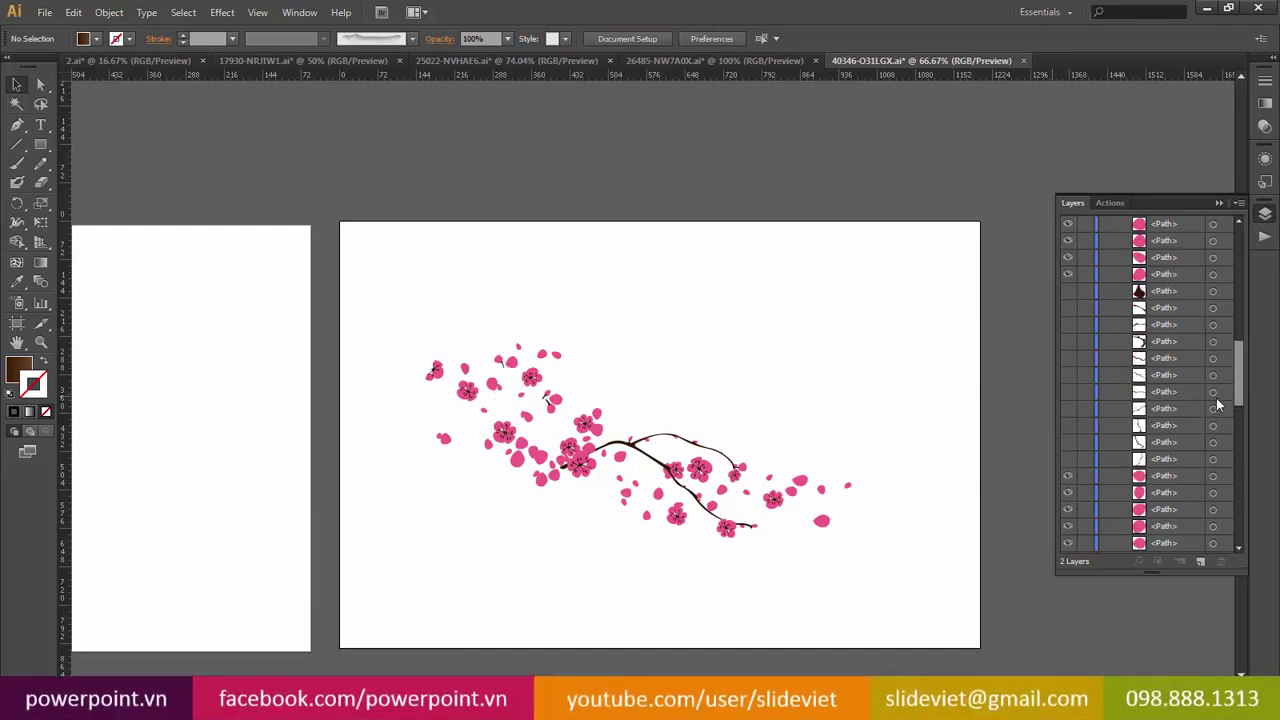
pyautogui.scroll(-5, 1217, 402)
pyautogui.scroll(-1, 1063, 310)
pyautogui.click(1066, 293)
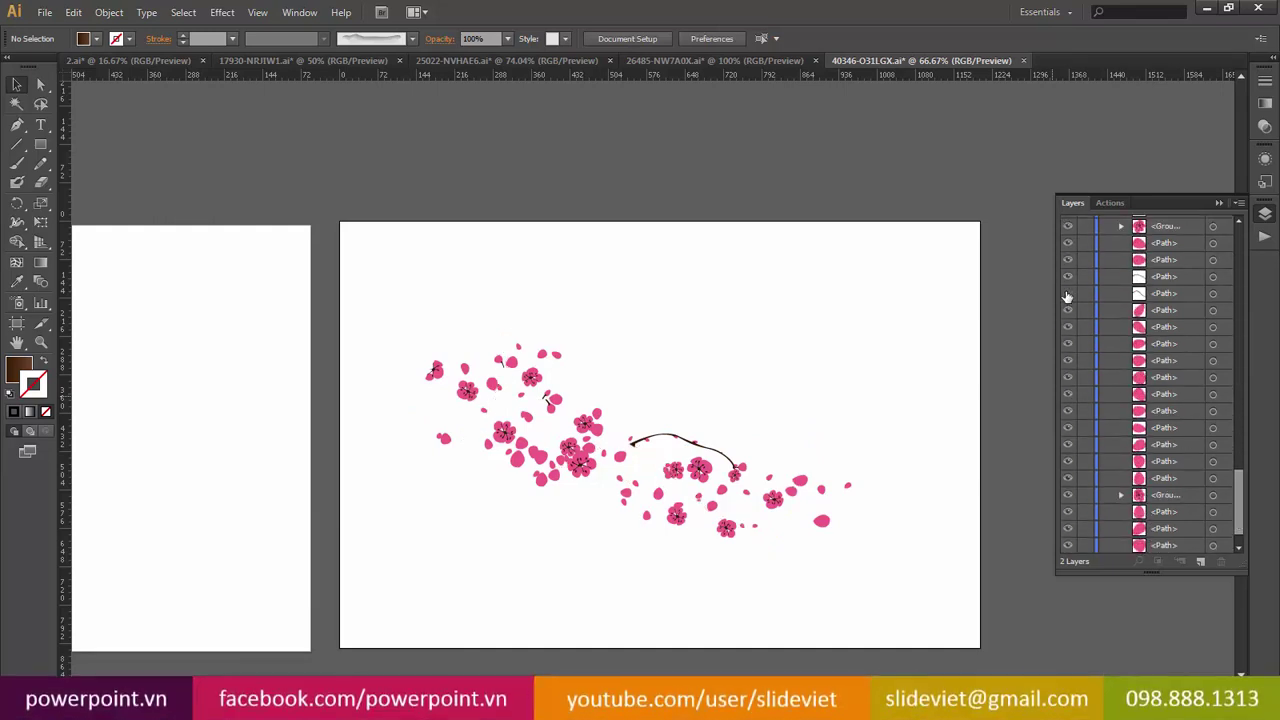
pyautogui.click(1068, 276)
pyautogui.click(1067, 293)
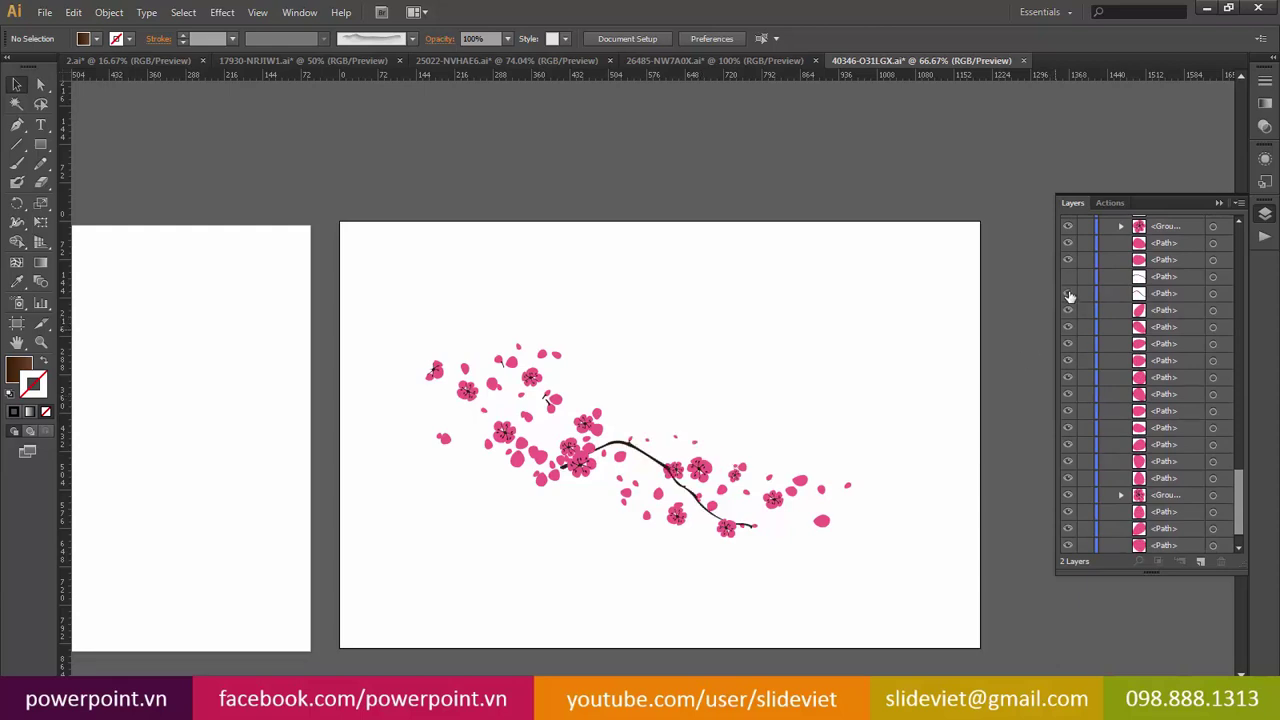
pyautogui.click(1067, 293)
pyautogui.click(1067, 276)
pyautogui.click(1067, 276)
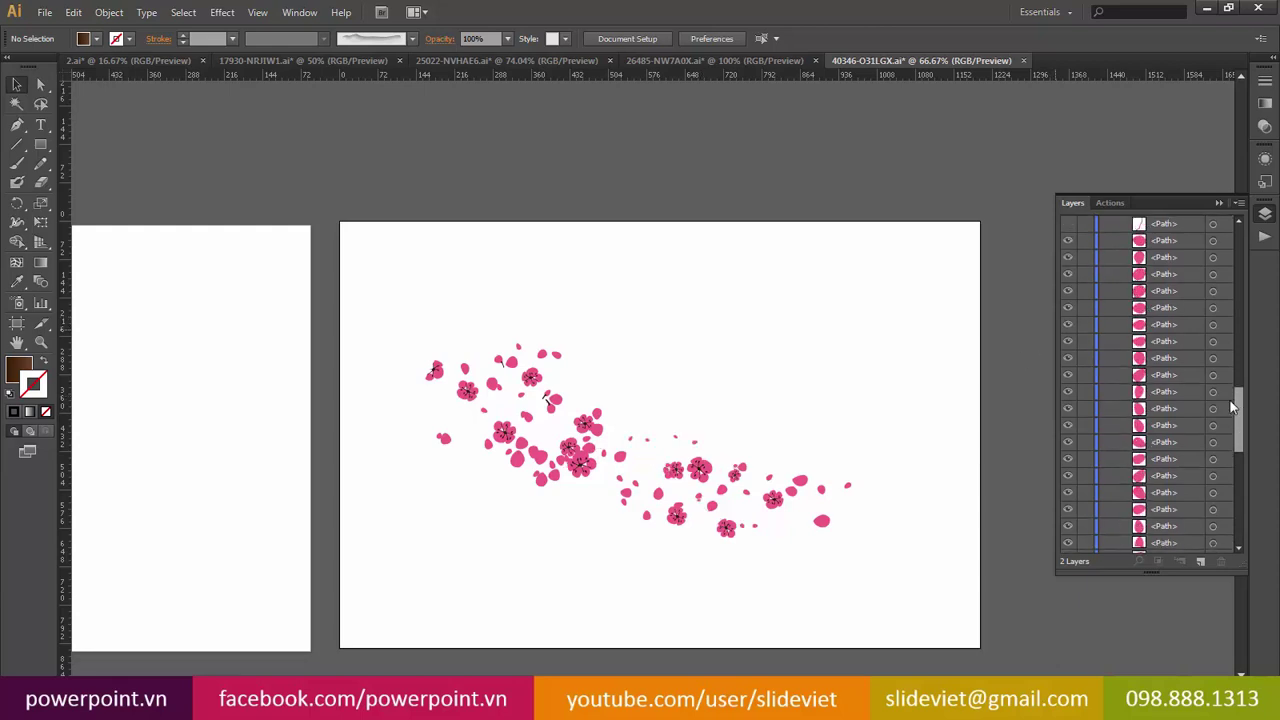
pyautogui.moveTo(1237, 500); pyautogui.dragTo(1227, 228)
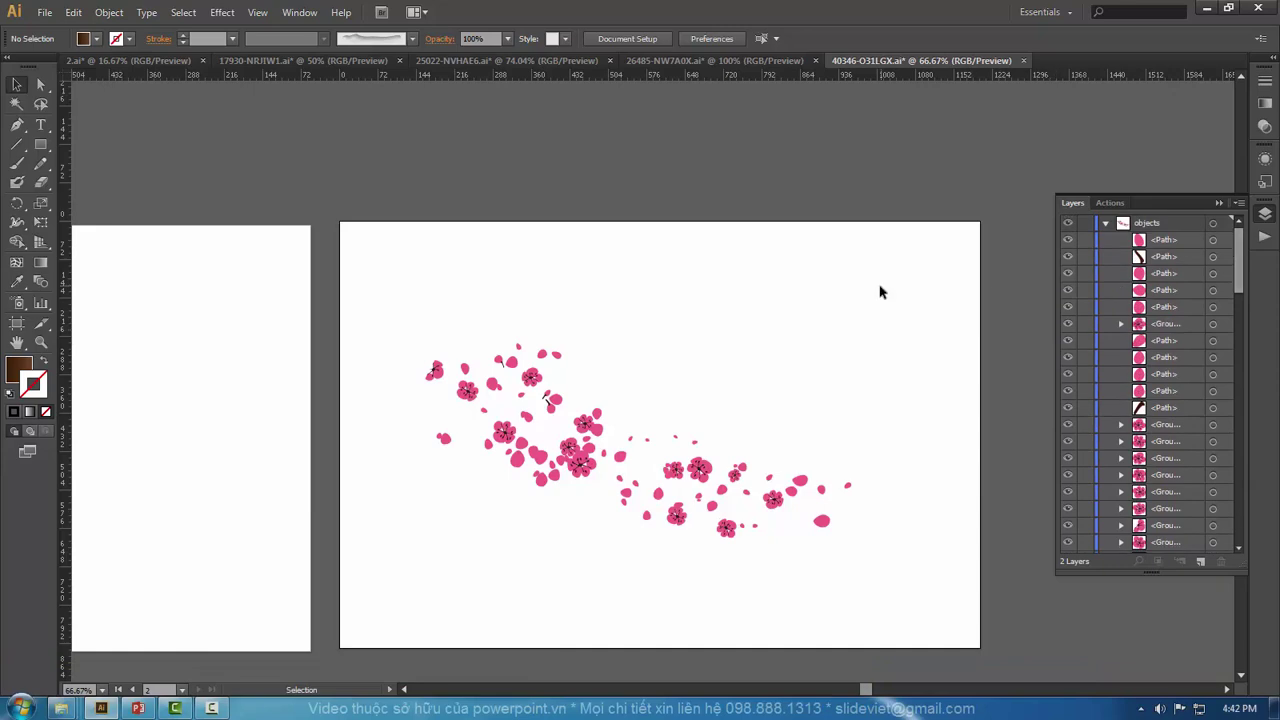
# Step: Export the blossom artwork to the Desktop as an Enhanced Metafile (*.EMF)
pyautogui.click(44, 12)
pyautogui.click(100, 316)
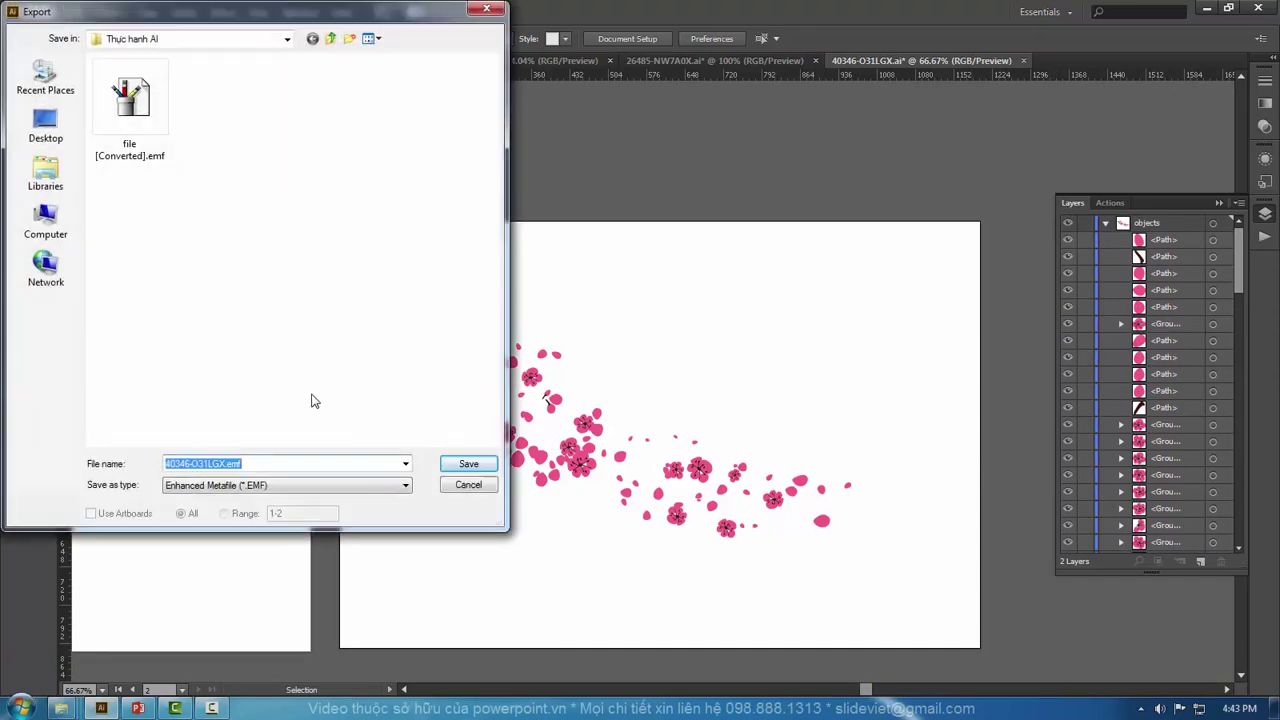
pyautogui.click(46, 125)
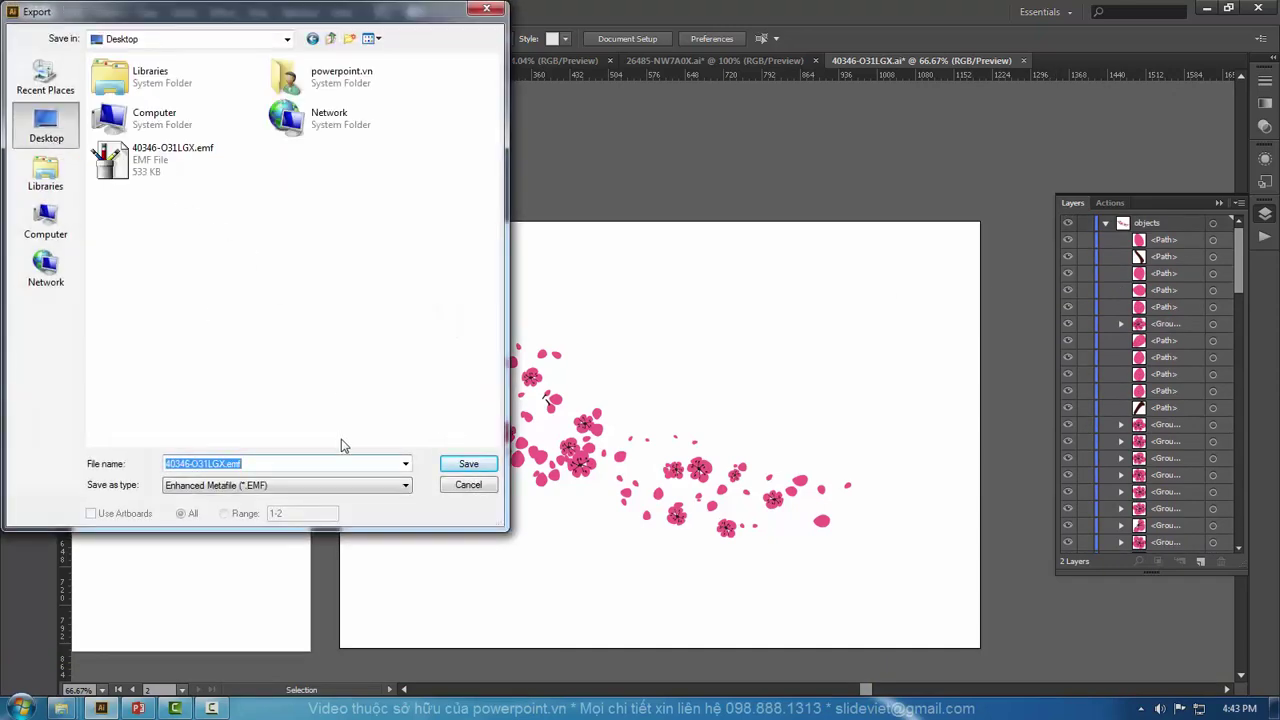
pyautogui.click(380, 487)
pyautogui.click(420, 543)
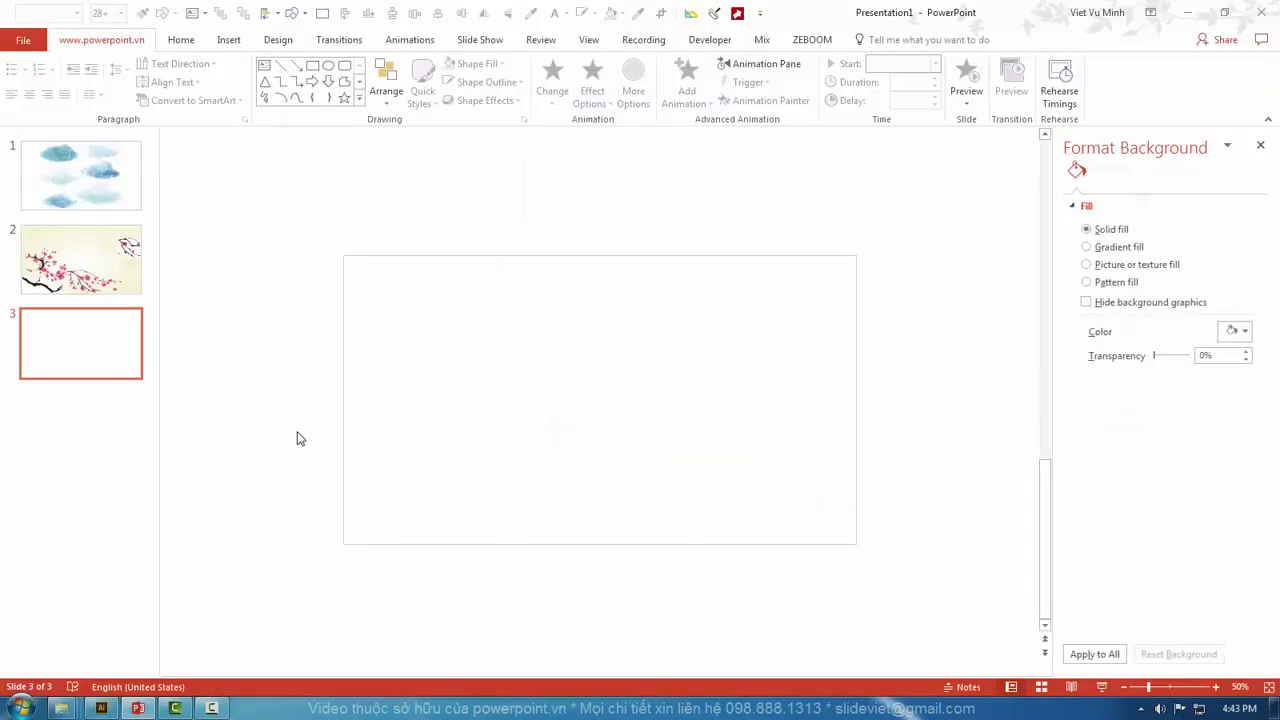
# Step: Paste the blossom EMF onto slide 3, convert it to editable shapes, and regroup it
pyautogui.hotkey('ctrl', 'v')
pyautogui.hotkey('ctrl', 'shift', 'g')
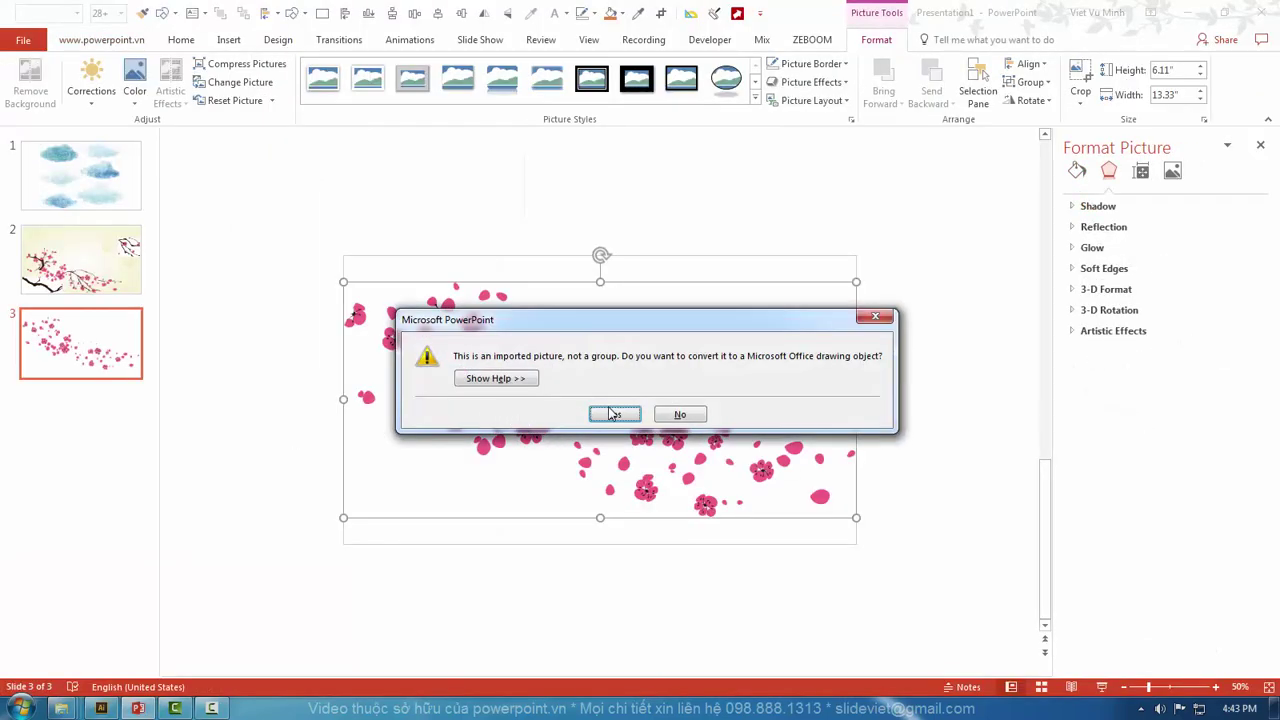
pyautogui.click(612, 414)
pyautogui.hotkey('ctrl', 'shift', 'g')
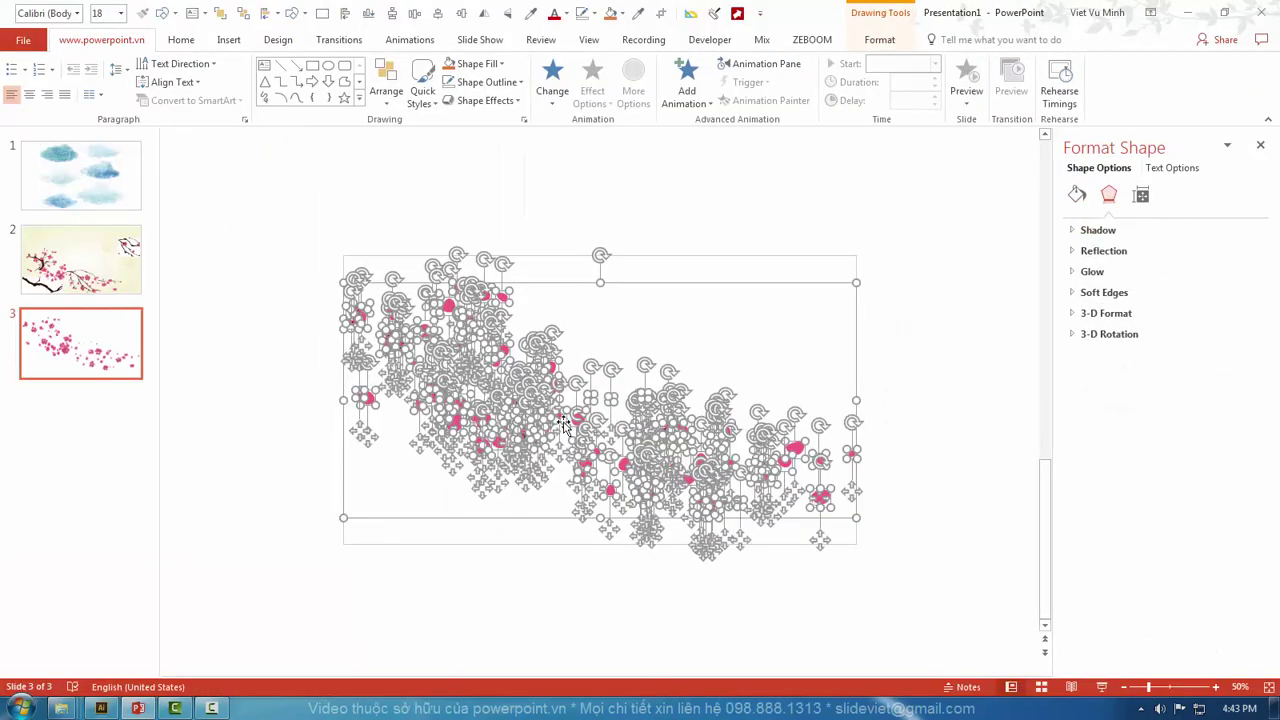
pyautogui.click(275, 405)
pyautogui.moveTo(257, 211)
pyautogui.mouseDown()
pyautogui.moveTo(840, 549)
pyautogui.moveTo(950, 590)
pyautogui.mouseUp()
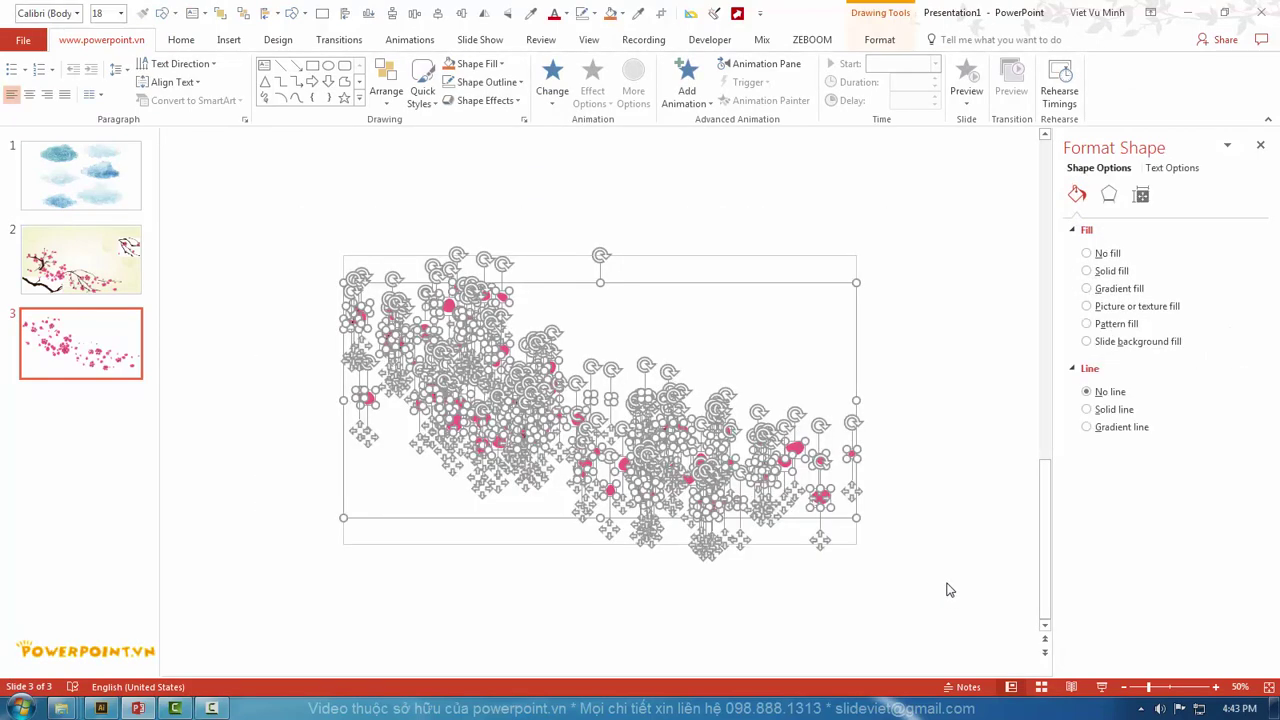
pyautogui.click(950, 590)
pyautogui.click(838, 358)
# Step: Give slide 3 a blue solid-fill background
pyautogui.click(907, 433)
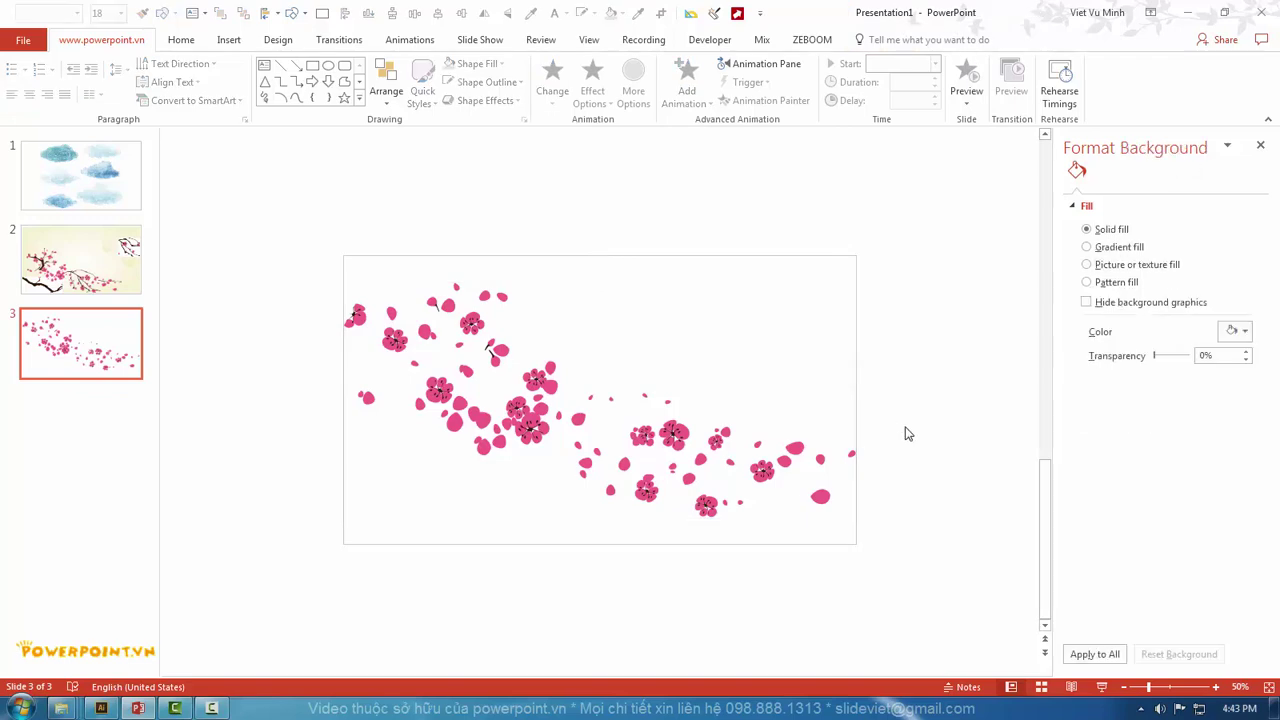
pyautogui.click(1240, 331)
pyautogui.click(1203, 388)
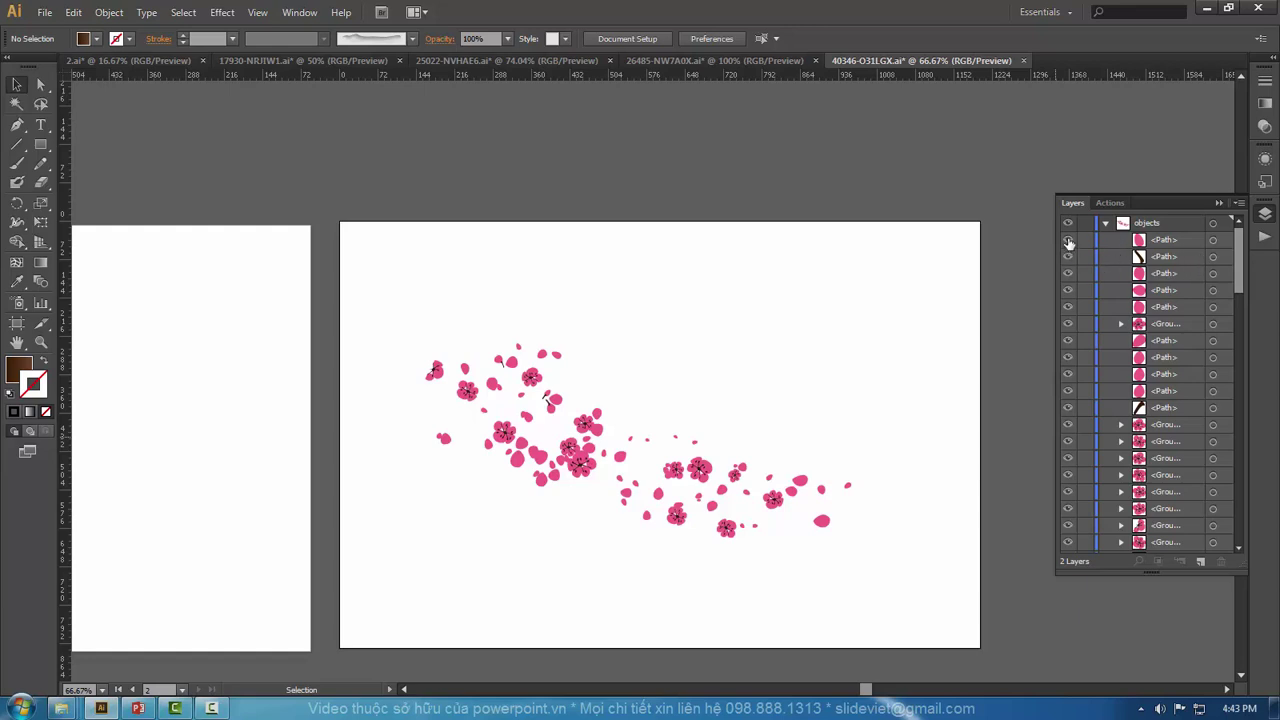
# Step: Hide the blossom paths in the Layers panel
pyautogui.moveTo(1066, 240); pyautogui.dragTo(1066, 290)
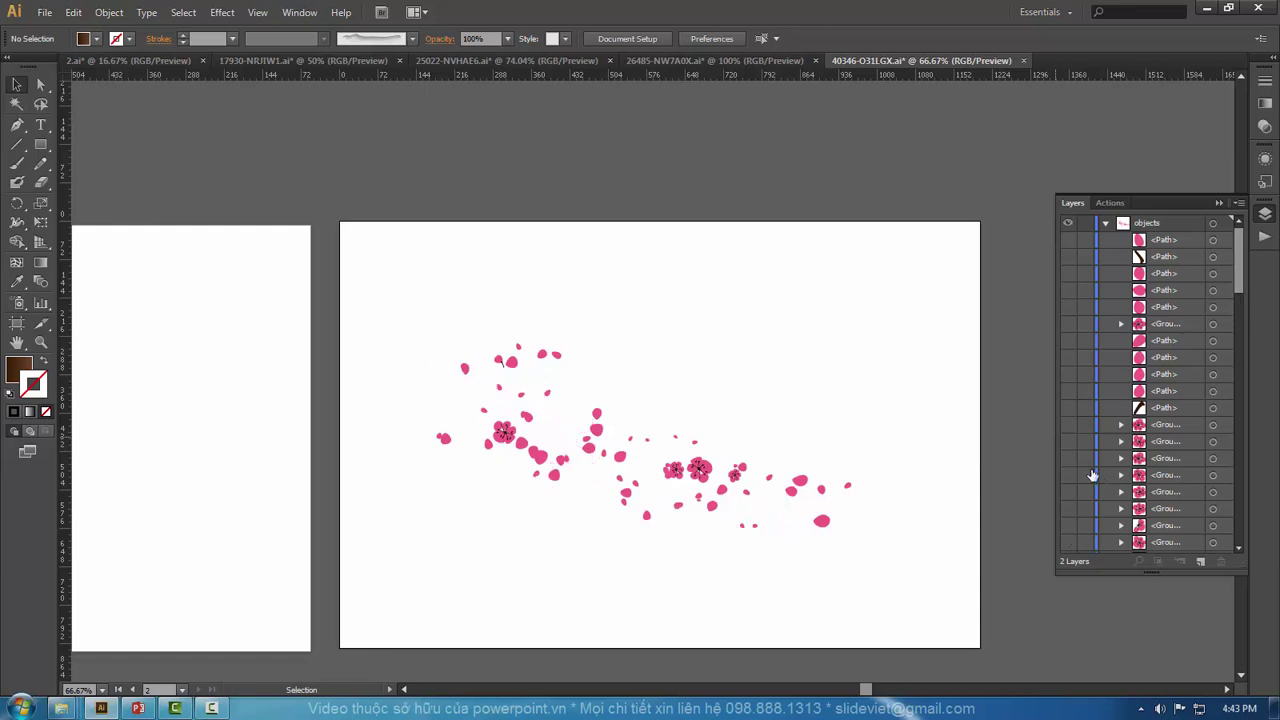
pyautogui.scroll(-5, 1190, 380)
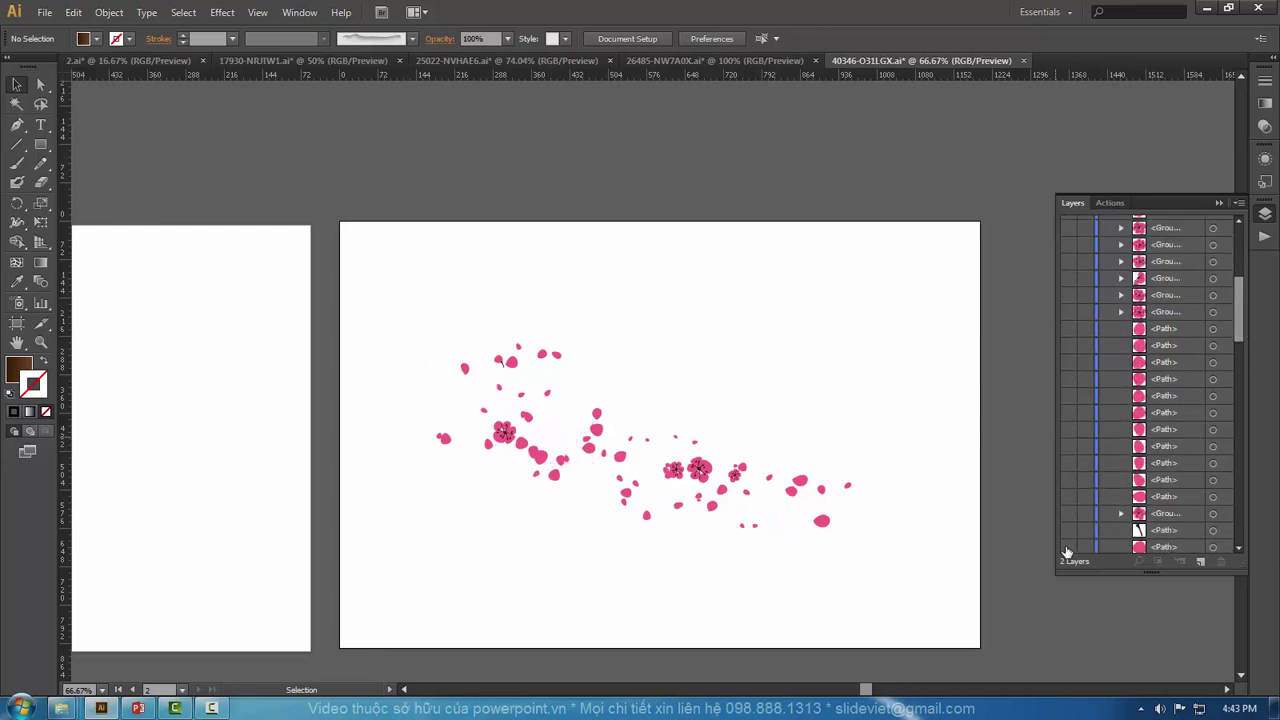
pyautogui.moveTo(1066, 530); pyautogui.dragTo(1077, 393)
pyautogui.scroll(-3, 1070, 408)
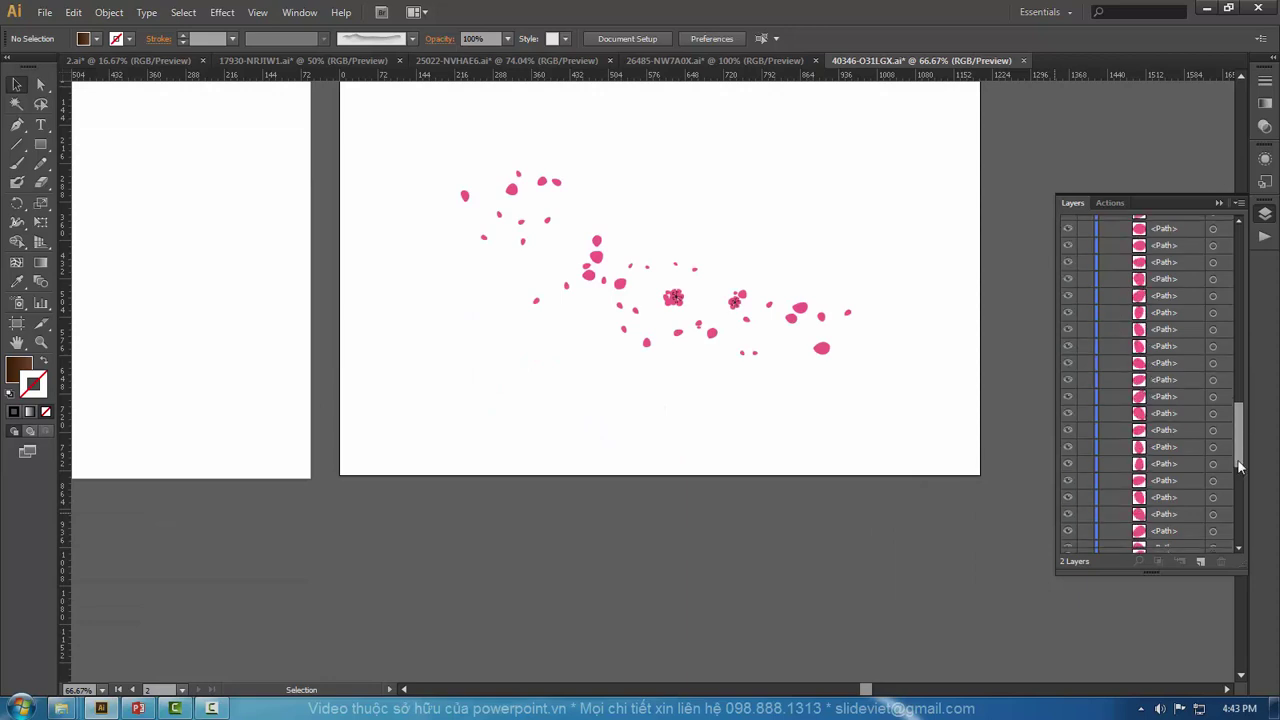
pyautogui.scroll(-5, 1150, 370)
pyautogui.moveTo(1075, 540)
pyautogui.mouseDown()
pyautogui.moveTo(1070, 380)
pyautogui.moveTo(1068, 540)
pyautogui.mouseUp()
pyautogui.scroll(-3, 1150, 400)
pyautogui.scroll(-3, 1182, 466)
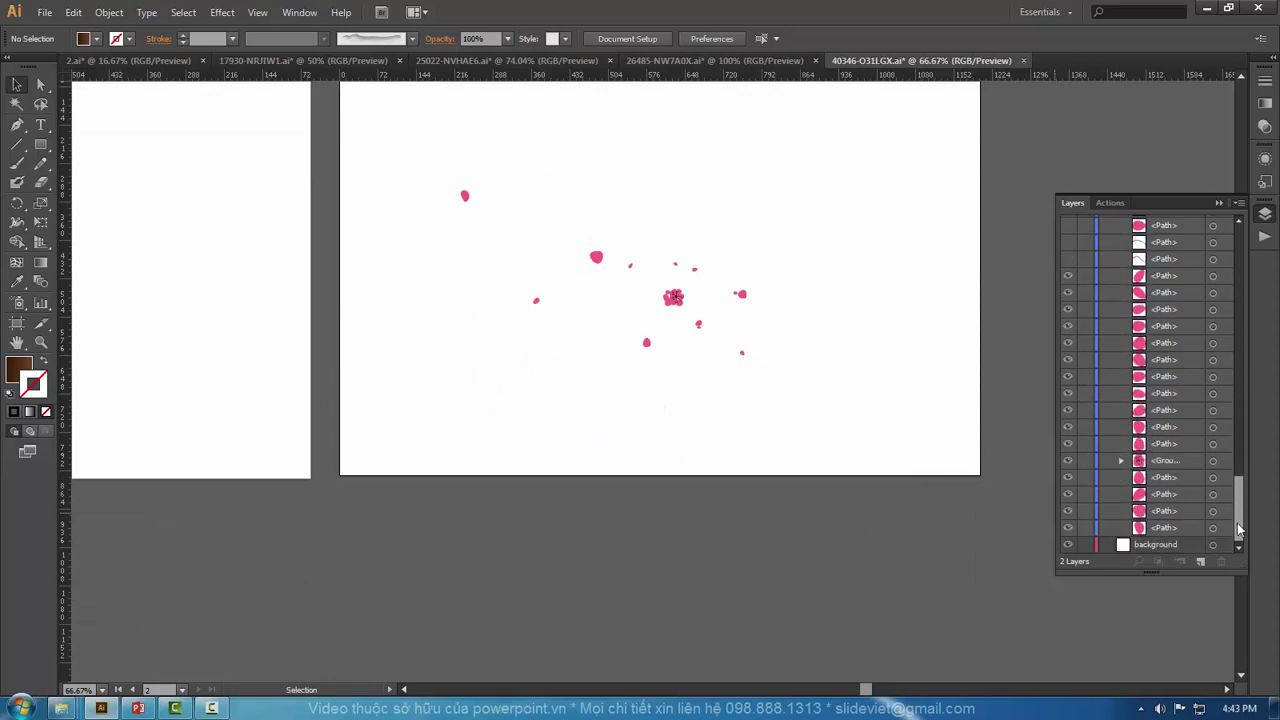
pyautogui.scroll(10, 1150, 380)
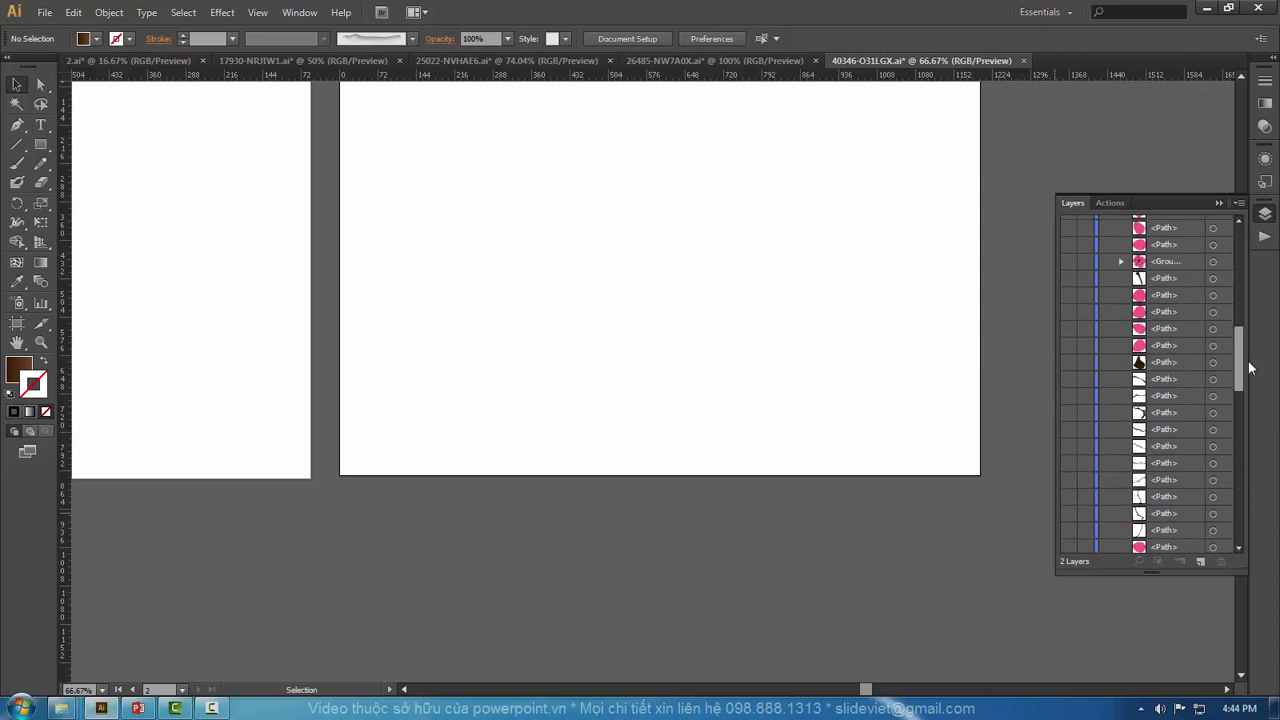
# Step: Turn the hidden branch paths back on so both dark branches show
pyautogui.click(1068, 256)
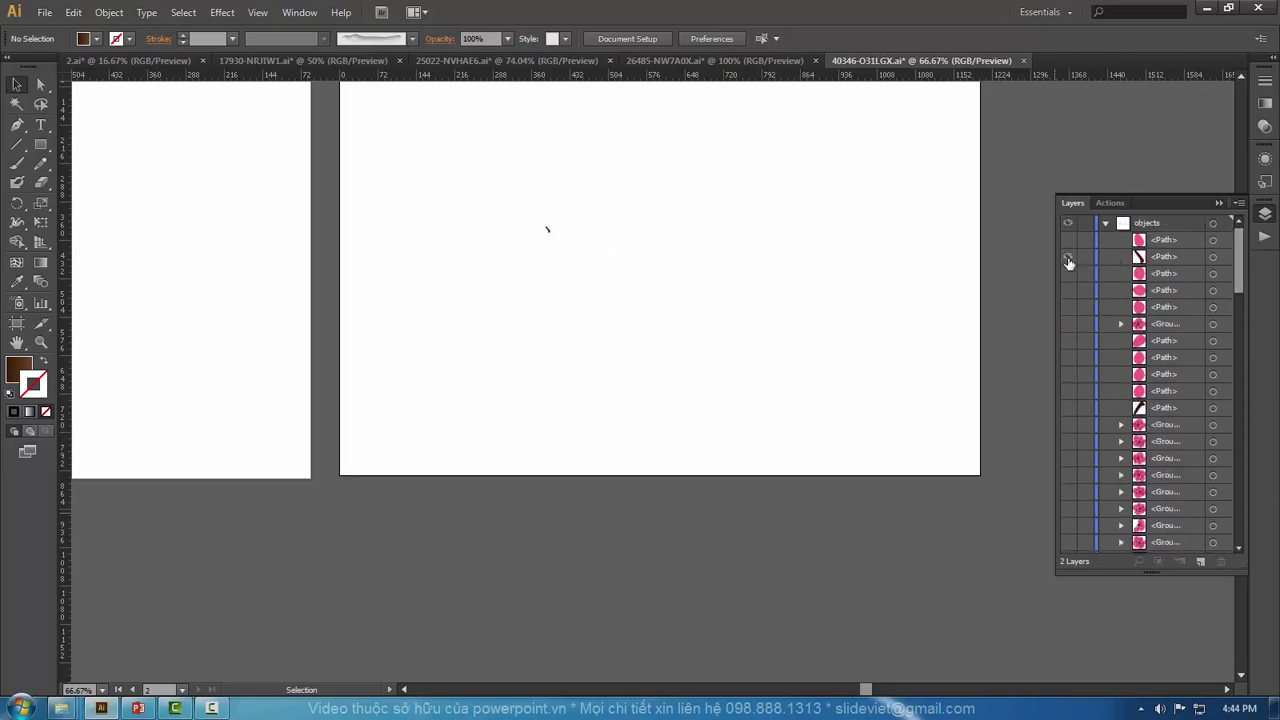
pyautogui.scroll(-3, 1083, 468)
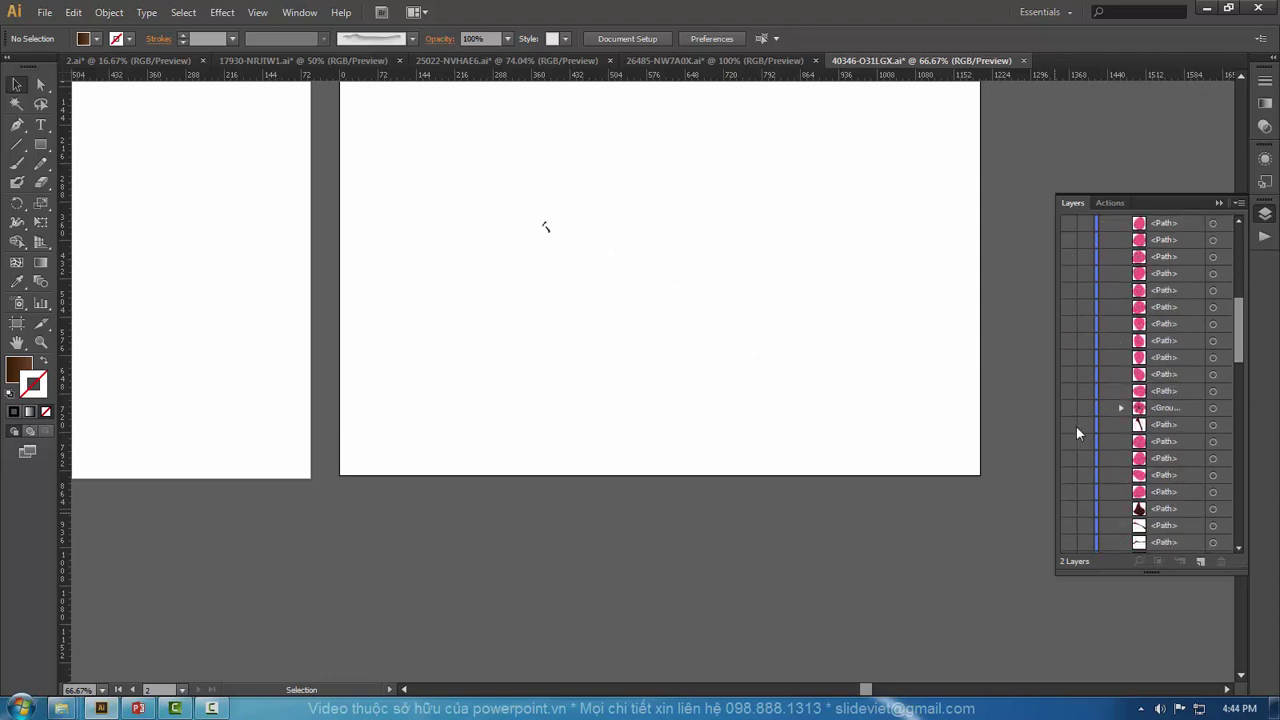
pyautogui.click(1067, 509)
pyautogui.scroll(-3, 1077, 335)
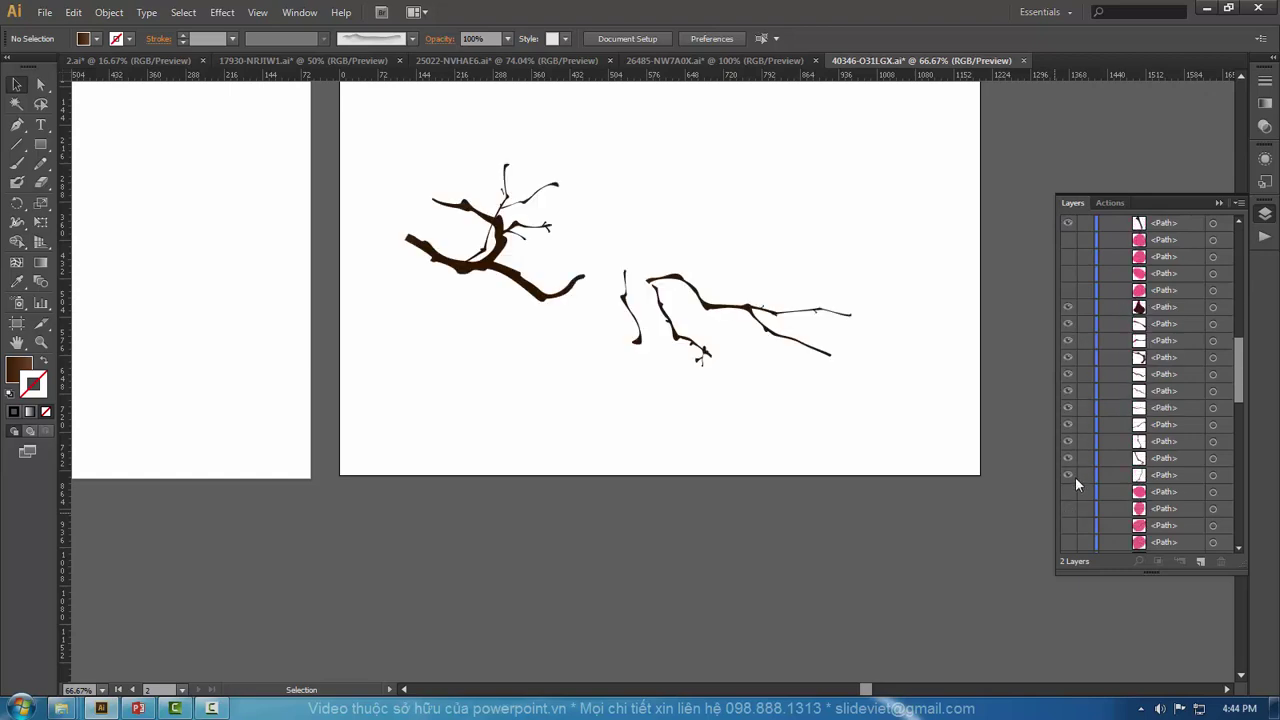
# Step: Delete the right twig from the branch artwork
pyautogui.scroll(-5, 1075, 477)
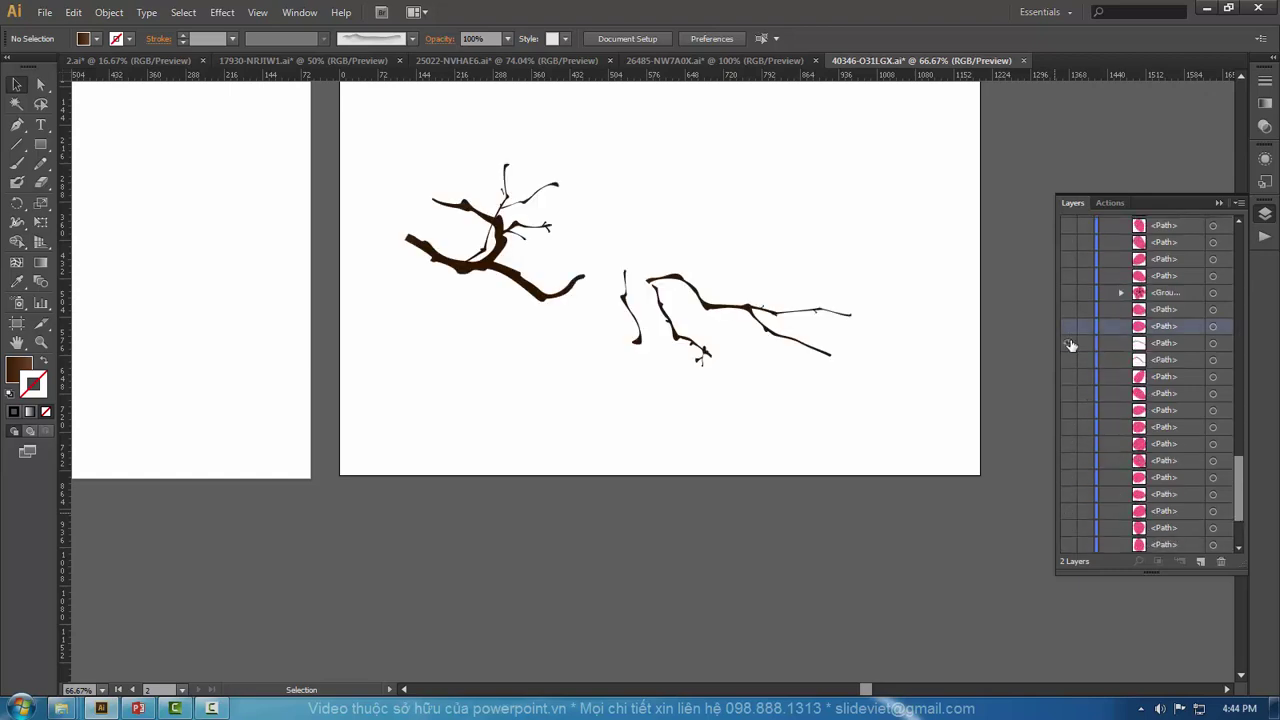
pyautogui.moveTo(1070, 344); pyautogui.dragTo(1070, 360)
pyautogui.scroll(5, 1089, 465)
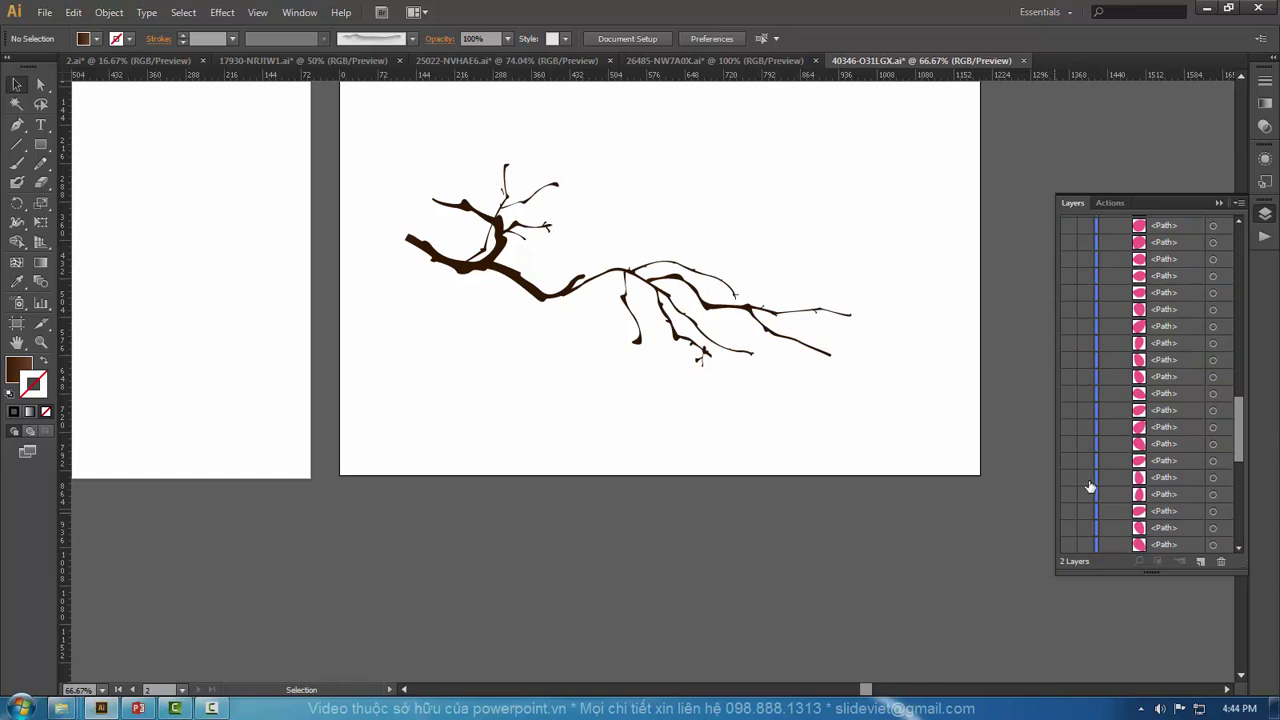
pyautogui.scroll(-3, 1090, 486)
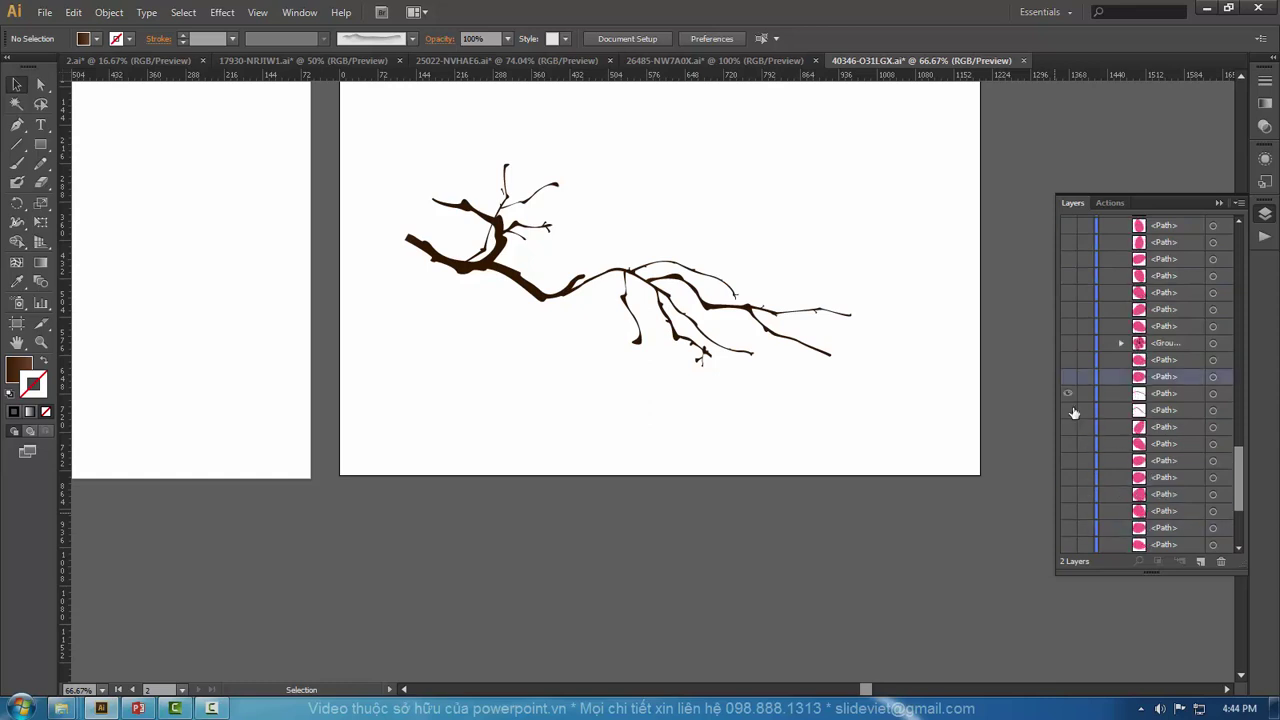
pyautogui.click(1068, 393)
pyautogui.hotkey('ctrl', 'z')
pyautogui.click(851, 400)
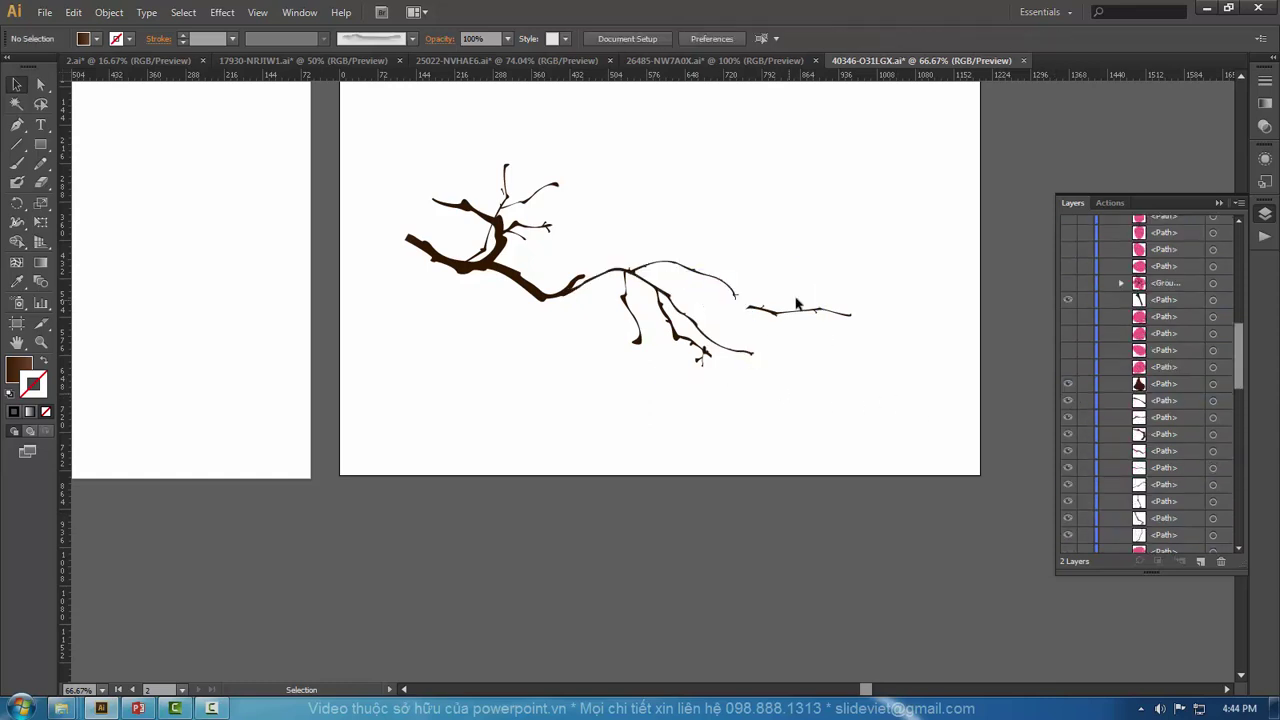
pyautogui.click(788, 312)
pyautogui.press('Delete')
# Step: Delete the thick left branch and an upper-left twig piece, then export the thin branch
pyautogui.click(475, 275)
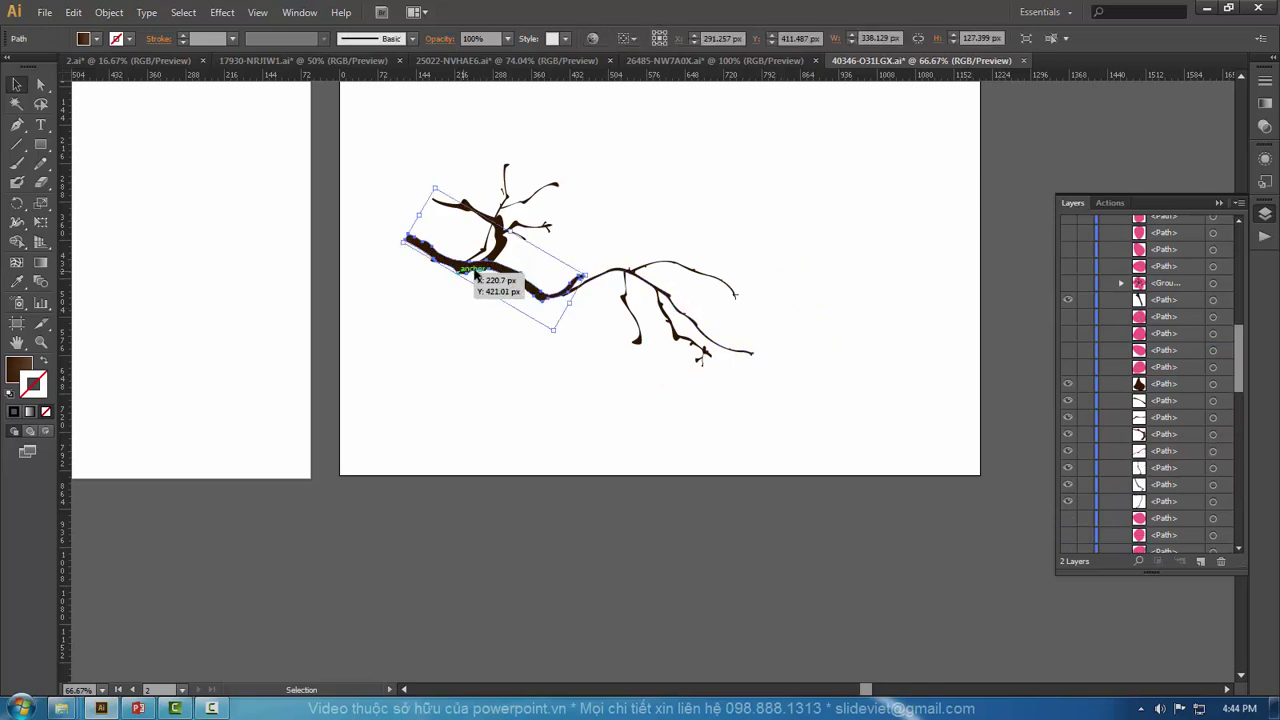
pyautogui.press('Delete')
pyautogui.click(470, 212)
pyautogui.press('Delete')
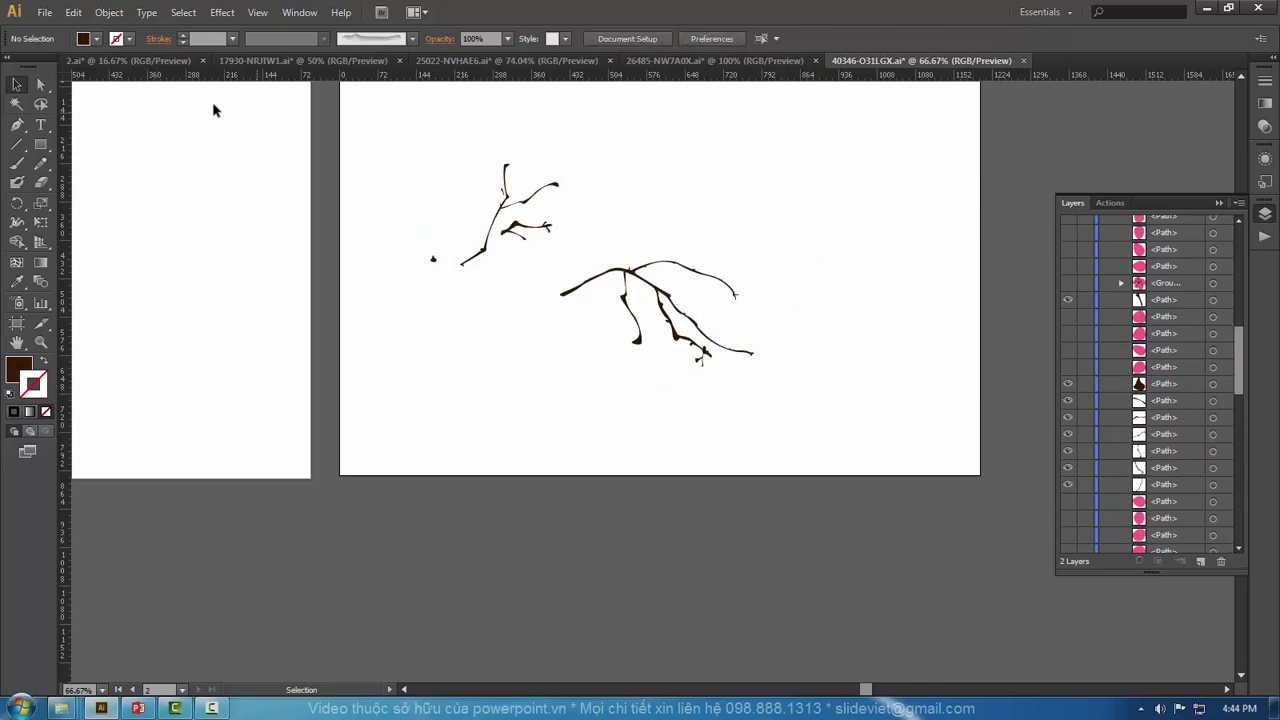
pyautogui.click(45, 12)
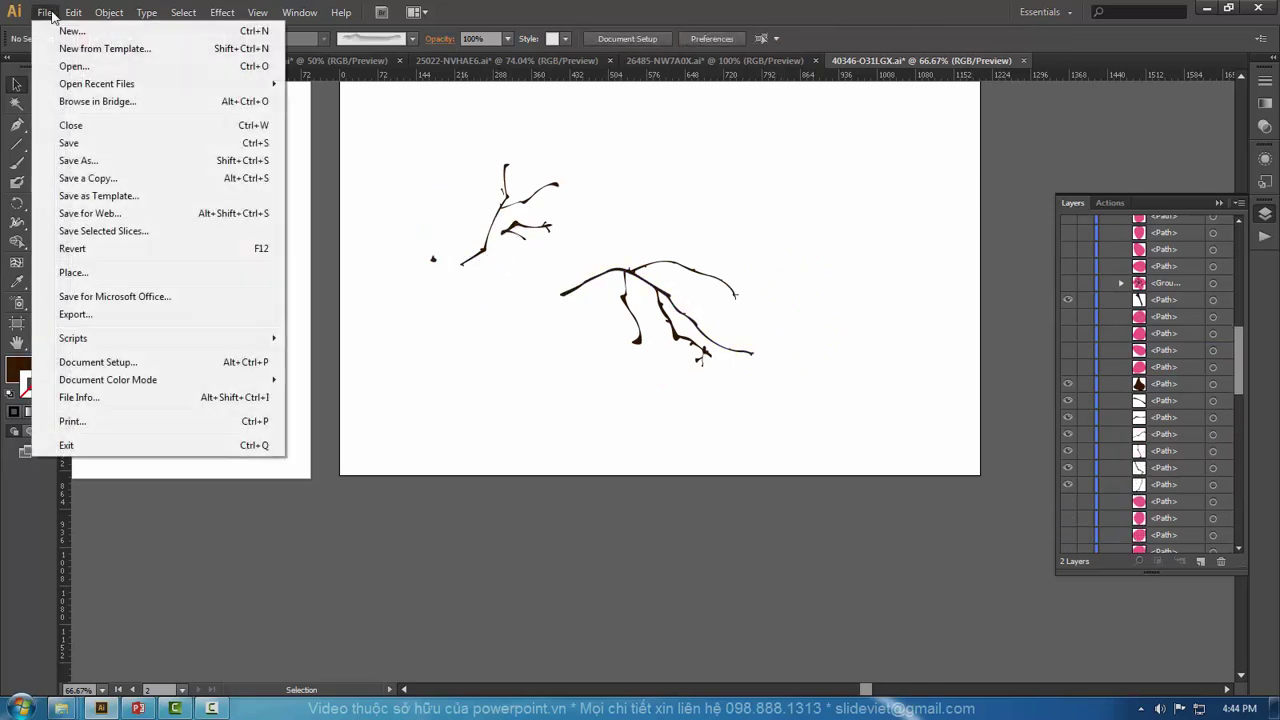
pyautogui.click(75, 316)
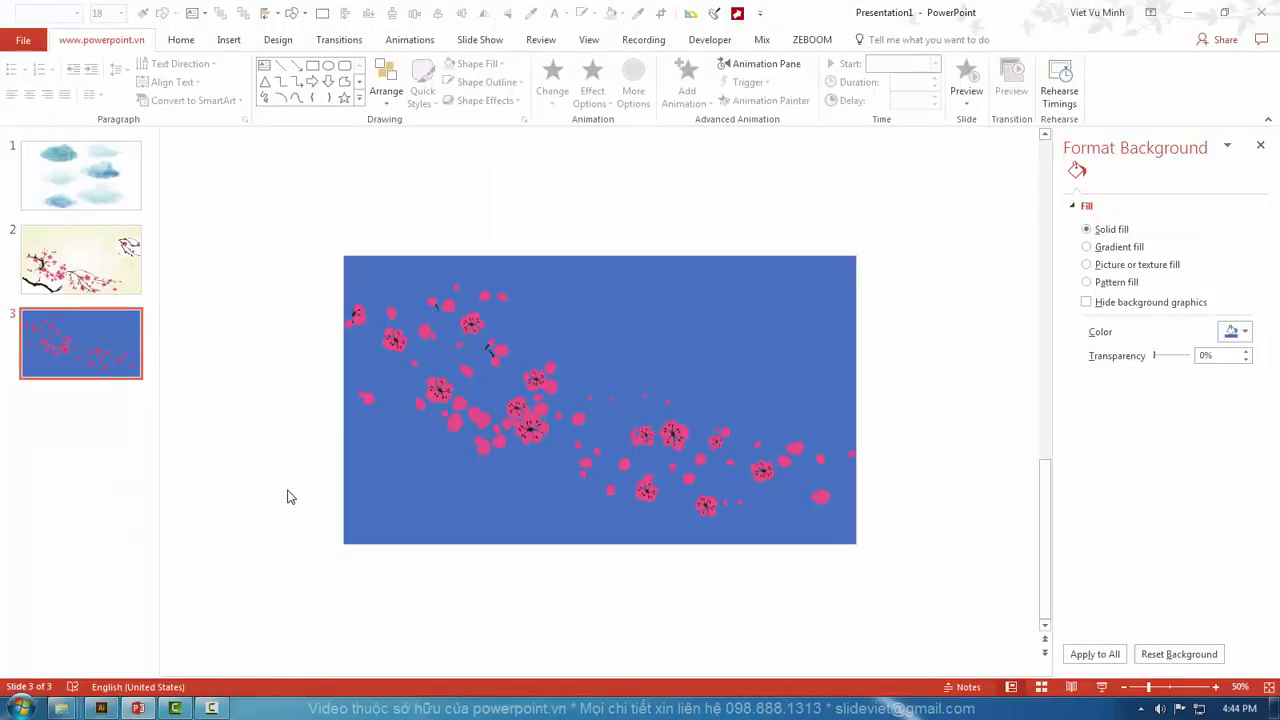
# Step: Convert the imported branch picture into a drawing object and ungroup it into pieces
pyautogui.hotkey('ctrl', 'shift', 'g')
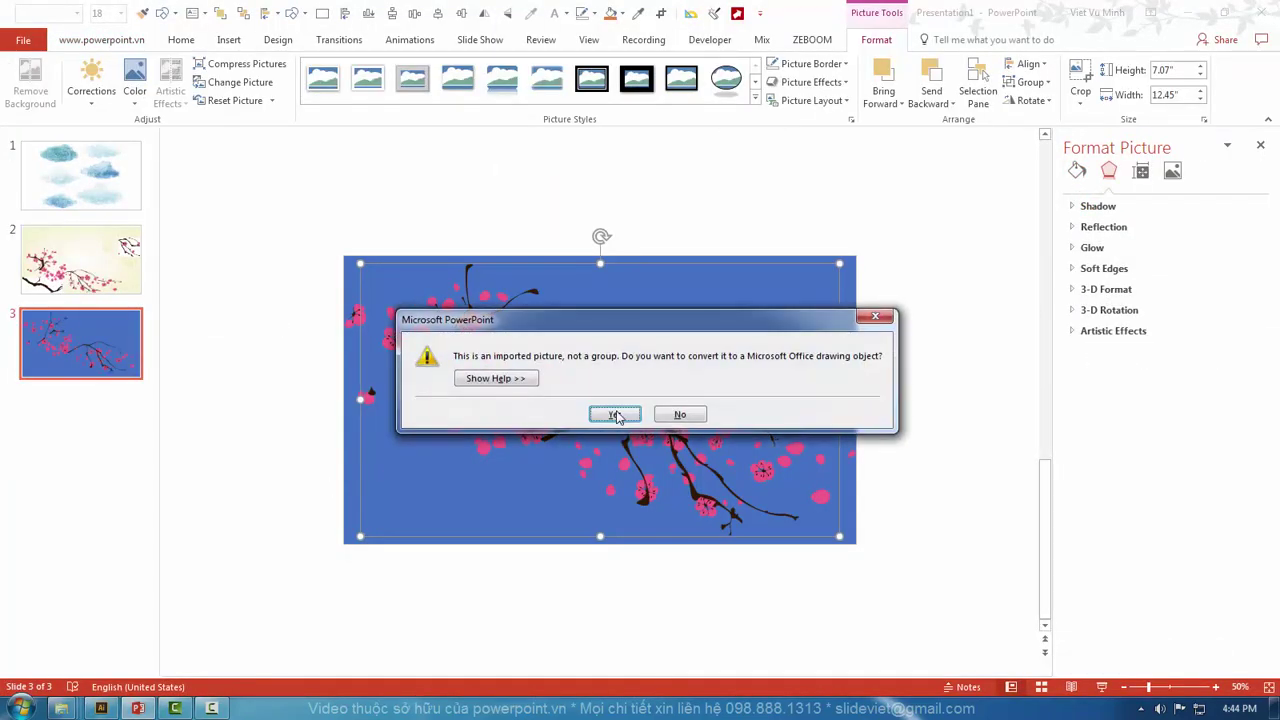
pyautogui.click(614, 412)
pyautogui.hotkey('ctrl', 'shift', 'g')
pyautogui.click(406, 433)
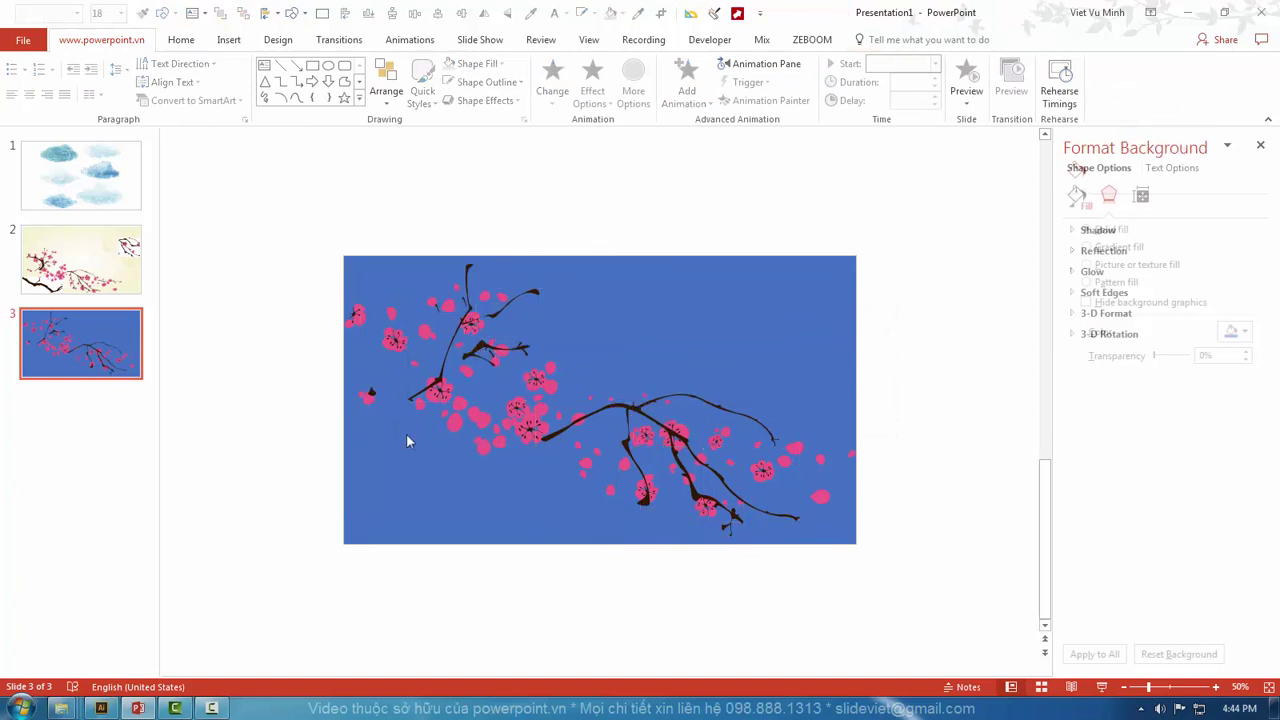
# Step: Test-move a twig piece of the branch, then undo the move
pyautogui.click(605, 417)
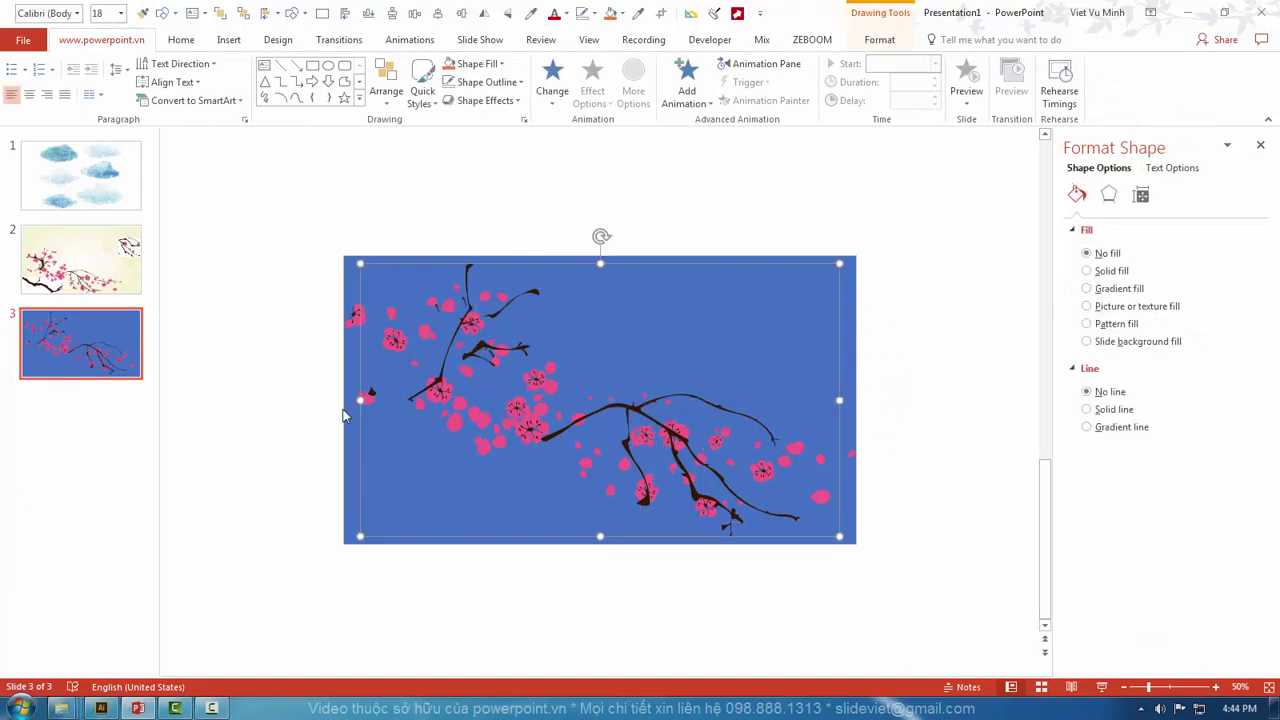
pyautogui.click(318, 416)
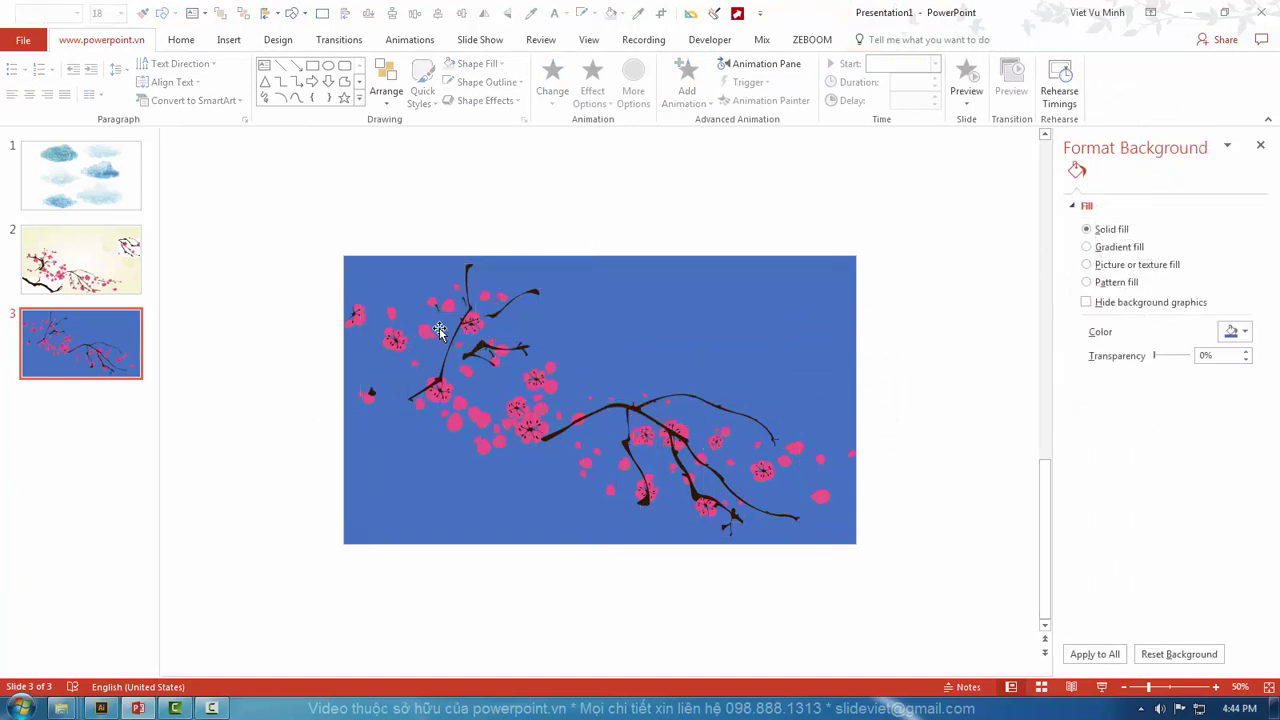
pyautogui.click(538, 292)
pyautogui.moveTo(538, 292); pyautogui.dragTo(646, 309)
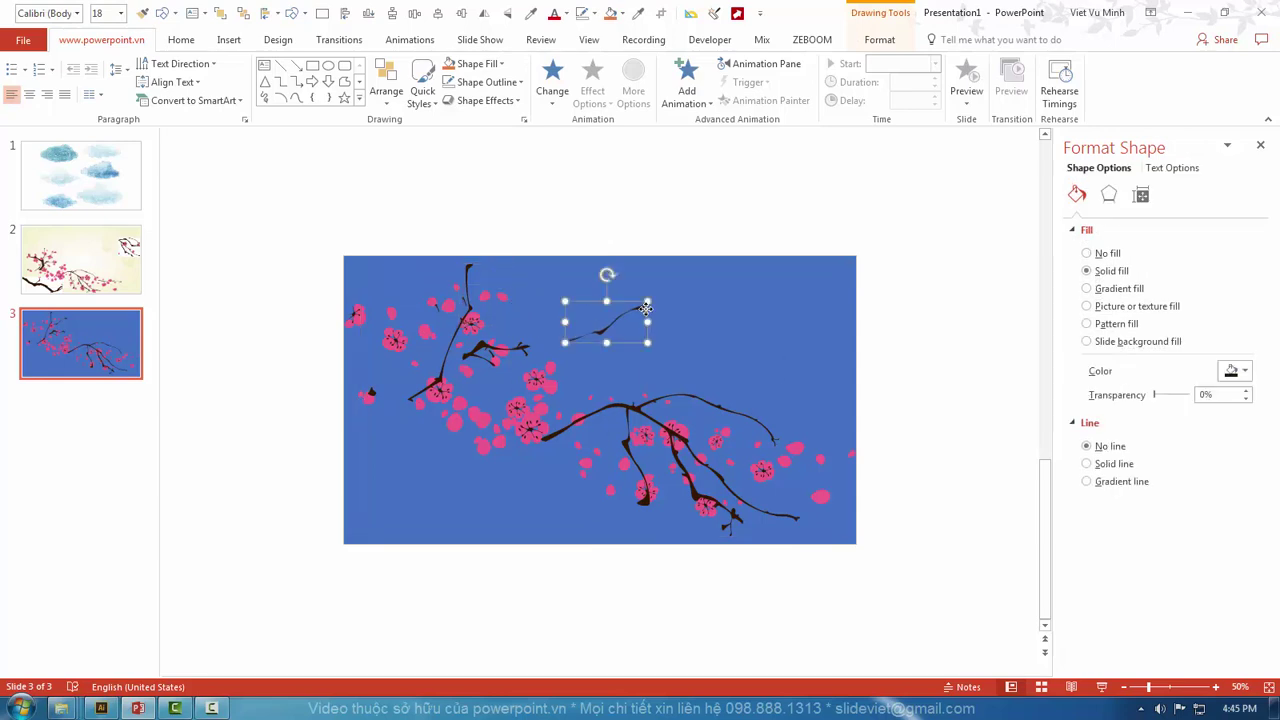
pyautogui.hotkey('ctrl', 'z')
pyautogui.click(794, 360)
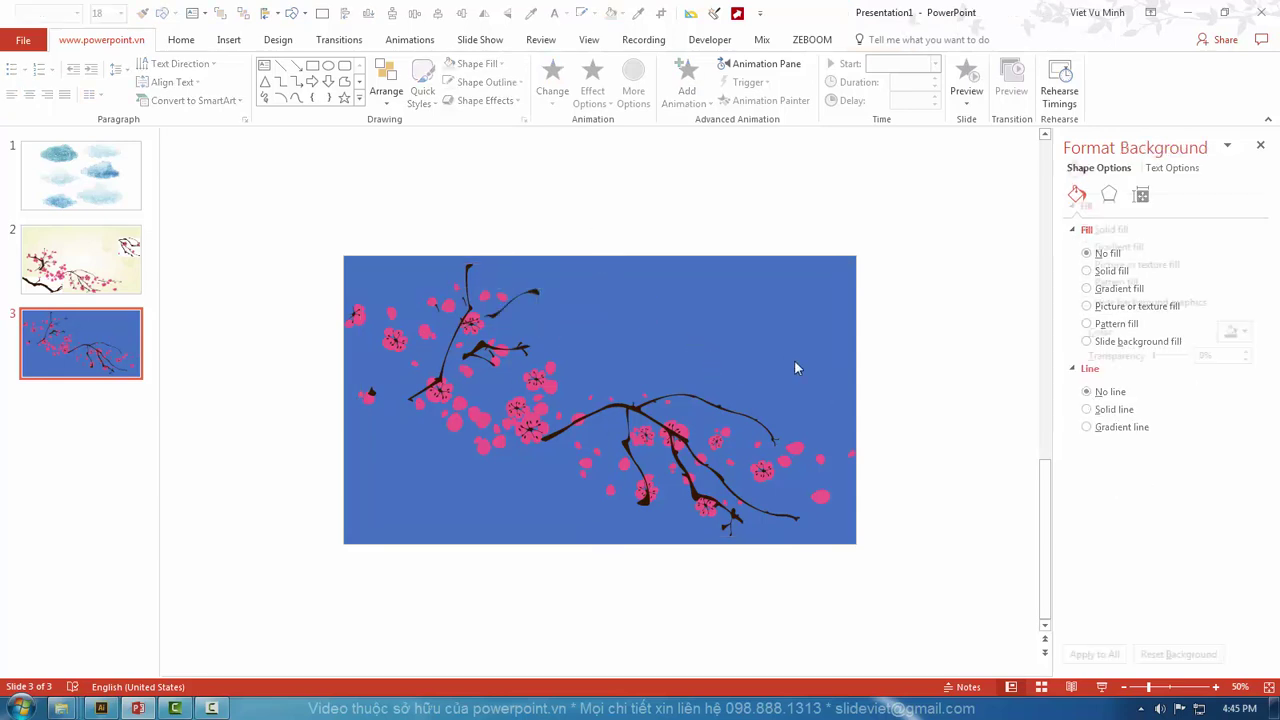
pyautogui.hotkey('alt', 'Tab')
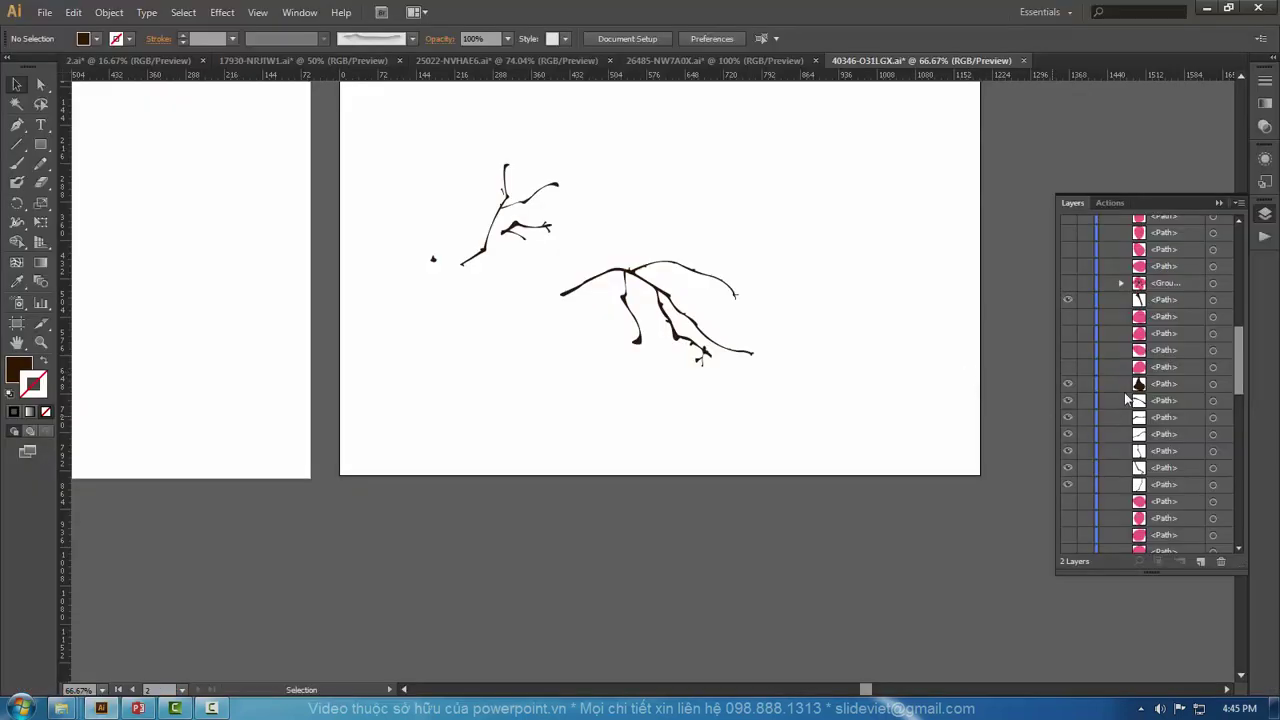
# Step: Restore the full branch artwork and delete three thin twigs on the middle branch
pyautogui.hotkey('ctrl', 'v')
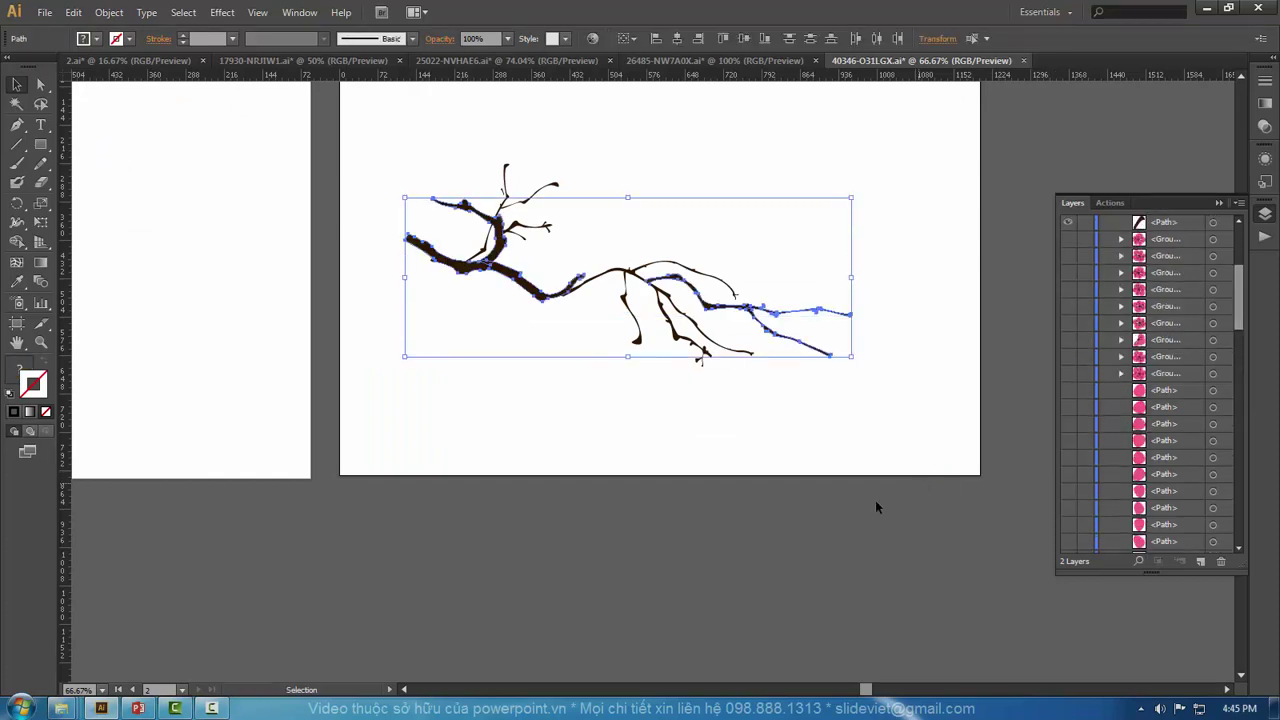
pyautogui.click(875, 505)
pyautogui.click(706, 352)
pyautogui.press('Delete')
pyautogui.click(690, 345)
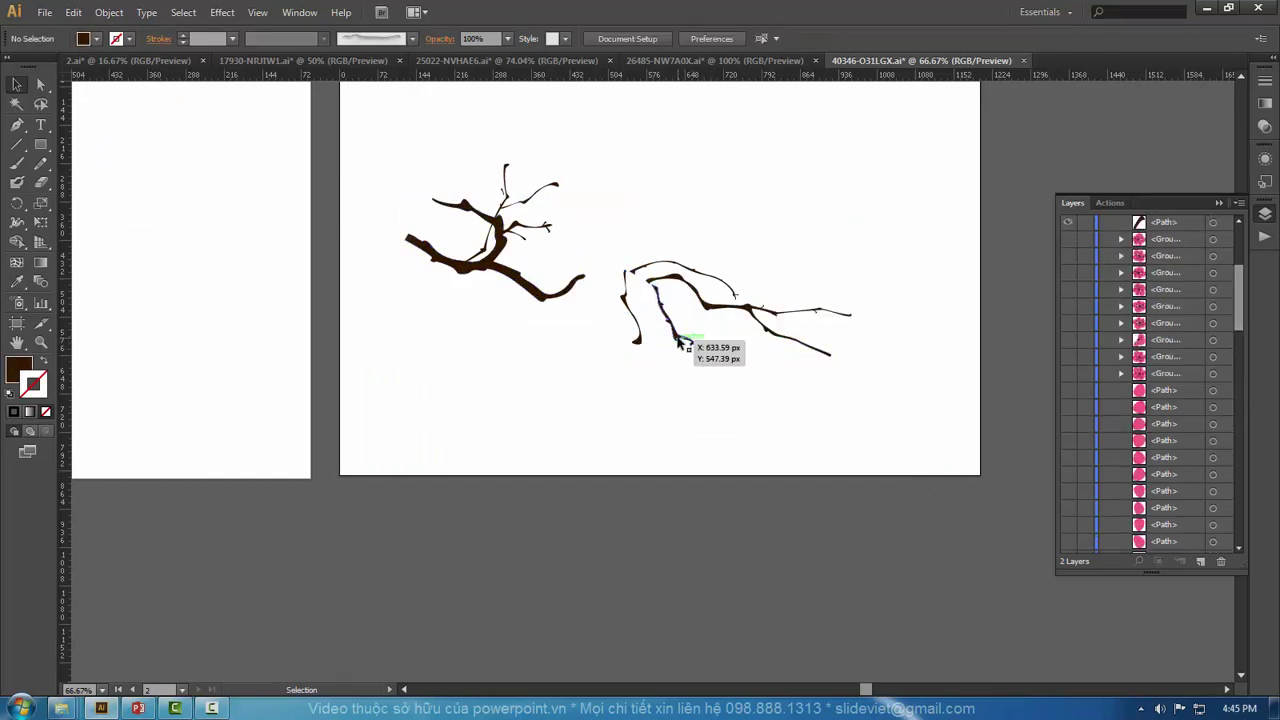
pyautogui.press('Delete')
pyautogui.click(640, 338)
pyautogui.press('Delete')
# Step: Delete the remaining thin twigs on the left branch and at the top
pyautogui.click(690, 268)
pyautogui.press('Delete')
pyautogui.click(545, 228)
pyautogui.press('Delete')
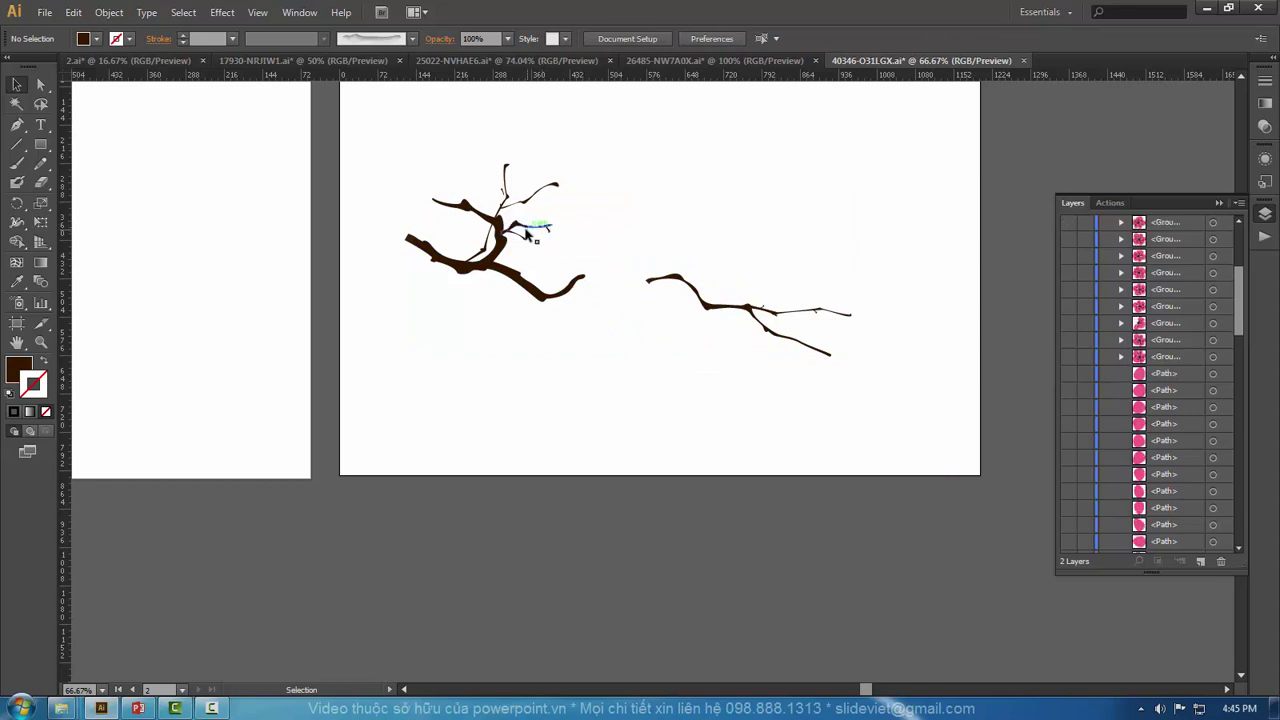
pyautogui.click(543, 229)
pyautogui.press('Delete')
pyautogui.click(508, 191)
pyautogui.press('Delete')
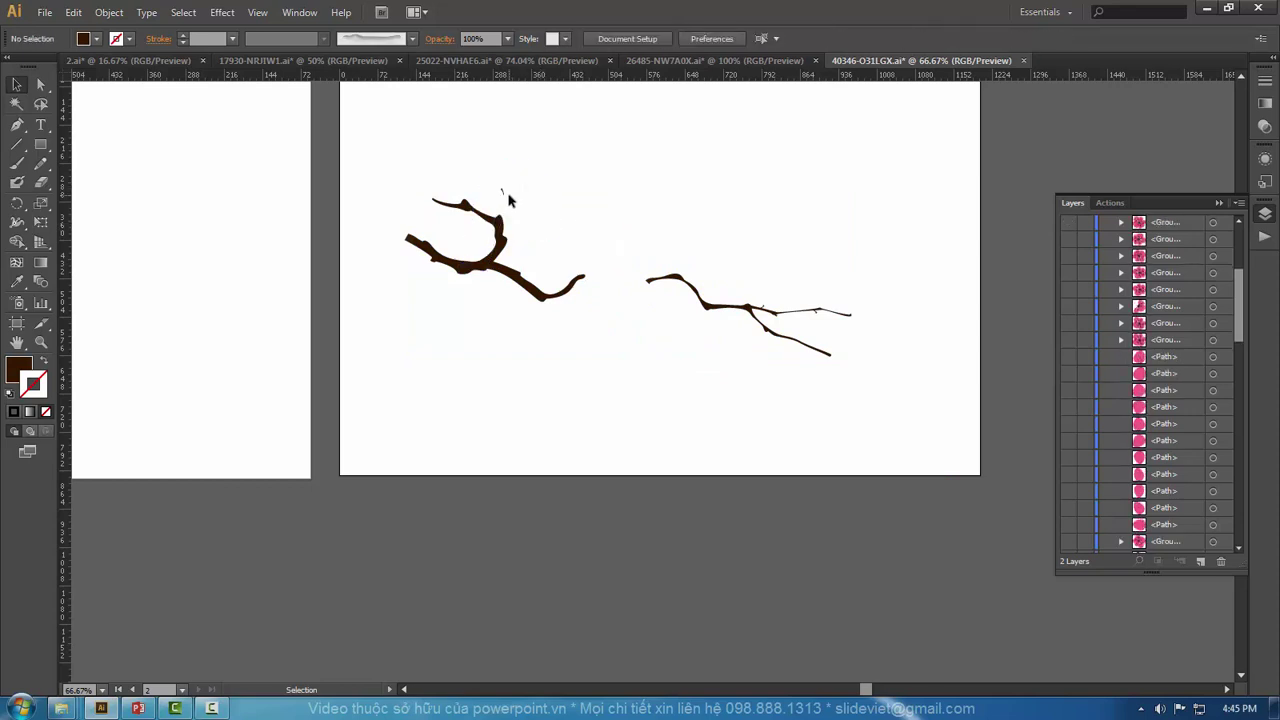
pyautogui.click(510, 192)
pyautogui.press('Delete')
pyautogui.click(44, 12)
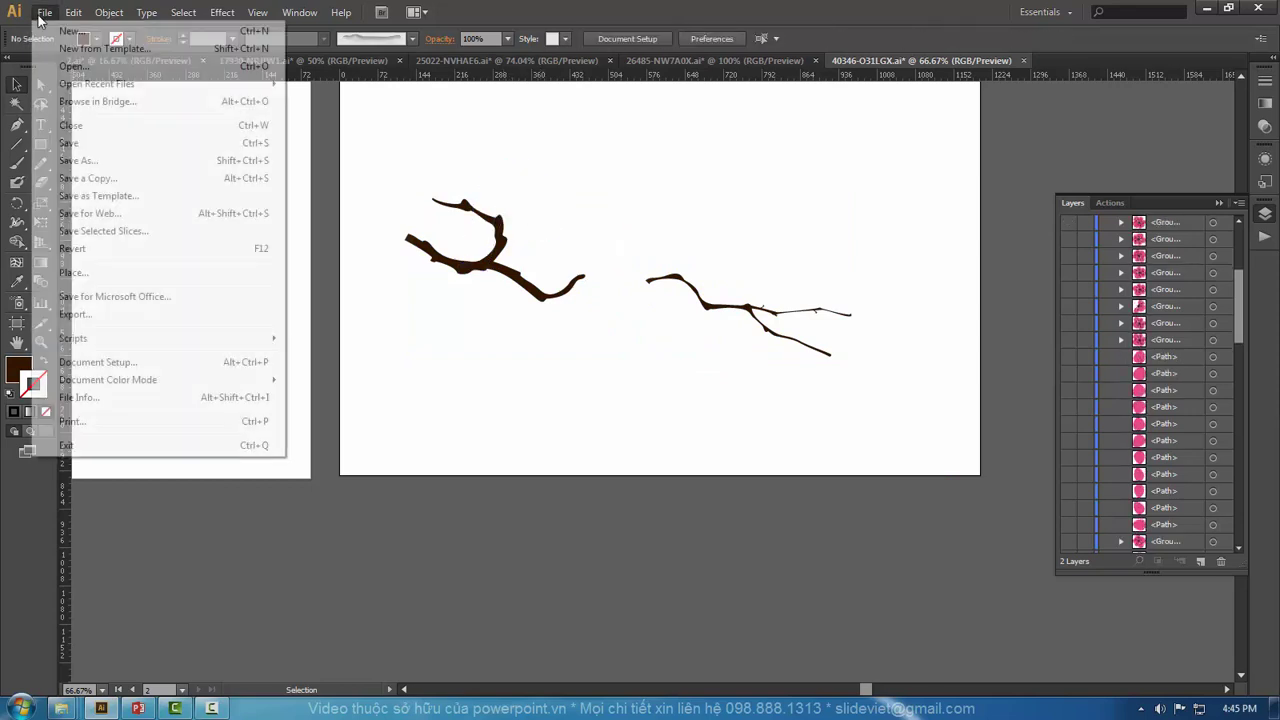
# Step: Export the thick branch artwork to the Desktop as 3.emf (Enhanced Metafile)
pyautogui.click(76, 315)
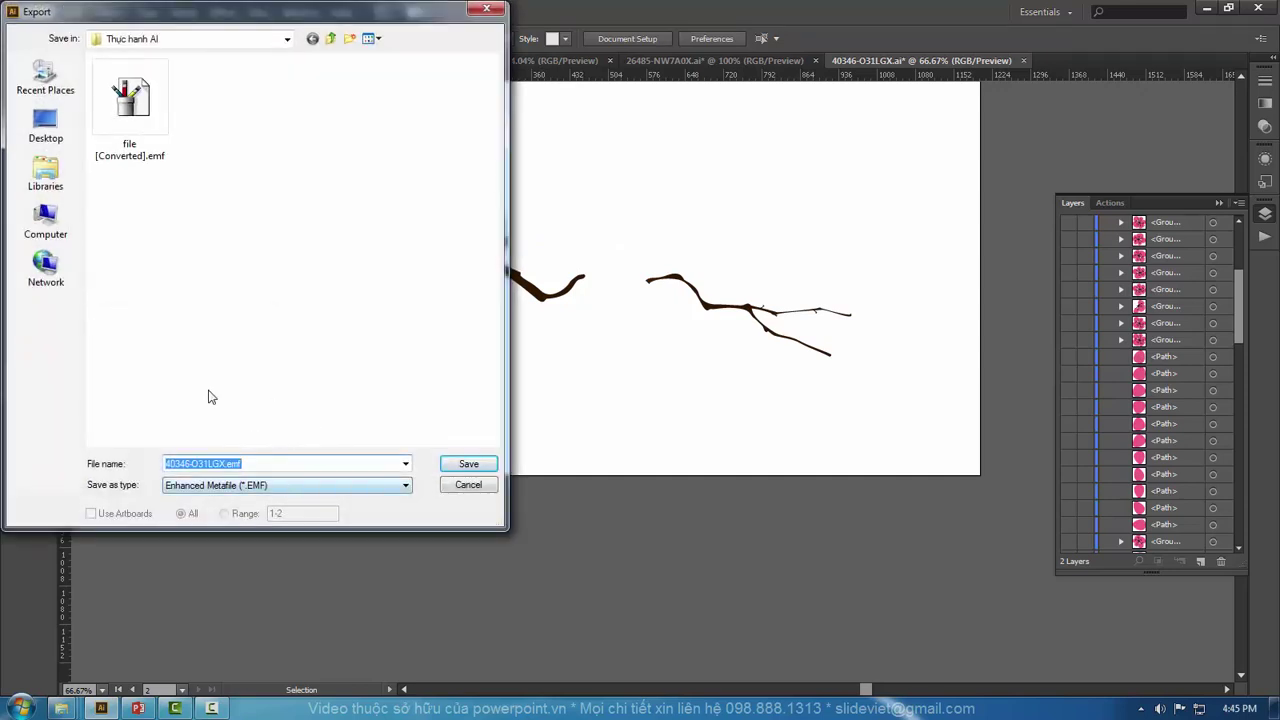
pyautogui.click(47, 126)
pyautogui.write('3')
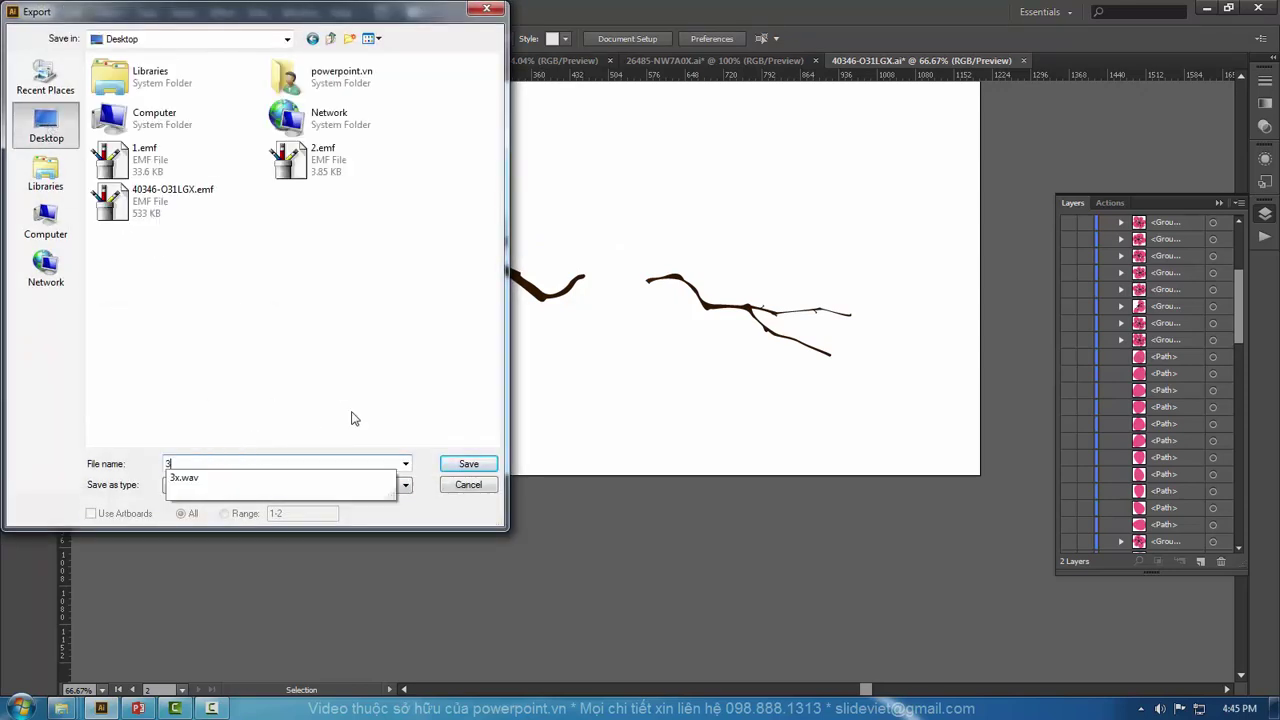
pyautogui.press('Down')
pyautogui.press('Return')
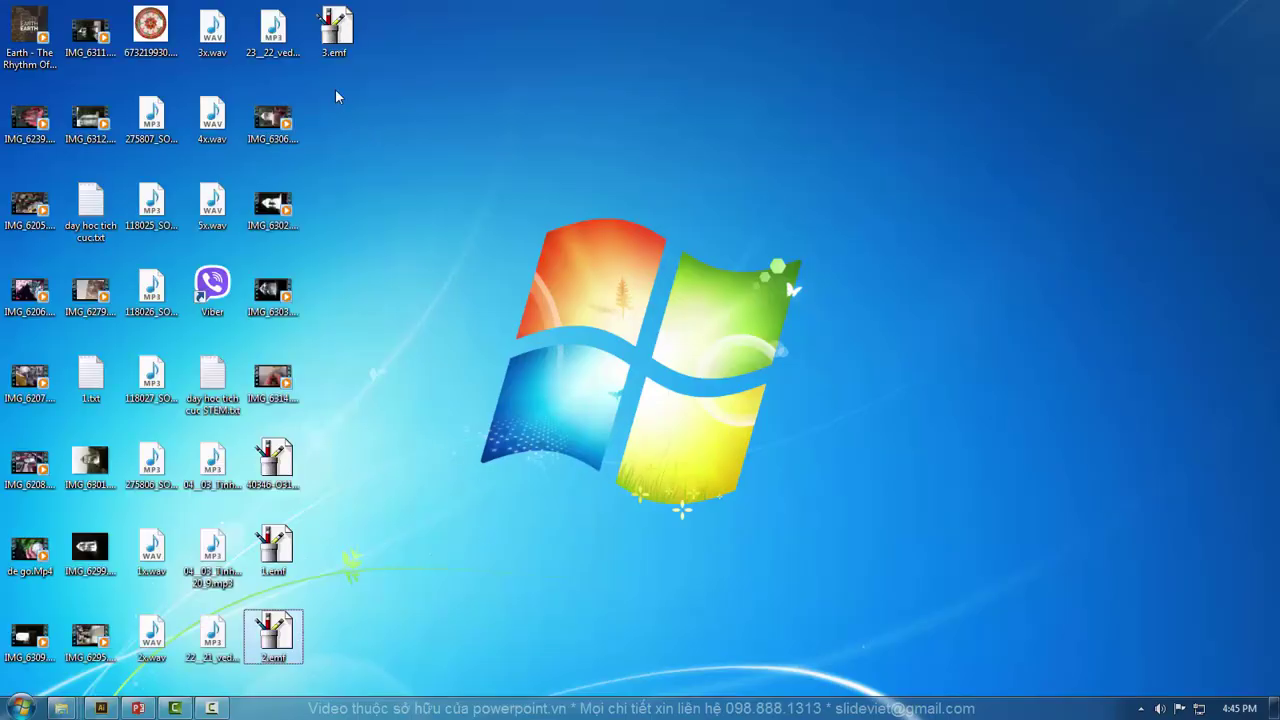
# Step: Paste the thick branch onto slide 3 and convert it to a Microsoft Office drawing object
pyautogui.click(335, 30)
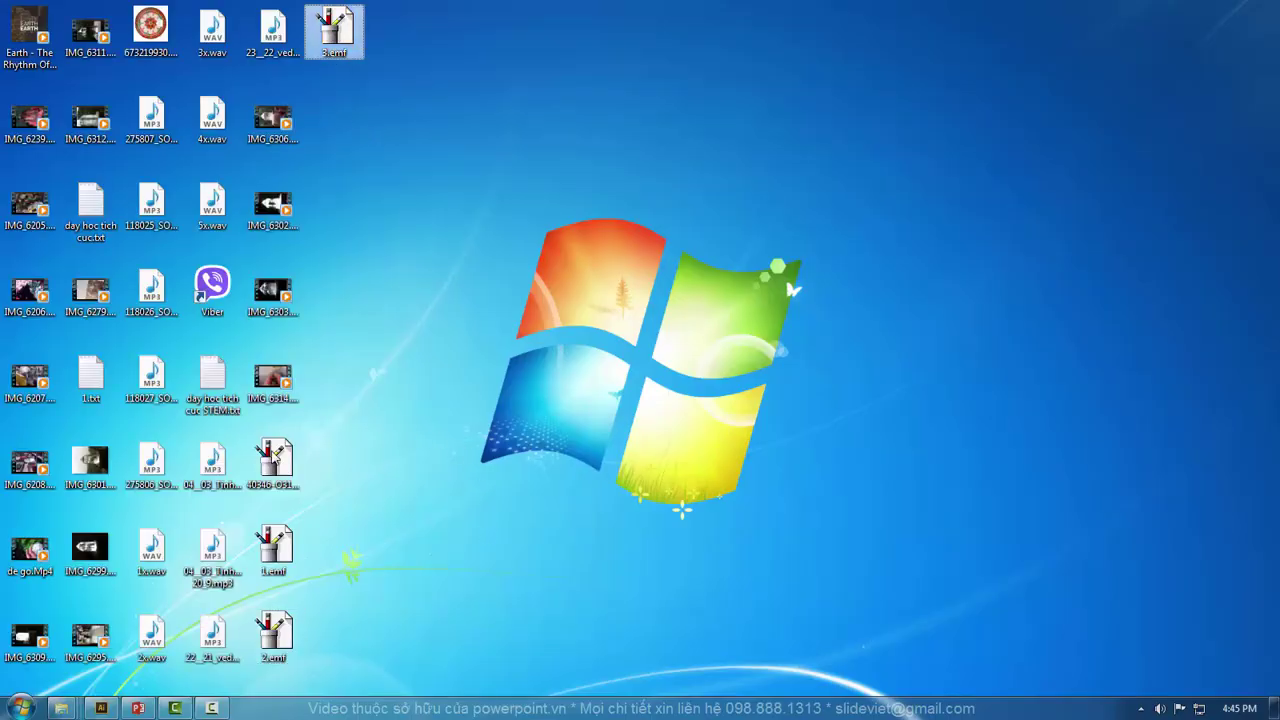
pyautogui.click(140, 708)
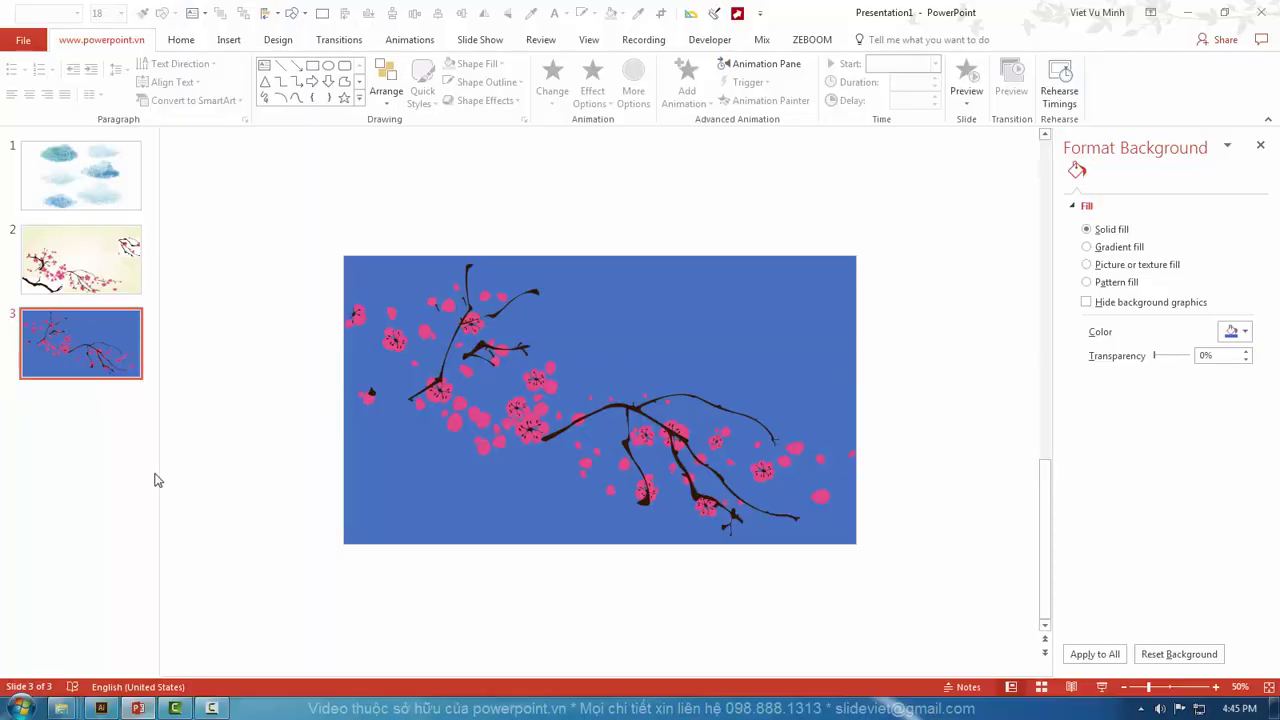
pyautogui.hotkey('ctrl', 'v')
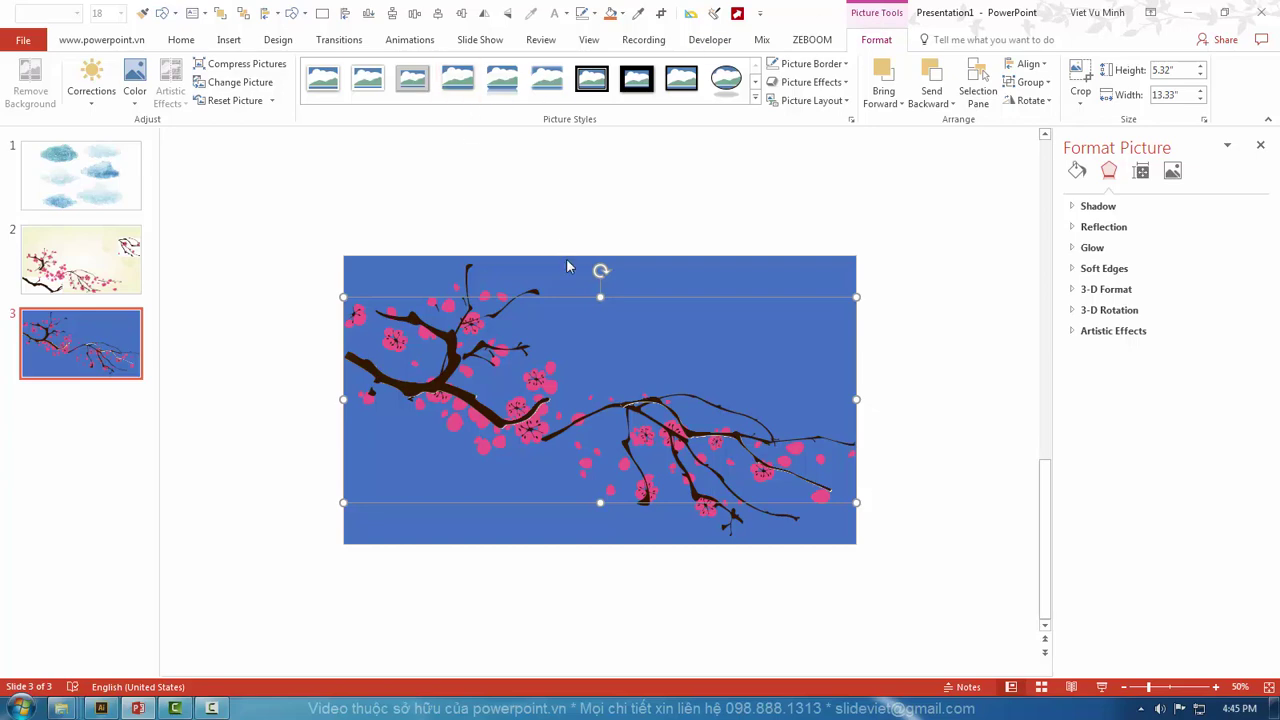
pyautogui.hotkey('ctrl', 'shift', 'g')
pyautogui.click(610, 414)
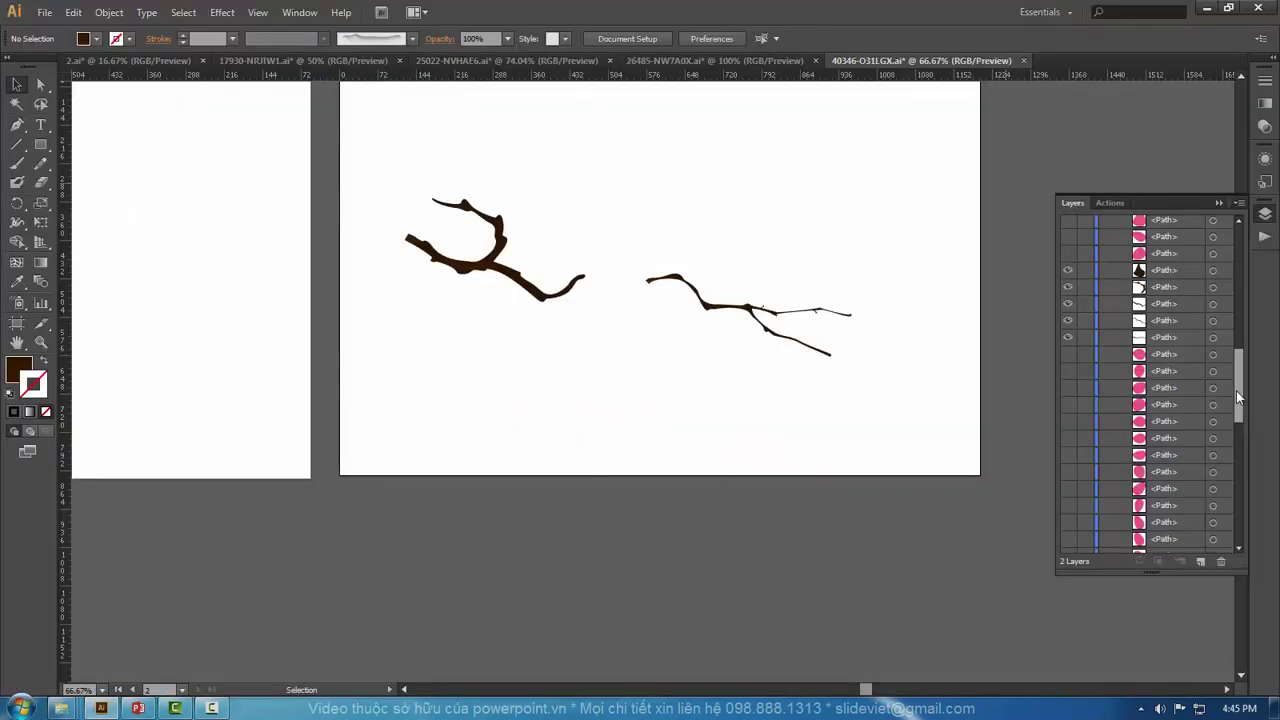
# Step: Remove the right-hand branch and a leftover thin stroke from the artboard
pyautogui.click(756, 314)
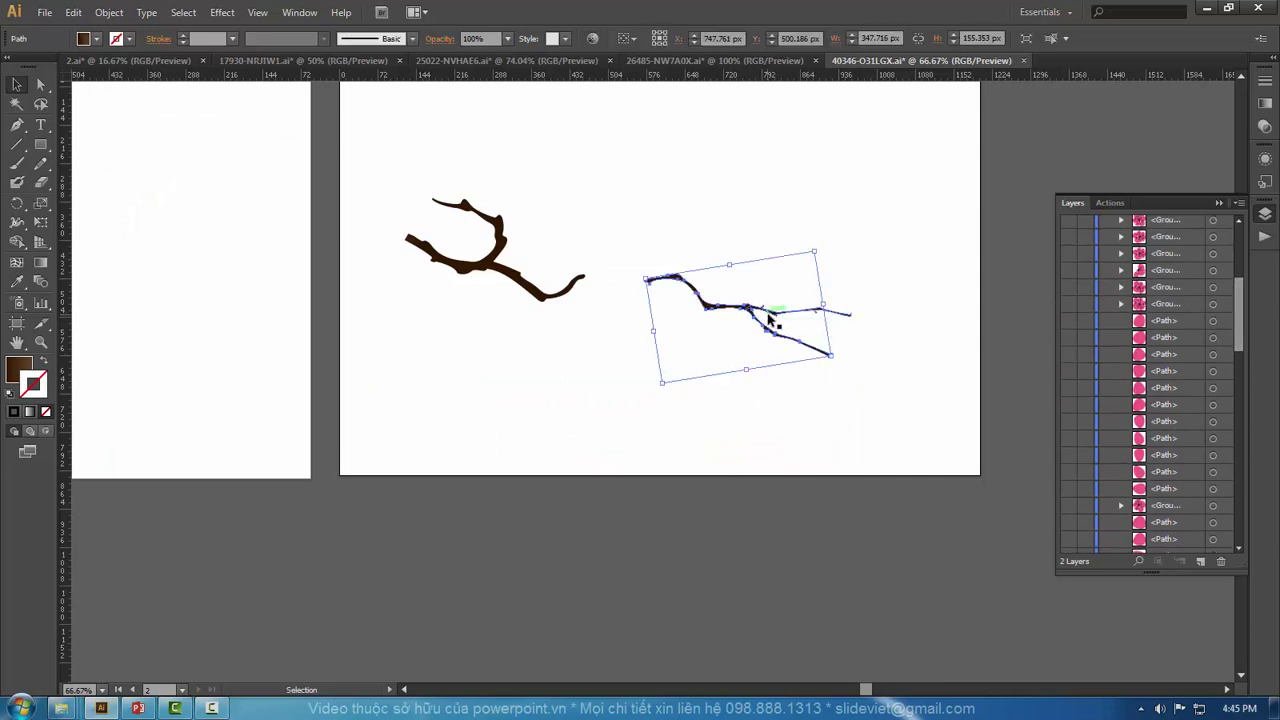
pyautogui.press('Delete')
pyautogui.click(772, 312)
pyautogui.press('Delete')
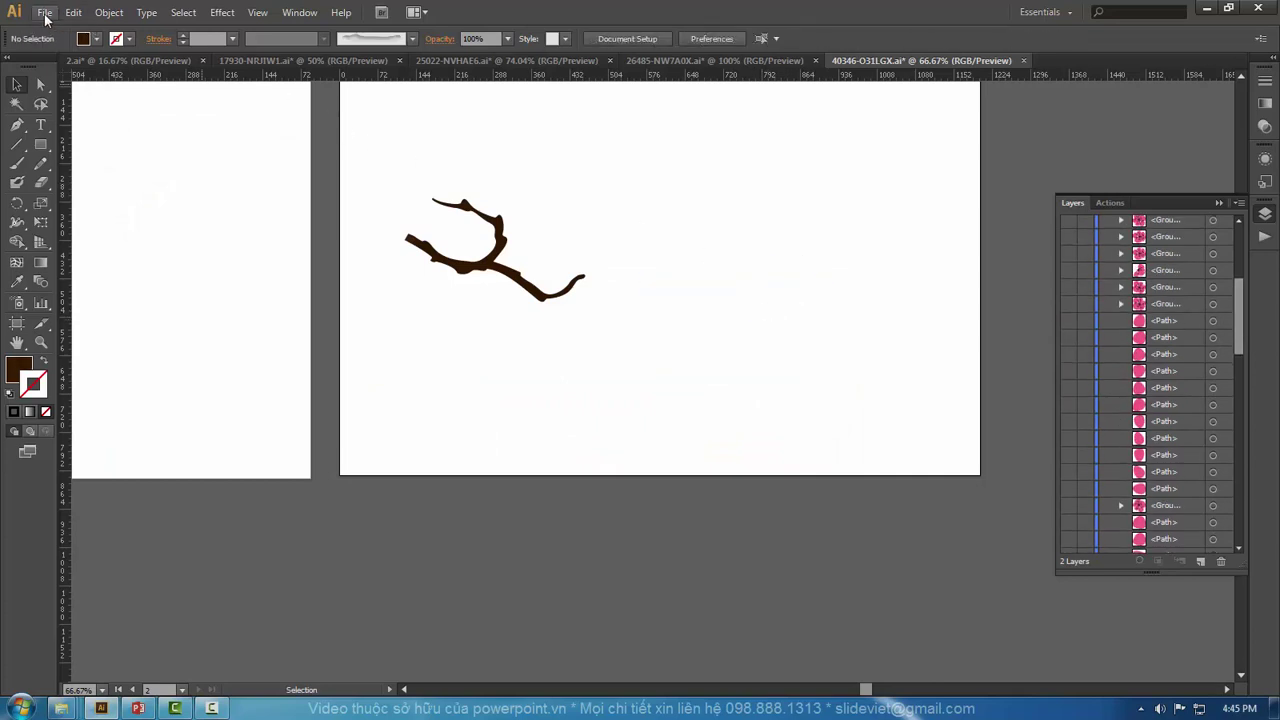
# Step: Export the remaining left branch to the Desktop as a PNG named 1
pyautogui.click(45, 12)
pyautogui.click(76, 316)
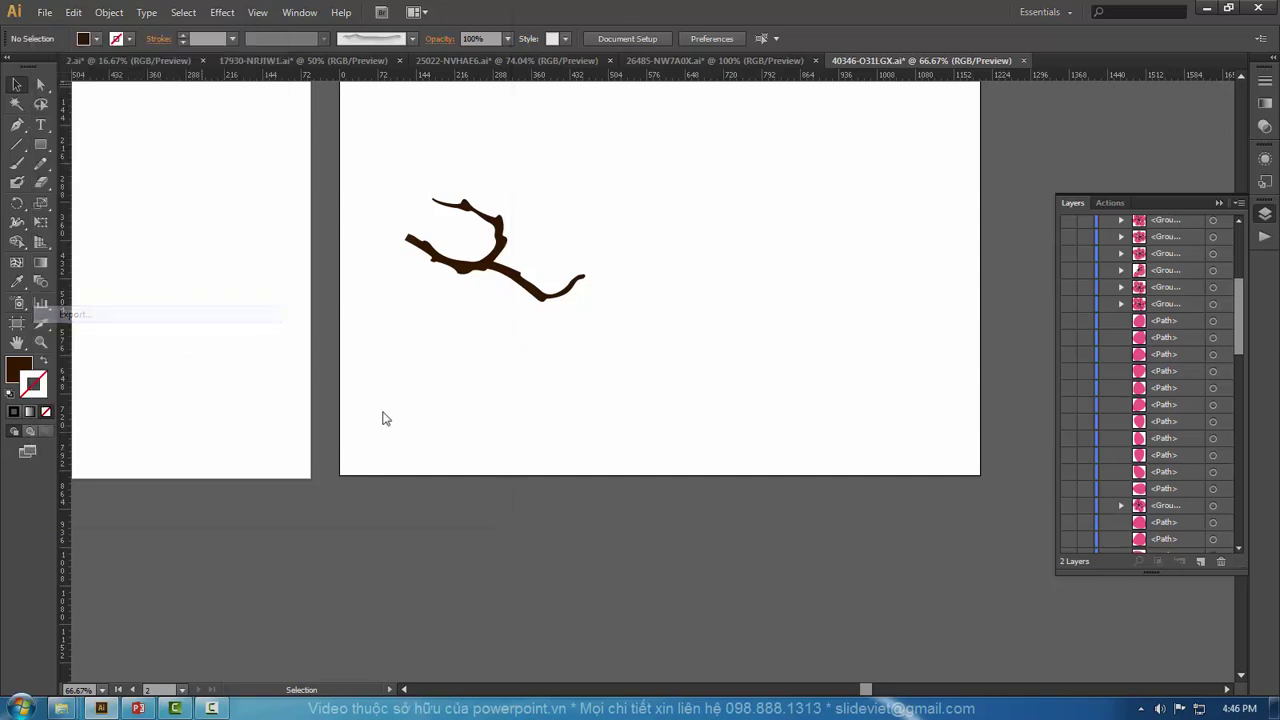
pyautogui.click(363, 486)
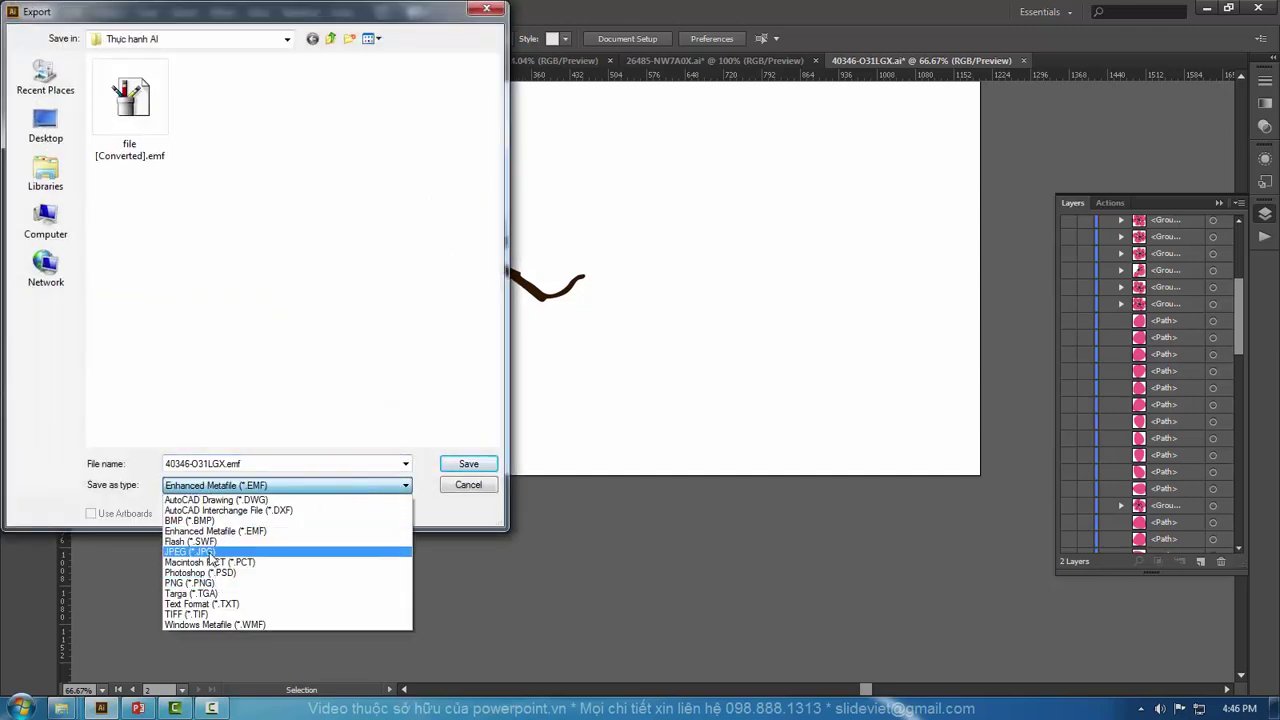
pyautogui.click(190, 583)
pyautogui.click(46, 125)
pyautogui.write('1.png')
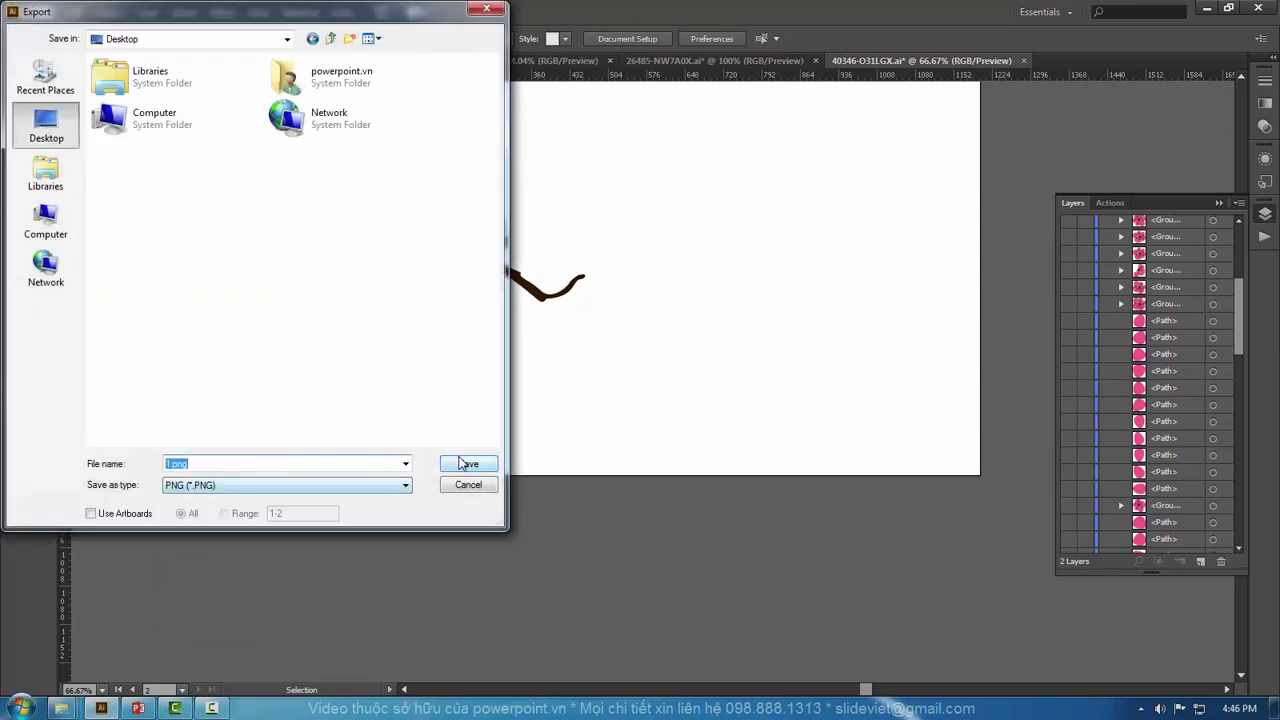
pyautogui.press('Return')
pyautogui.click(655, 487)
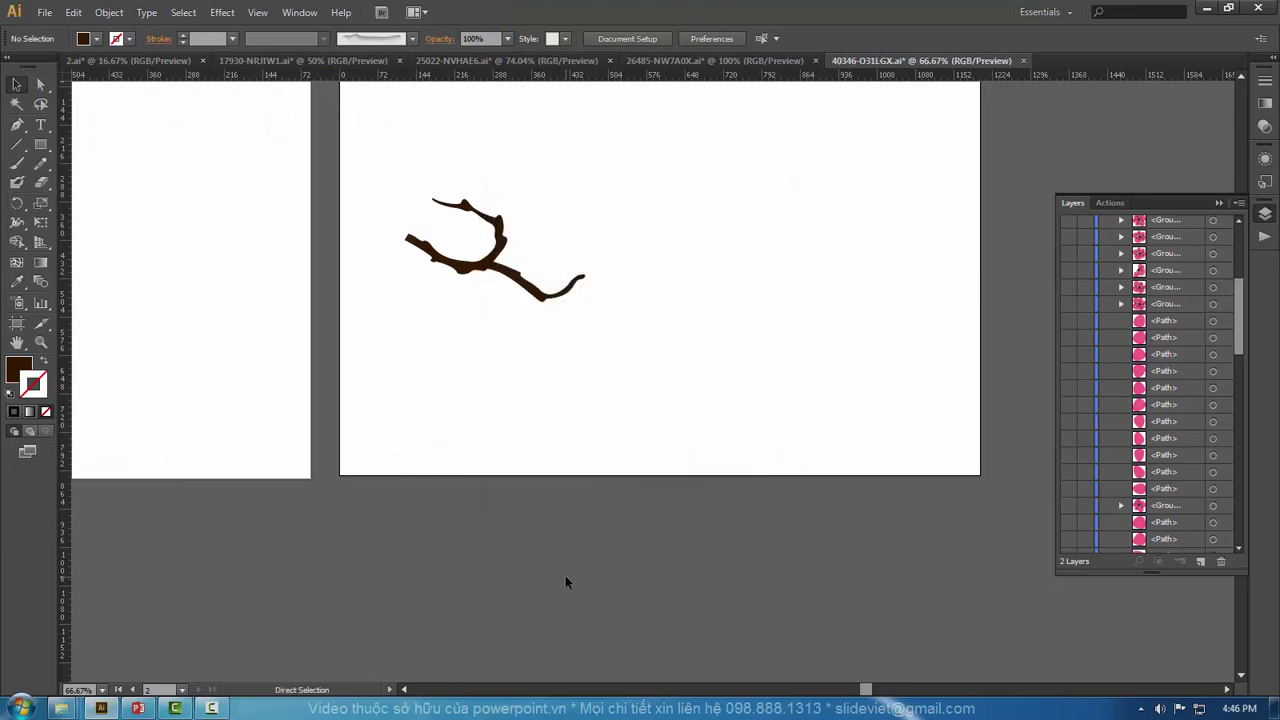
# Step: Paste the right-hand branch back and delete the left branch
pyautogui.hotkey('ctrl', 'v')
pyautogui.press('v')
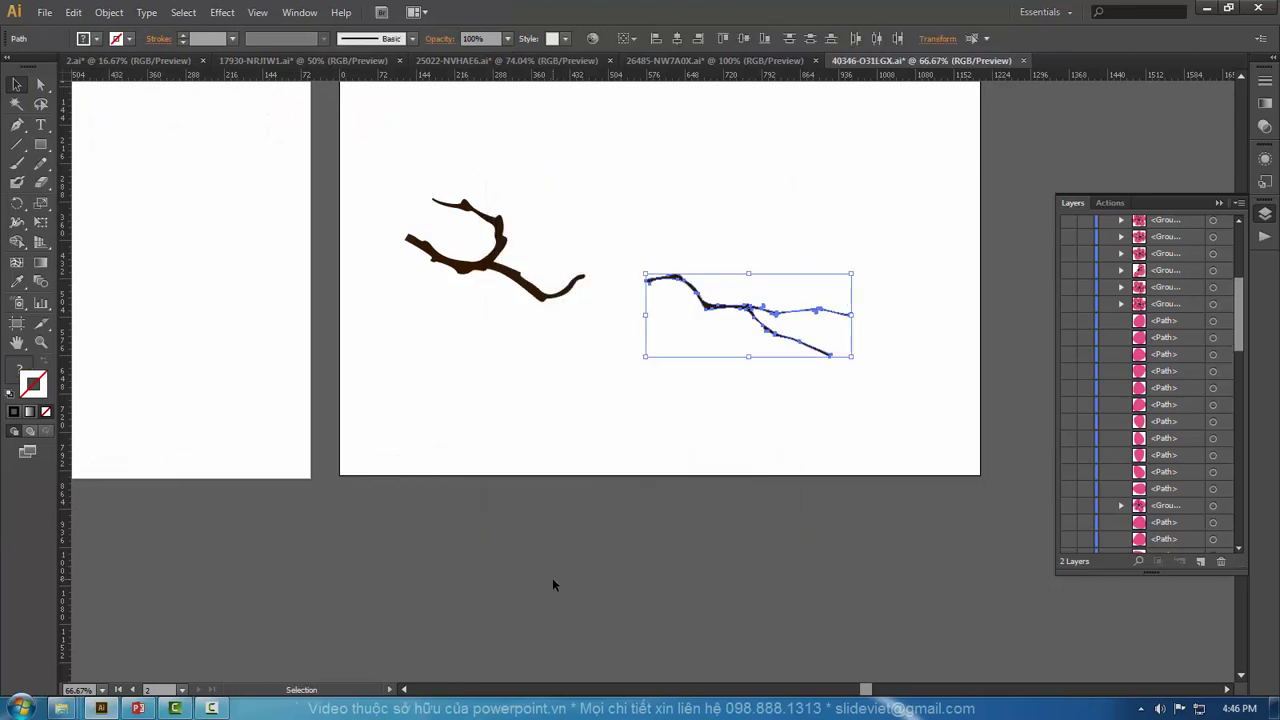
pyautogui.click(533, 312)
pyautogui.hotkey('ctrl', 'a')
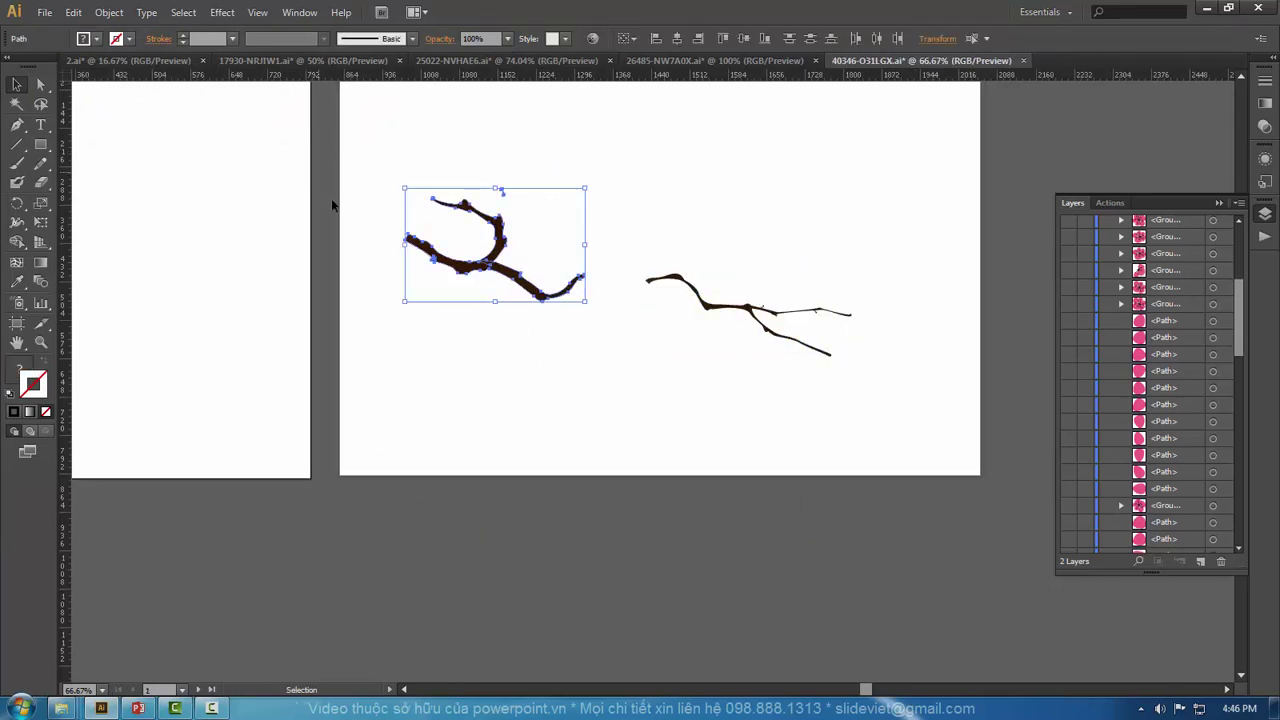
pyautogui.press('Delete')
# Step: Export the right-hand branch to the Desktop as a PNG named 2
pyautogui.click(45, 12)
pyautogui.click(96, 316)
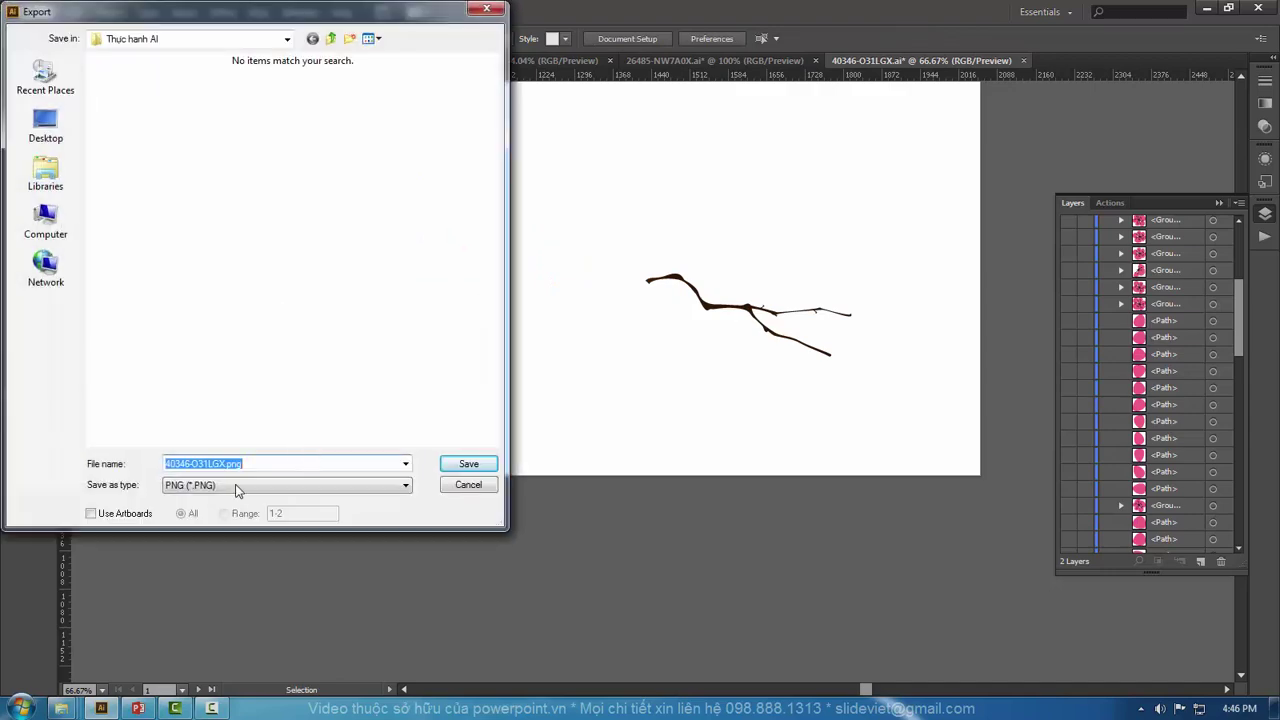
pyautogui.write('2')
pyautogui.click(50, 125)
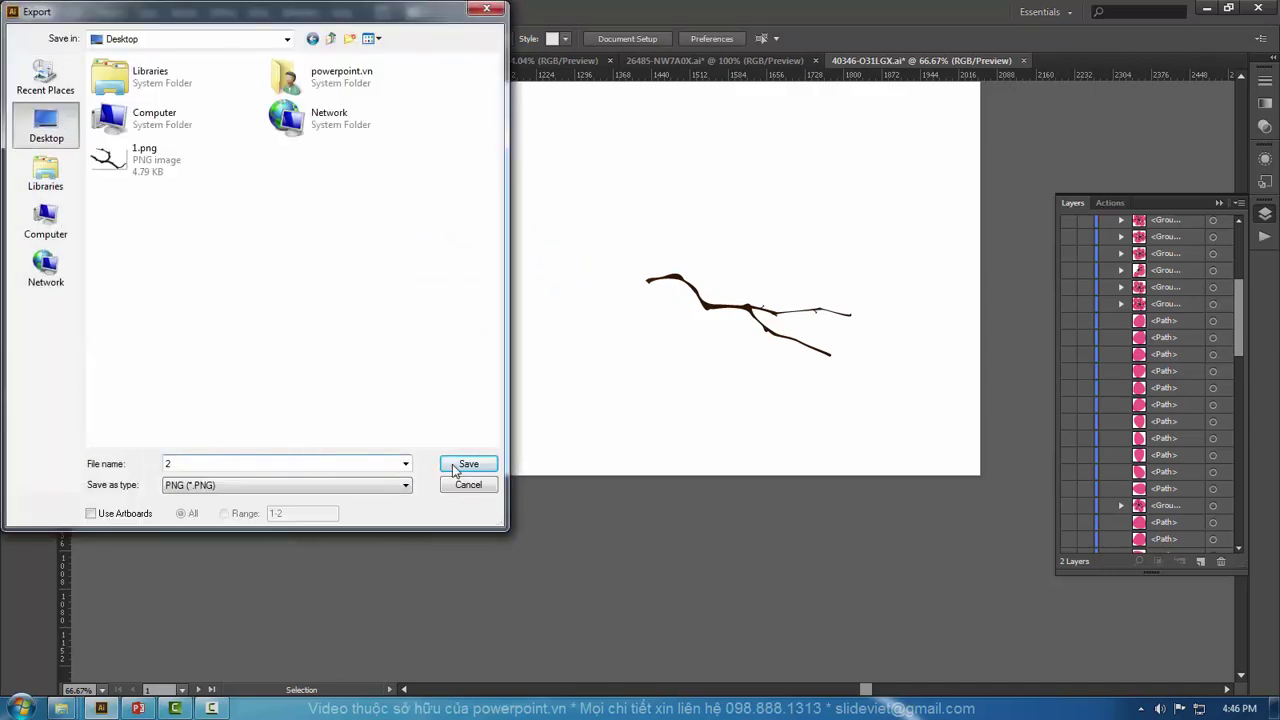
pyautogui.click(468, 464)
pyautogui.click(648, 484)
pyautogui.press('super+d')
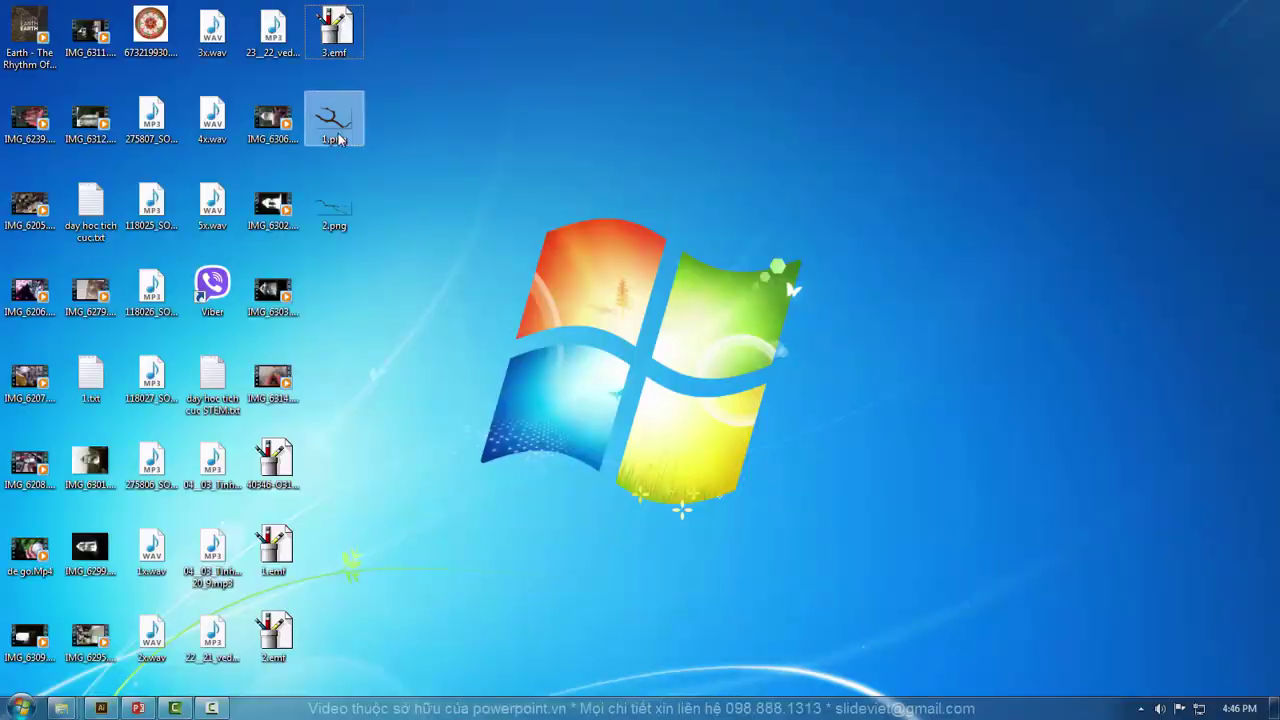
# Step: Move the branch pictures into place, enlarging the left one to 3.06 by 5.29 inches
pyautogui.click(138, 708)
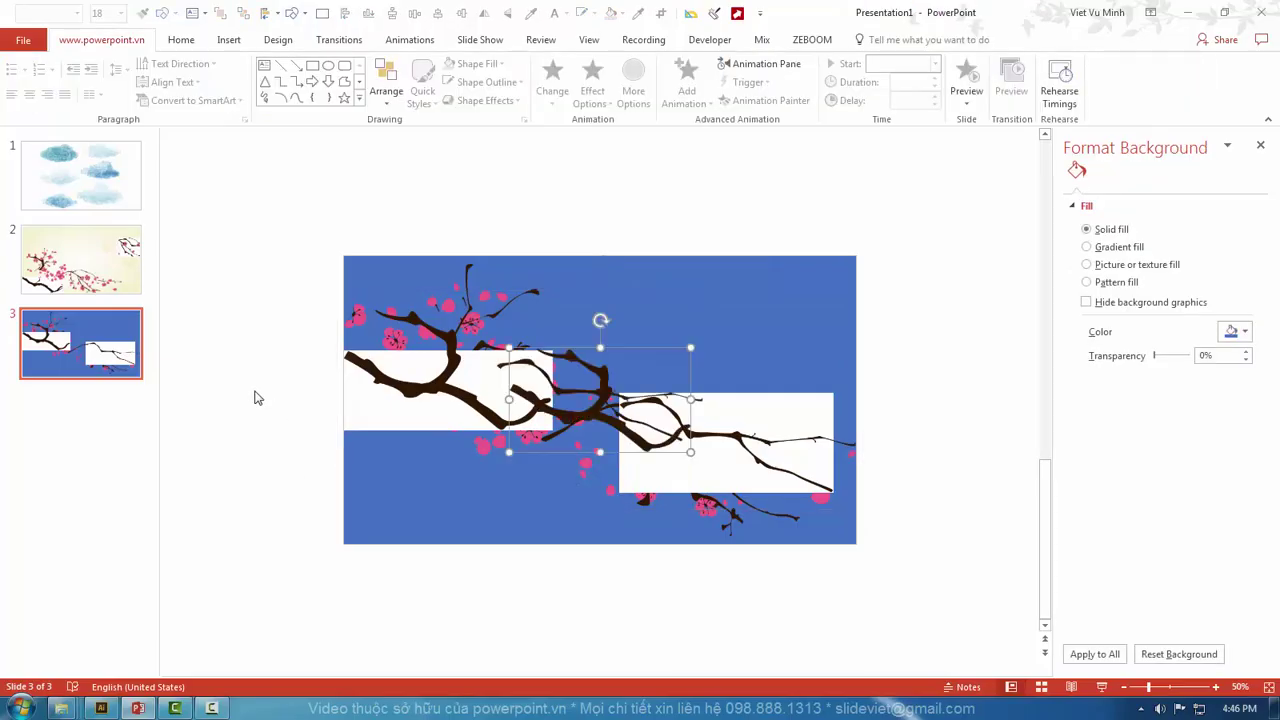
pyautogui.moveTo(520, 395)
pyautogui.mouseDown()
pyautogui.moveTo(451, 388)
pyautogui.moveTo(445, 352)
pyautogui.mouseUp()
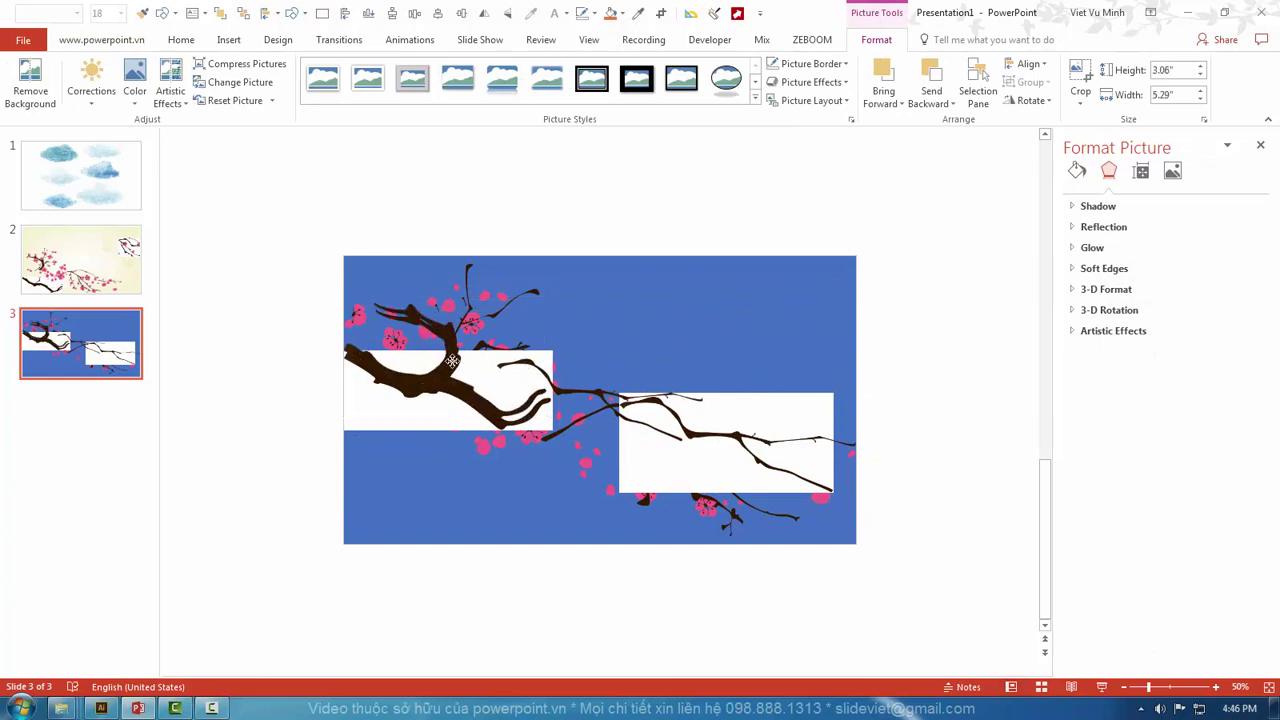
pyautogui.moveTo(525, 418); pyautogui.dragTo(549, 430)
pyautogui.click(609, 395)
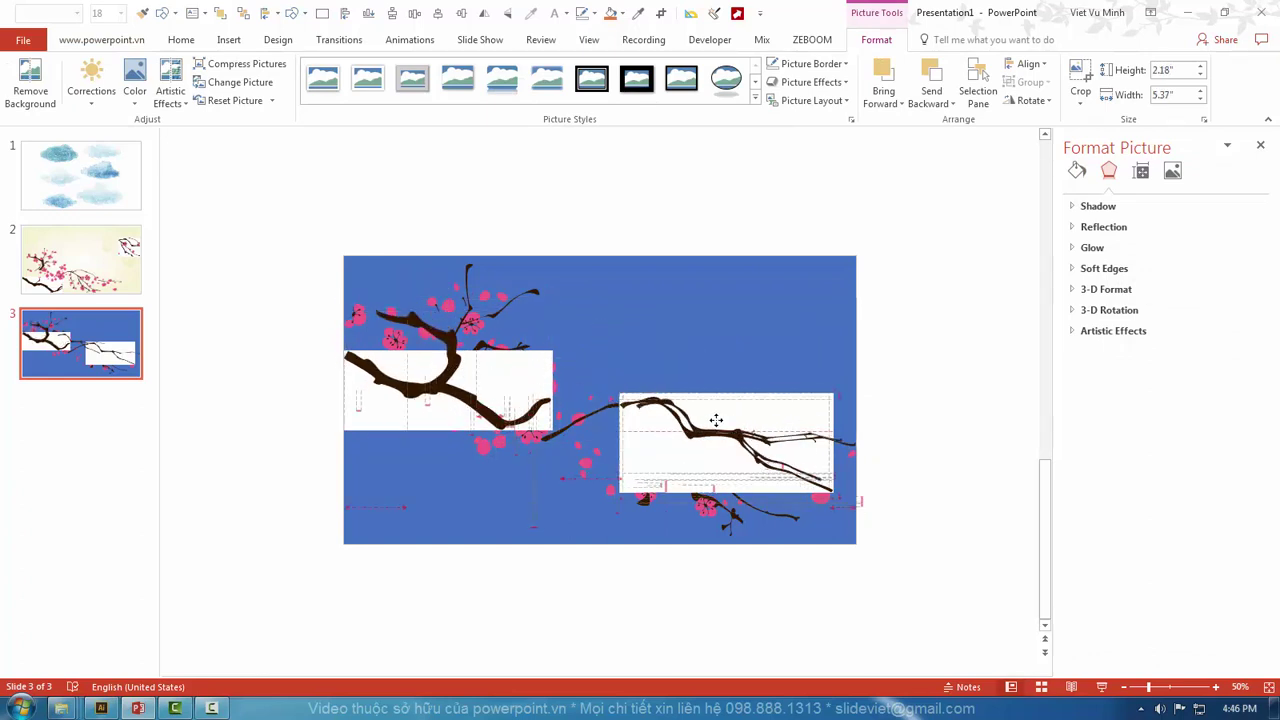
pyautogui.moveTo(851, 503)
pyautogui.mouseDown()
pyautogui.moveTo(833, 488)
pyautogui.moveTo(855, 493)
pyautogui.mouseUp()
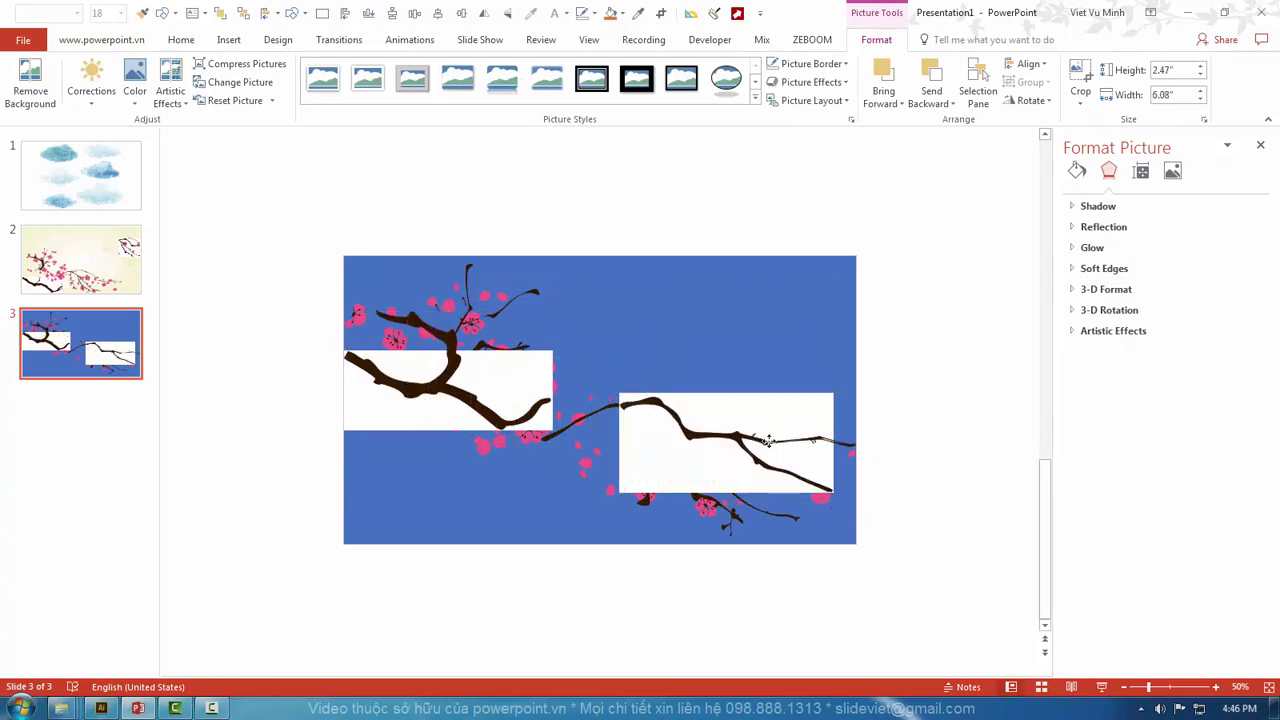
# Step: Check the branch pictures' fit by selecting and deselecting them on slide 3
pyautogui.click(447, 394)
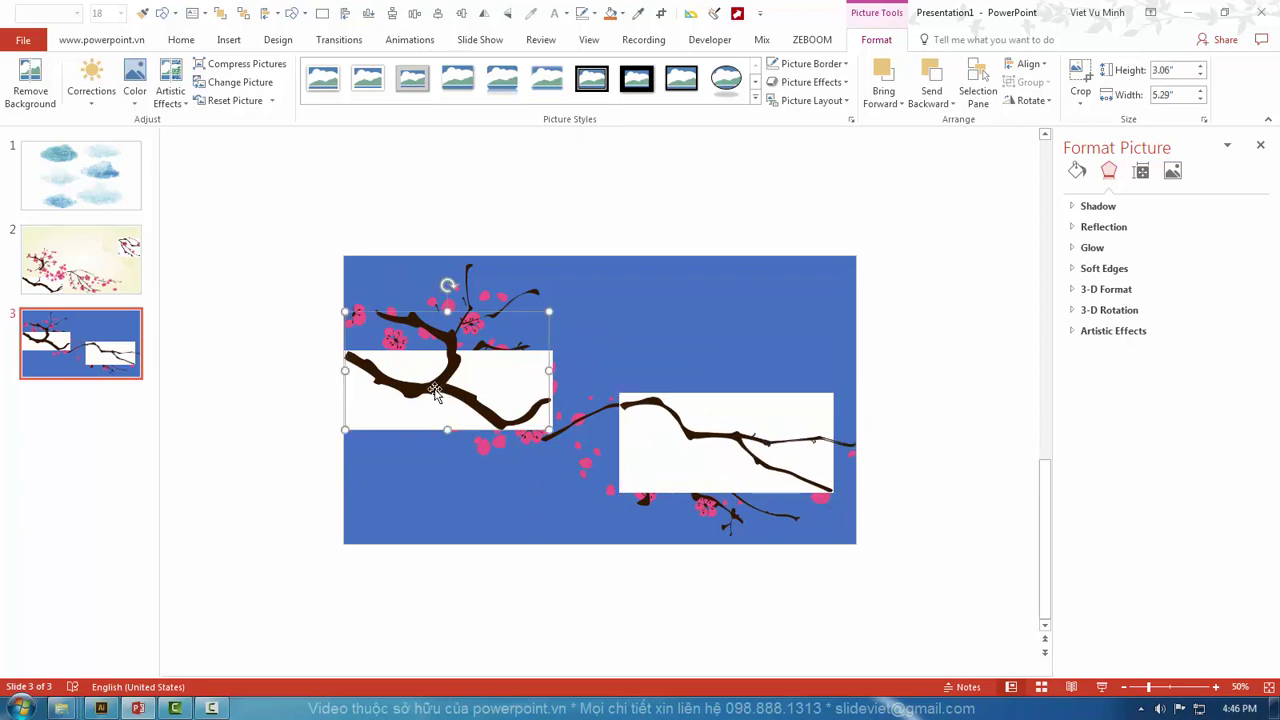
pyautogui.keyDown('shift'); pyautogui.click(670, 460); pyautogui.keyUp('shift')
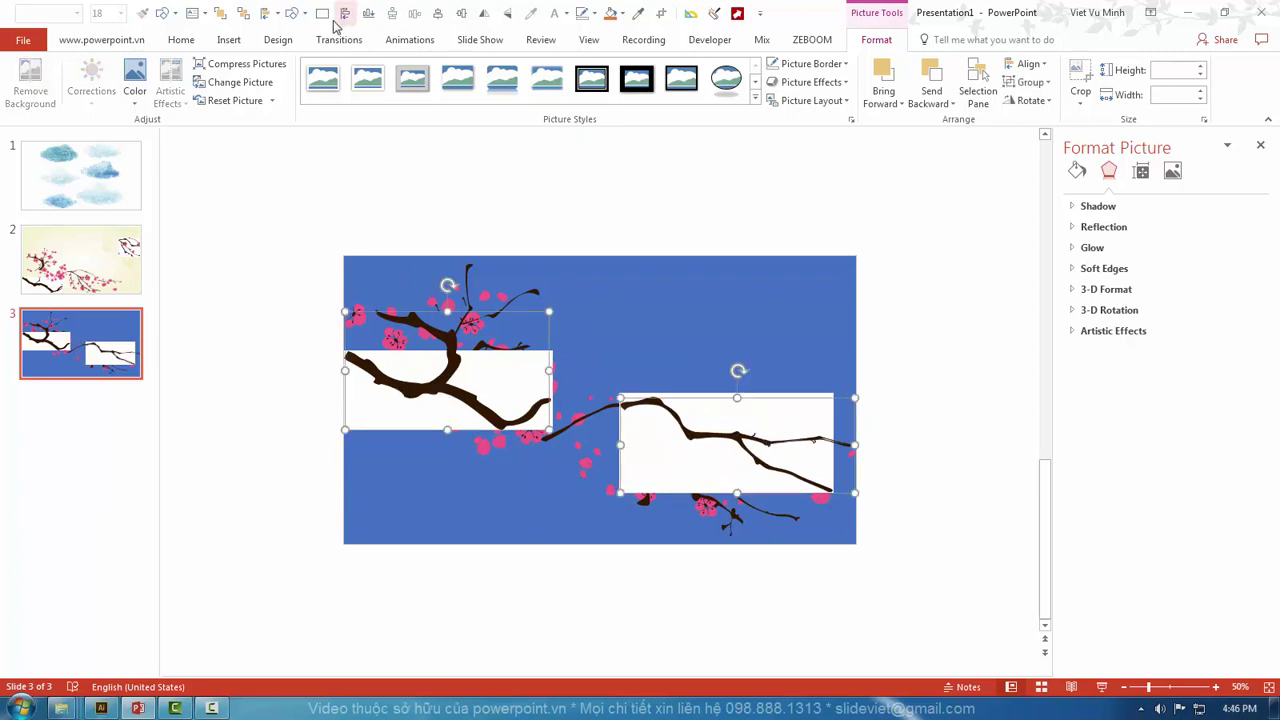
pyautogui.click(233, 341)
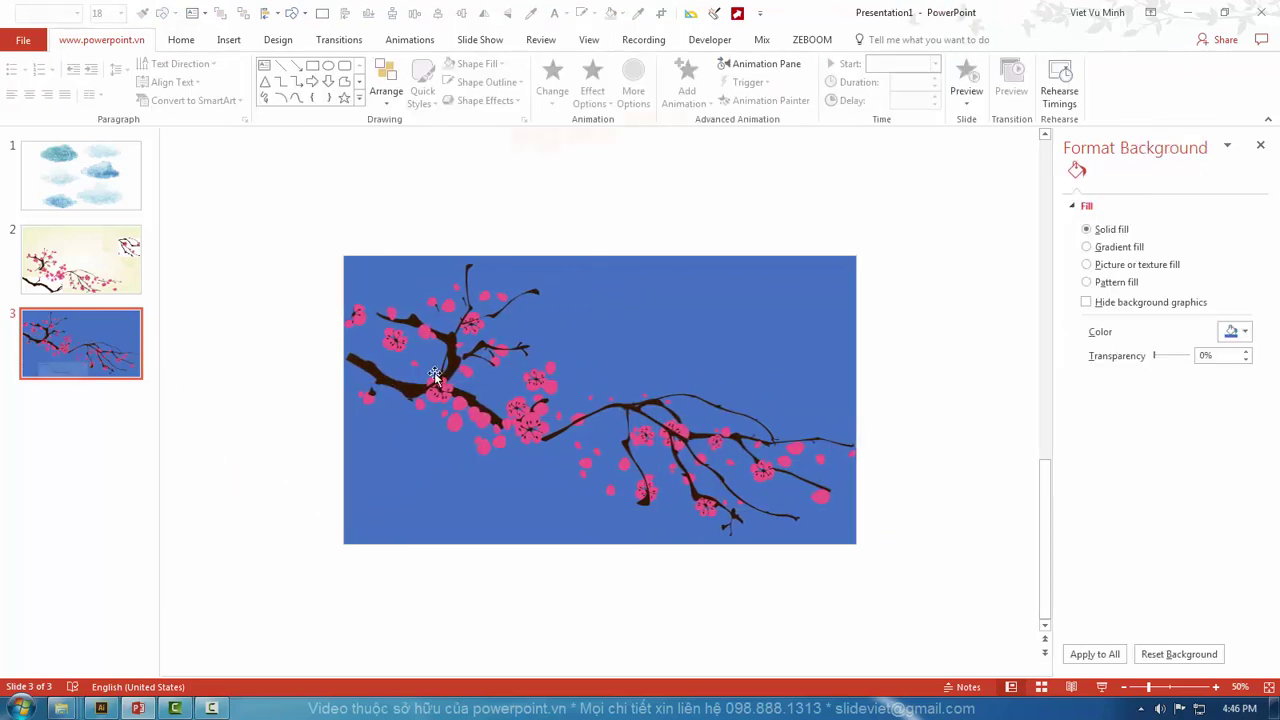
pyautogui.click(372, 394)
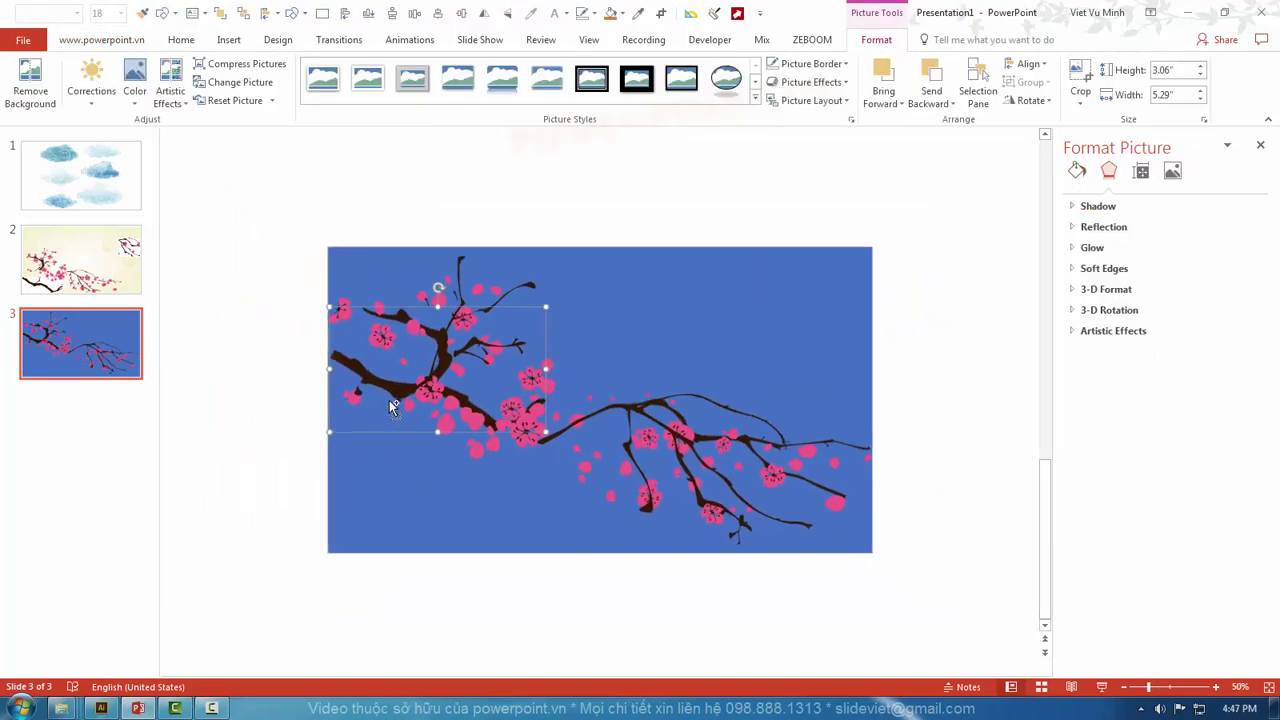
pyautogui.click(903, 503)
pyautogui.moveTo(928, 563); pyautogui.dragTo(680, 389)
pyautogui.click(611, 557)
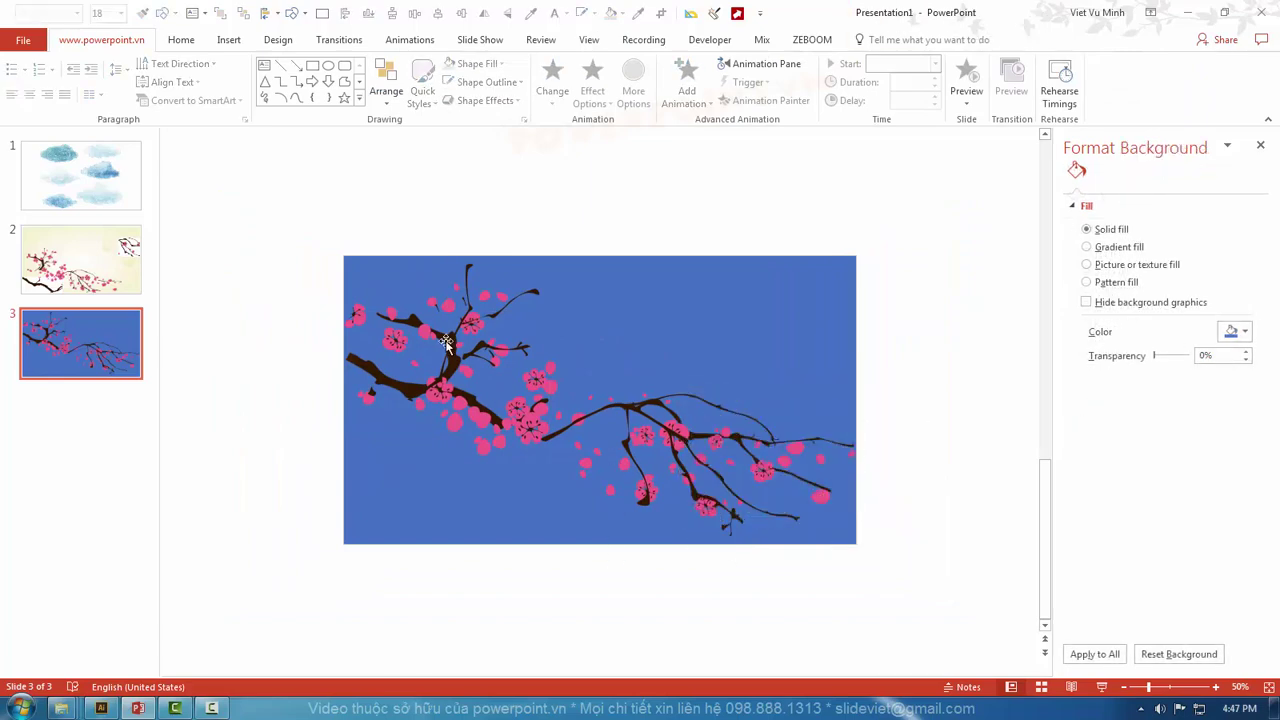
pyautogui.moveTo(893, 550); pyautogui.dragTo(366, 246)
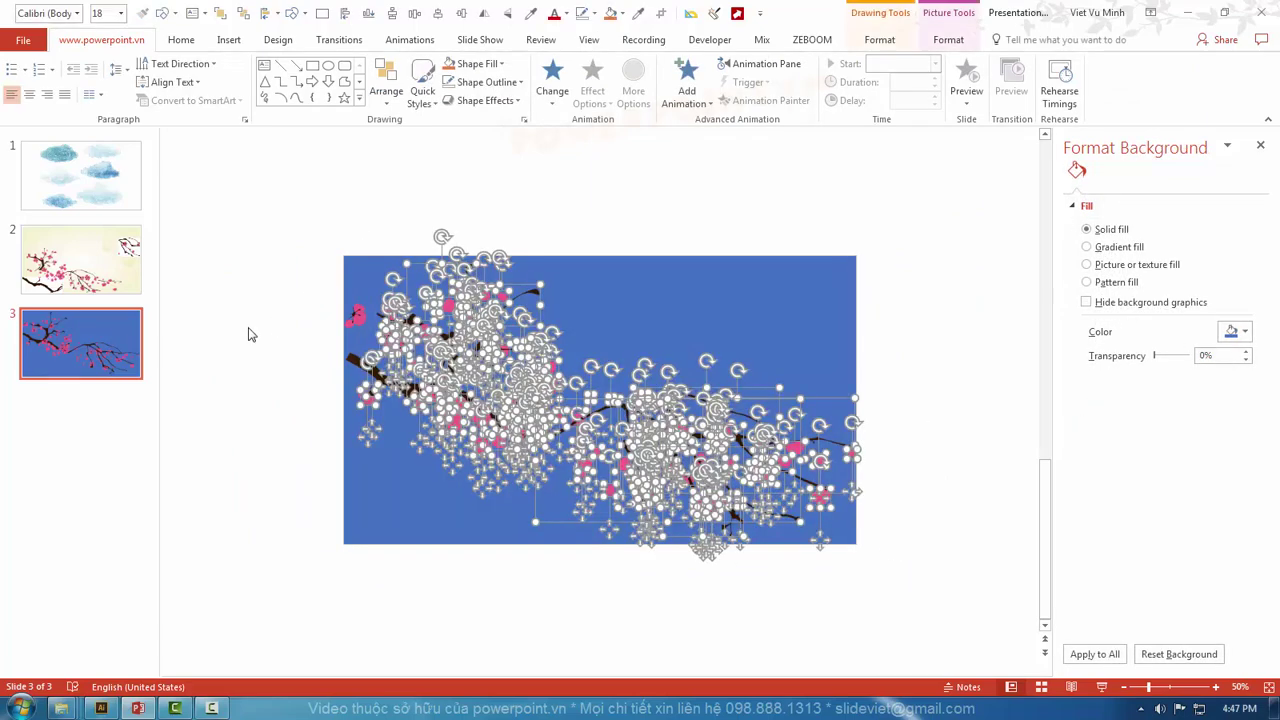
pyautogui.click(249, 334)
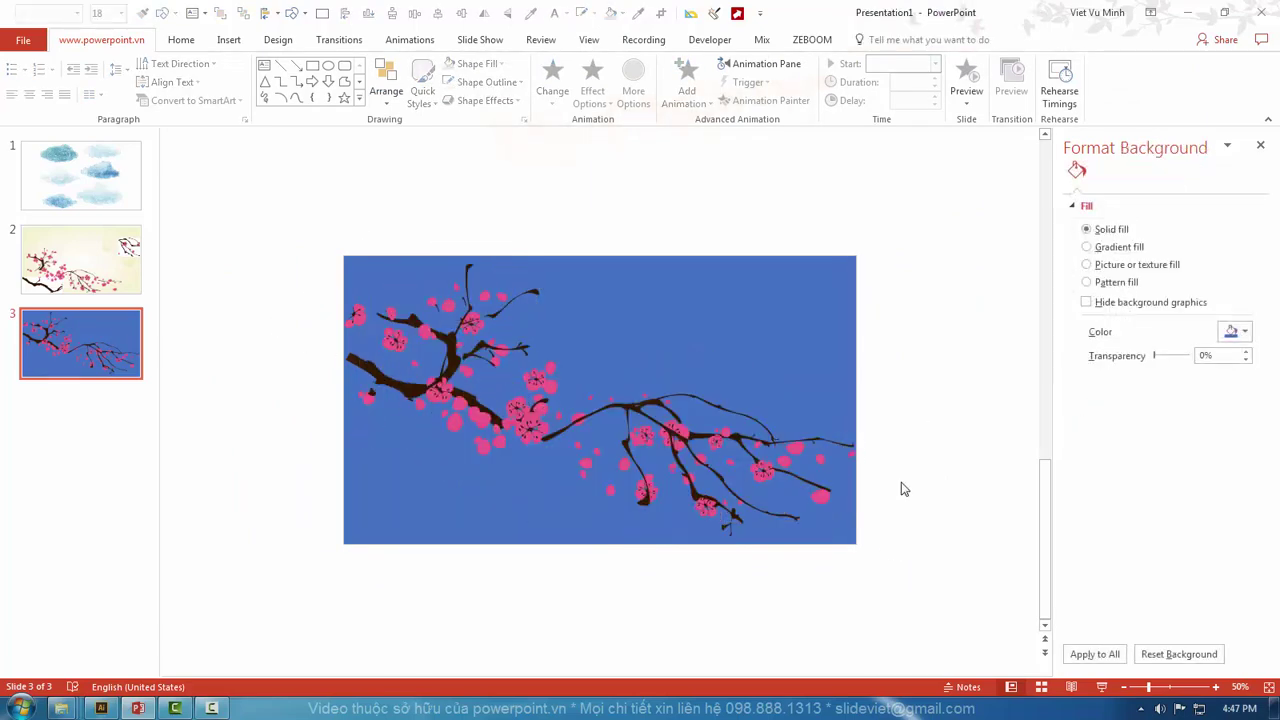
pyautogui.hotkey('alt', 'Tab')
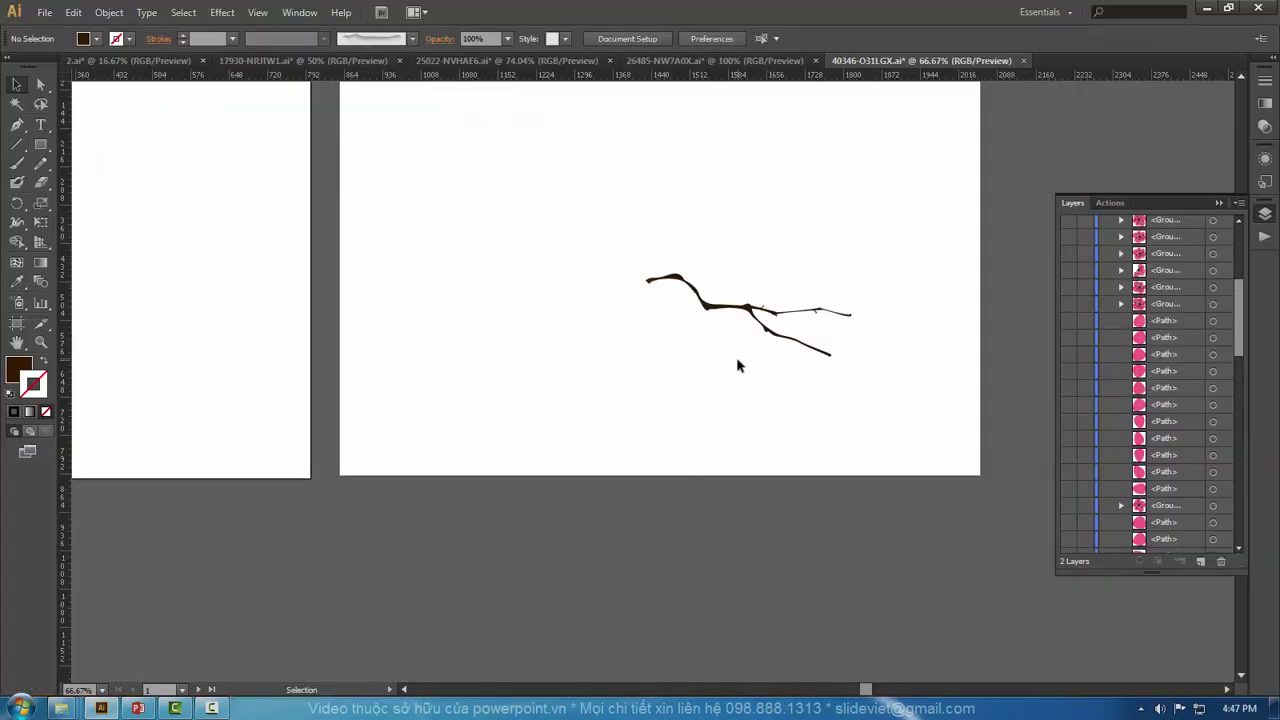
# Step: Inspect the restored artwork by selecting the remaining branch and the lantern and title group
pyautogui.click(731, 316)
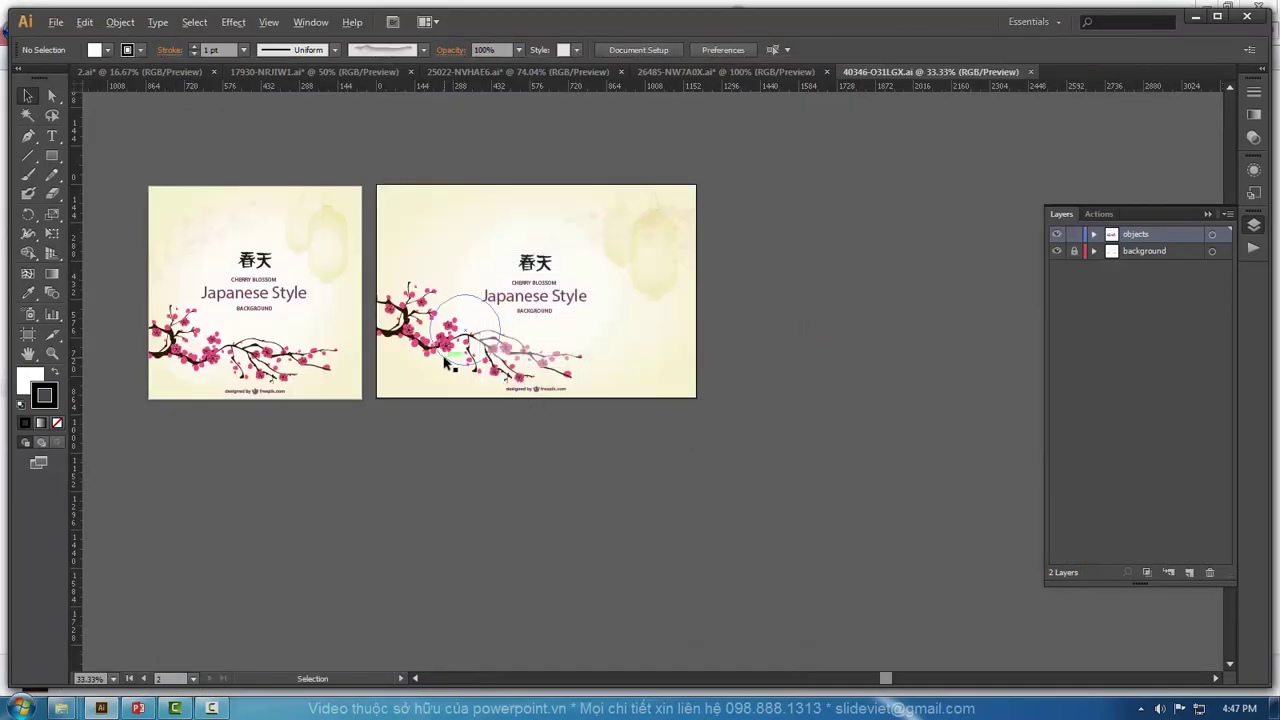
pyautogui.scroll(4, 445, 362)
pyautogui.scroll(-2, 457, 457)
pyautogui.scroll(-1, 472, 476)
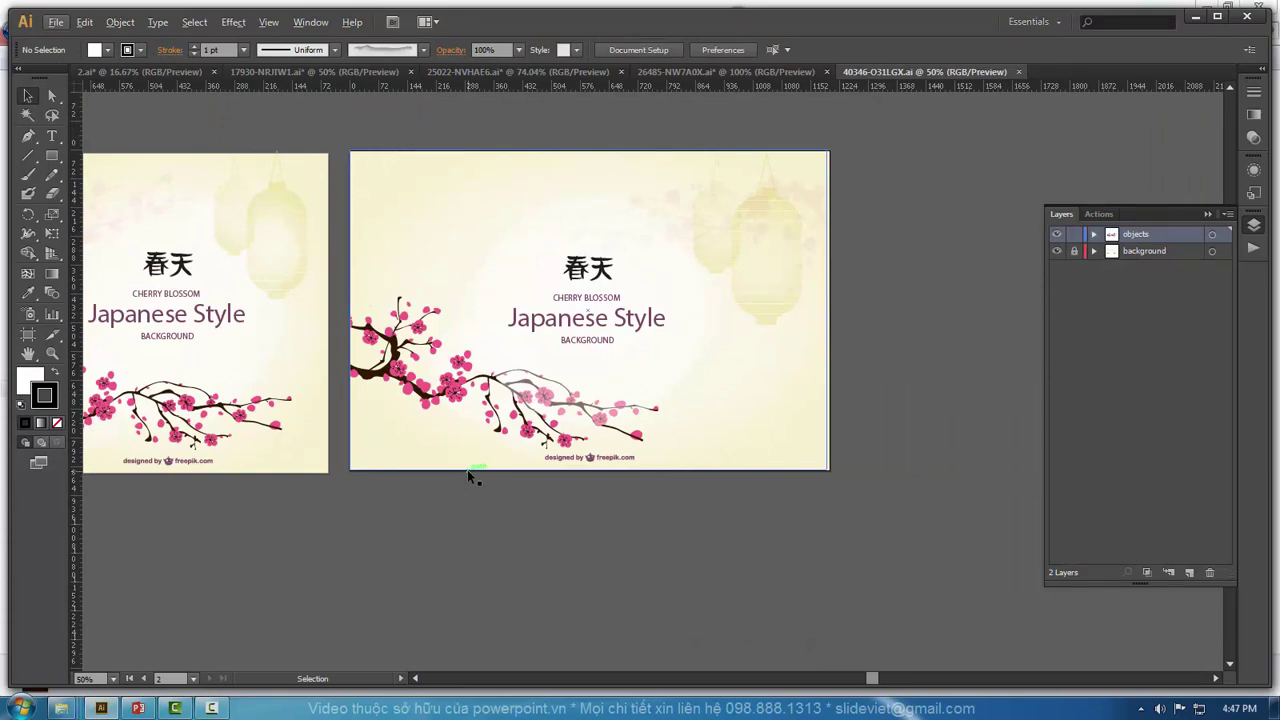
pyautogui.click(775, 290)
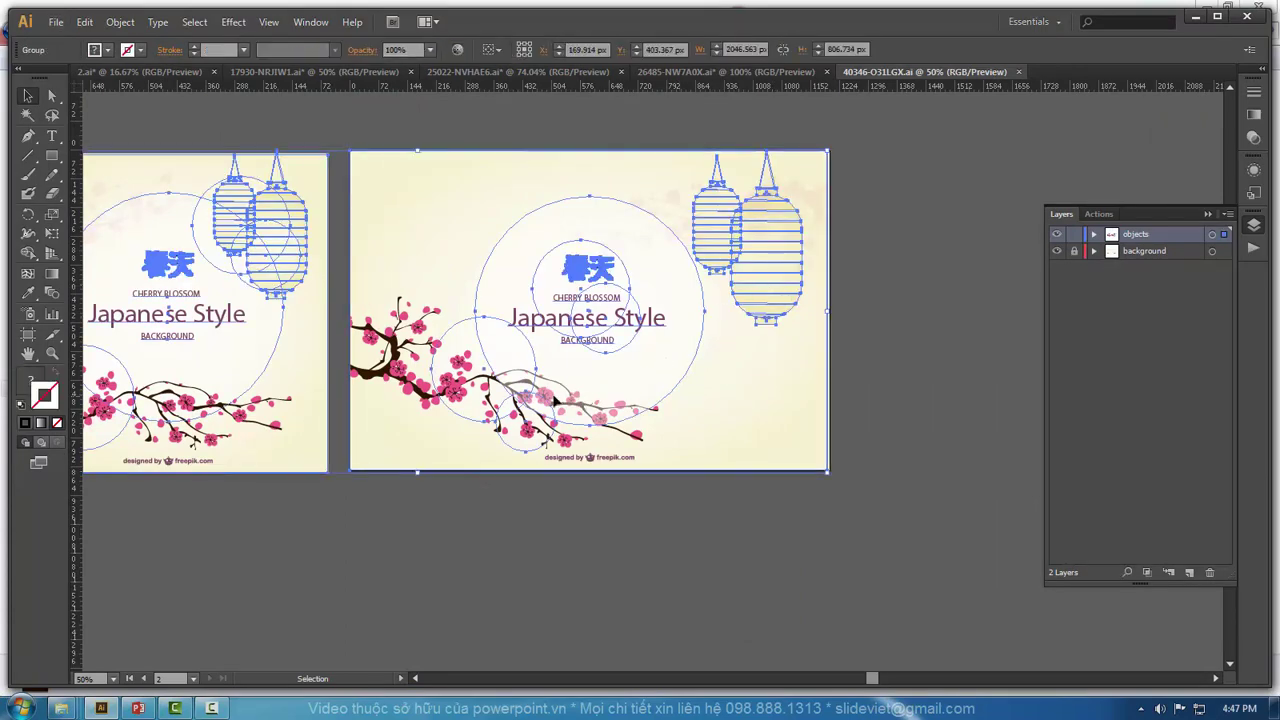
pyautogui.click(449, 457)
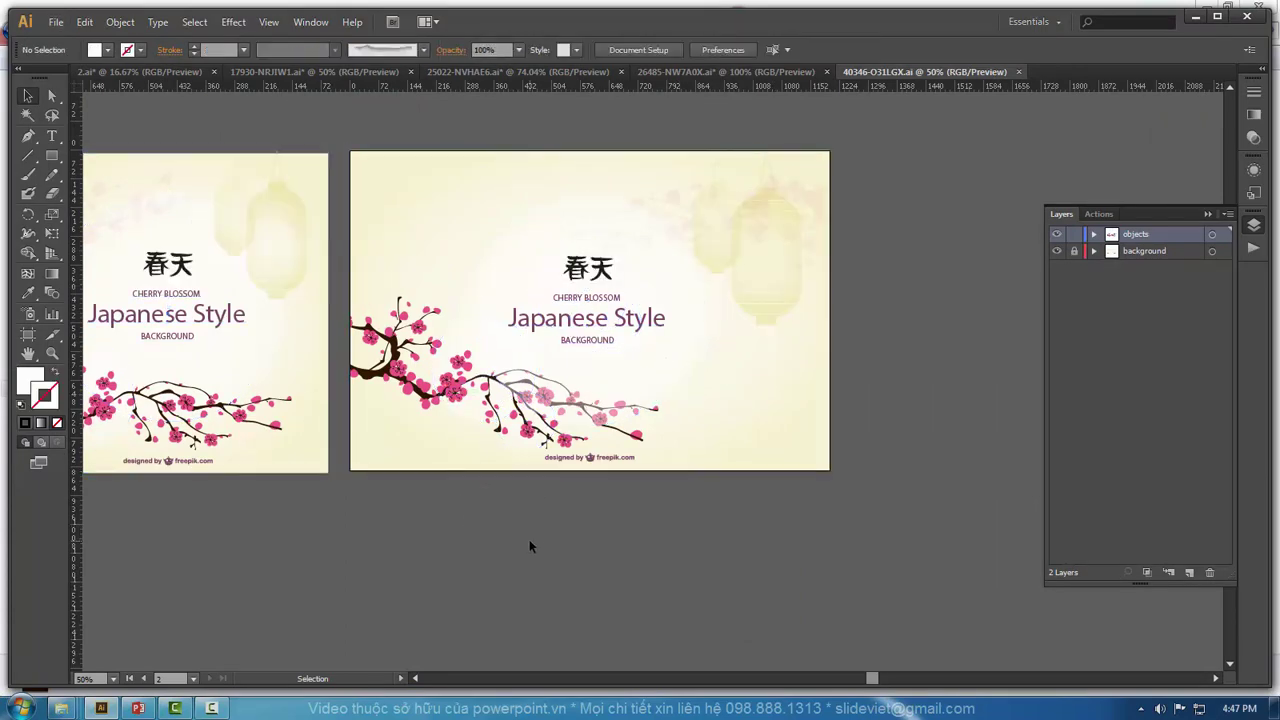
pyautogui.click(757, 286)
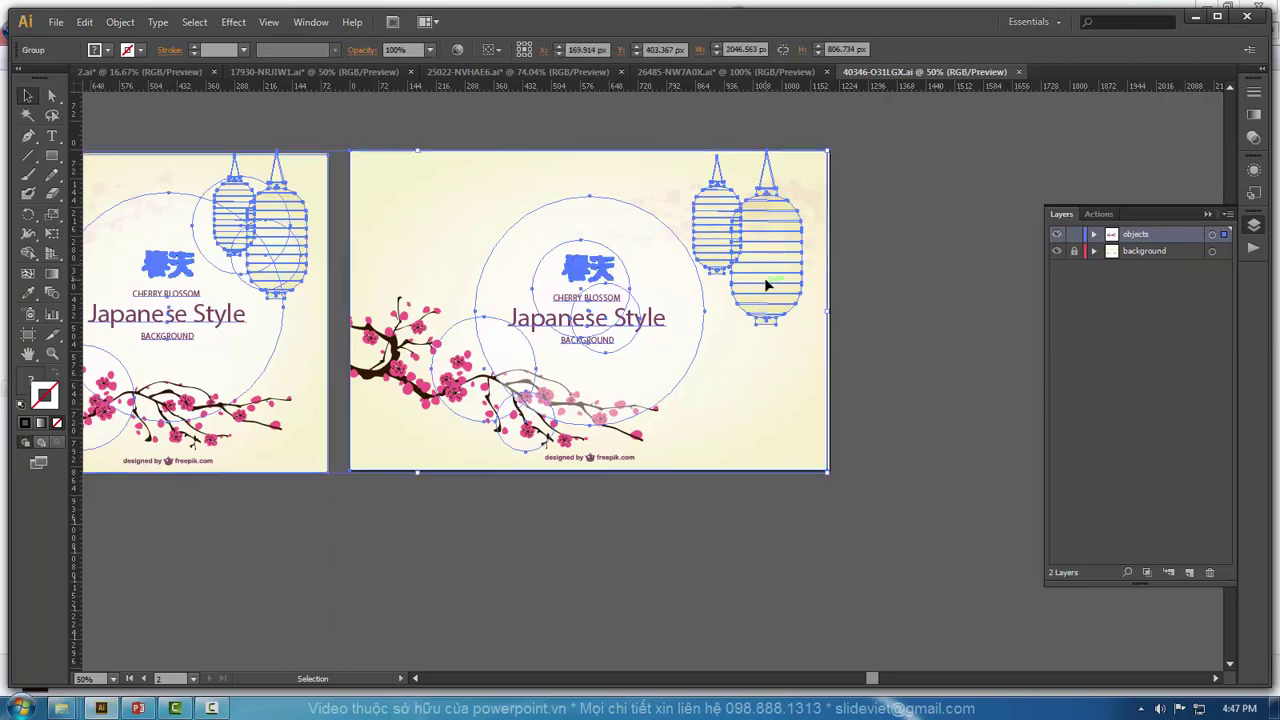
pyautogui.click(810, 420)
# Step: Select the cherry-branch group, zoom in and out, then deselect it
pyautogui.click(485, 410)
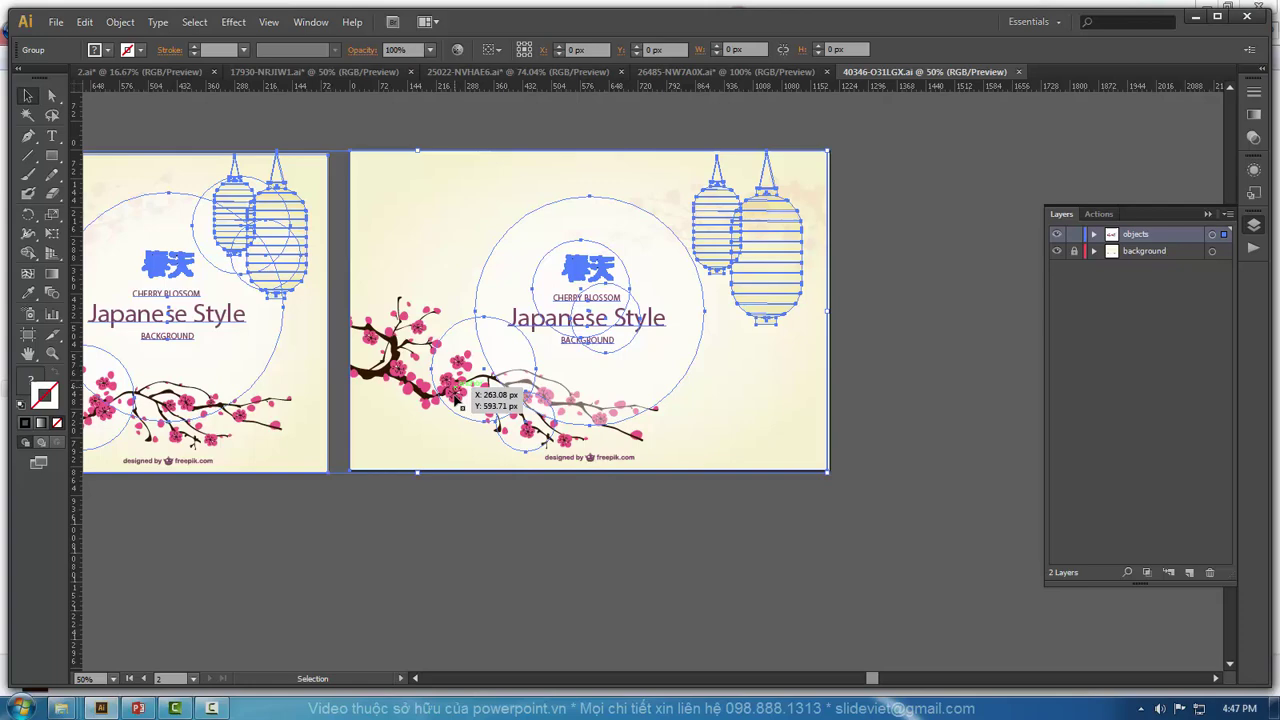
pyautogui.click(521, 502)
pyautogui.click(410, 396)
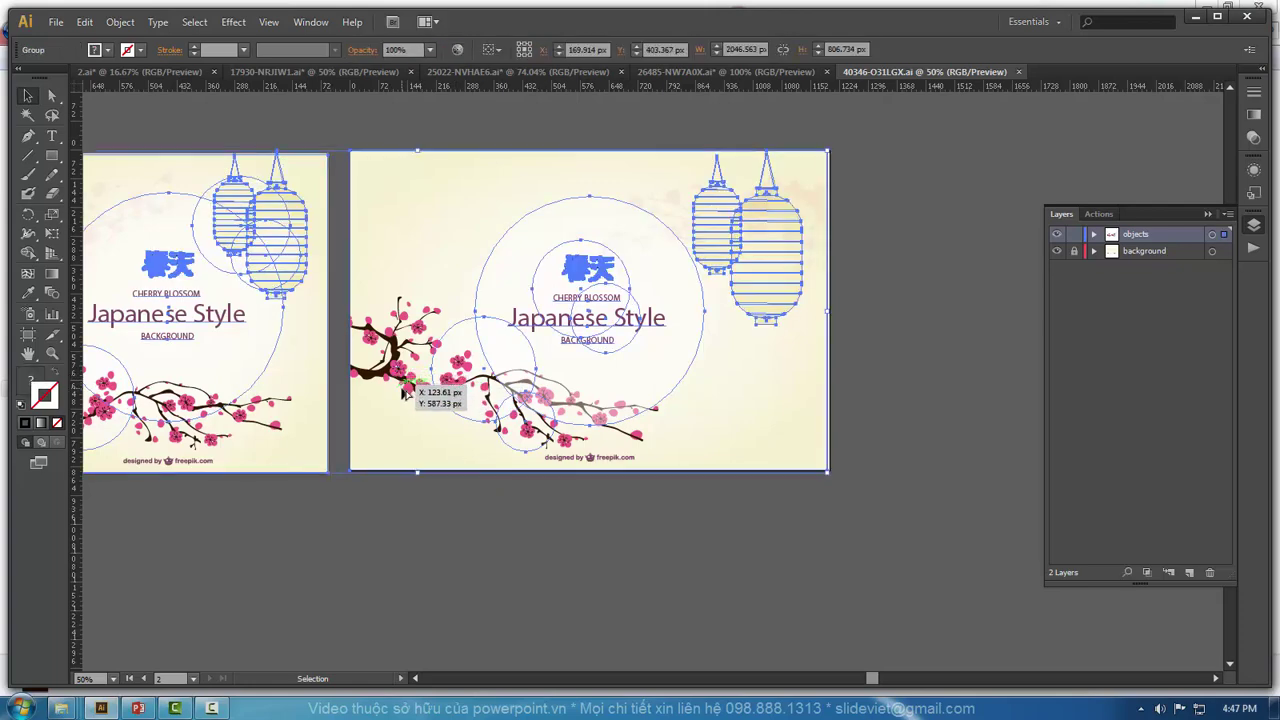
pyautogui.scroll(3, 403, 393)
pyautogui.scroll(-2, 403, 393)
pyautogui.hotkey('ctrl', 'shift', 'a')
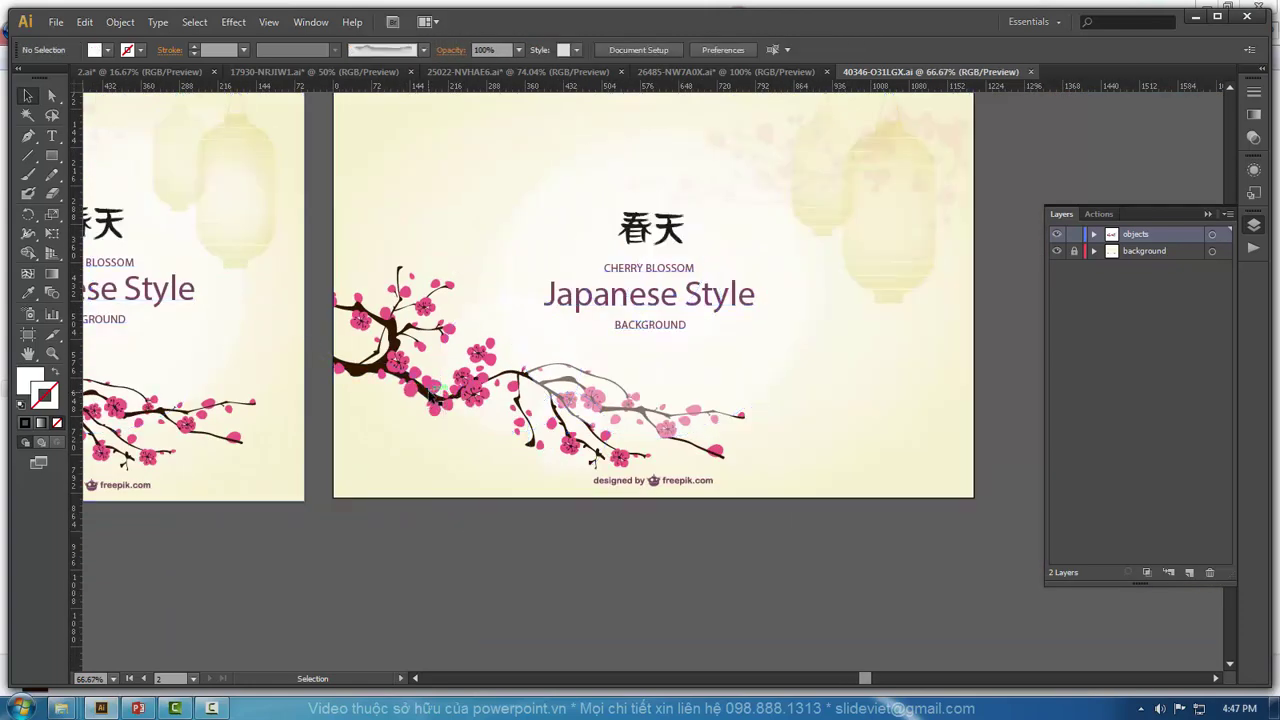